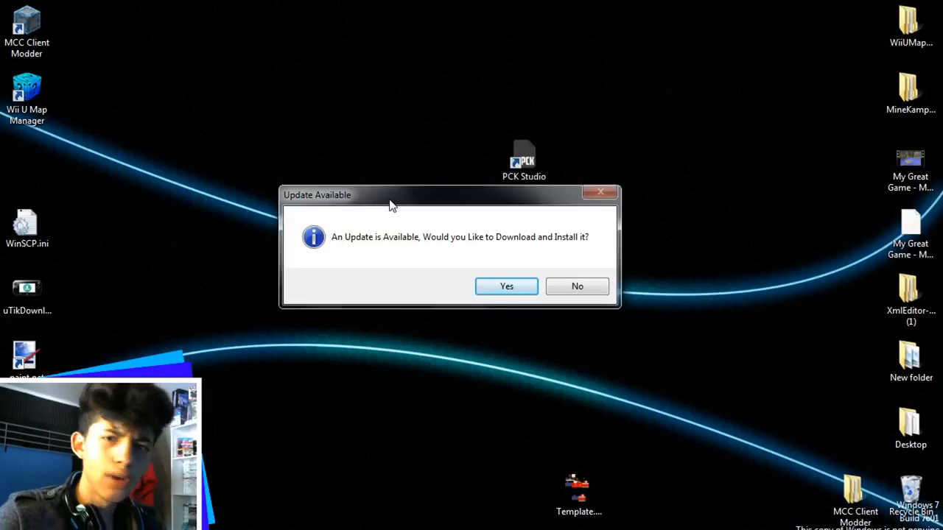
Accept the available PCK Studio update to download and install it.
{"action": "left_click_drag", "start_coordinate": [373, 208], "coordinate": [380, 168]}
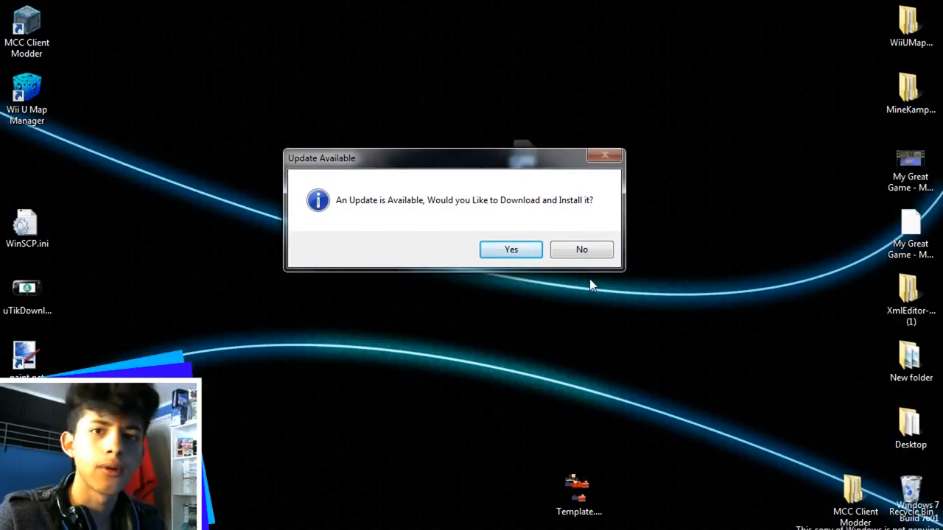
{"action": "left_click", "coordinate": [509, 249]}
{"action": "left_click_drag", "start_coordinate": [484, 229], "coordinate": [433, 119]}
{"action": "left_click", "coordinate": [448, 238]}
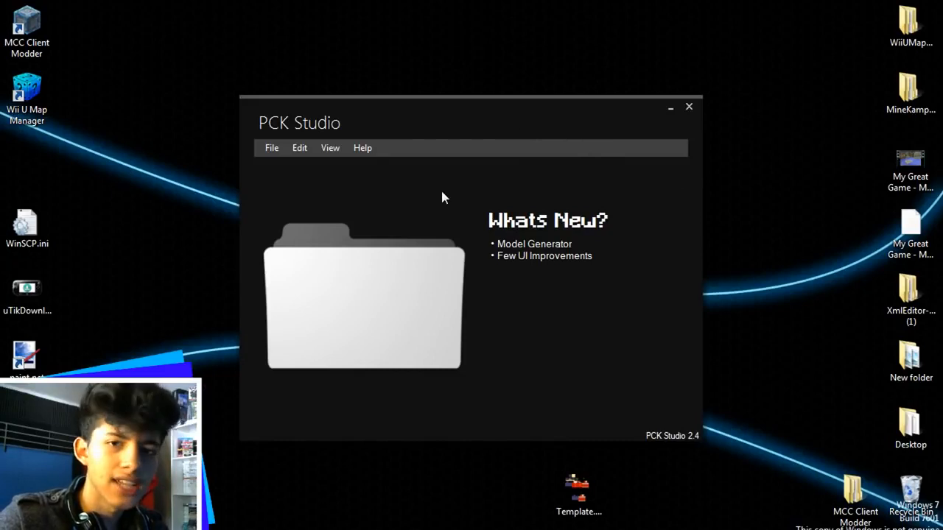
Open the empty skin pack Empty_Skin_Pack.pck.
{"action": "left_click", "coordinate": [362, 147]}
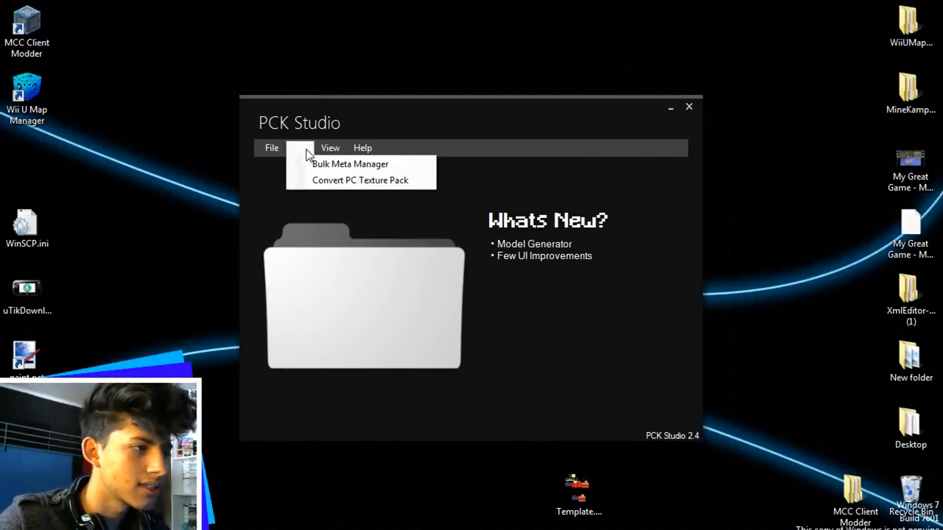
{"action": "mouse_move", "coordinate": [274, 151]}
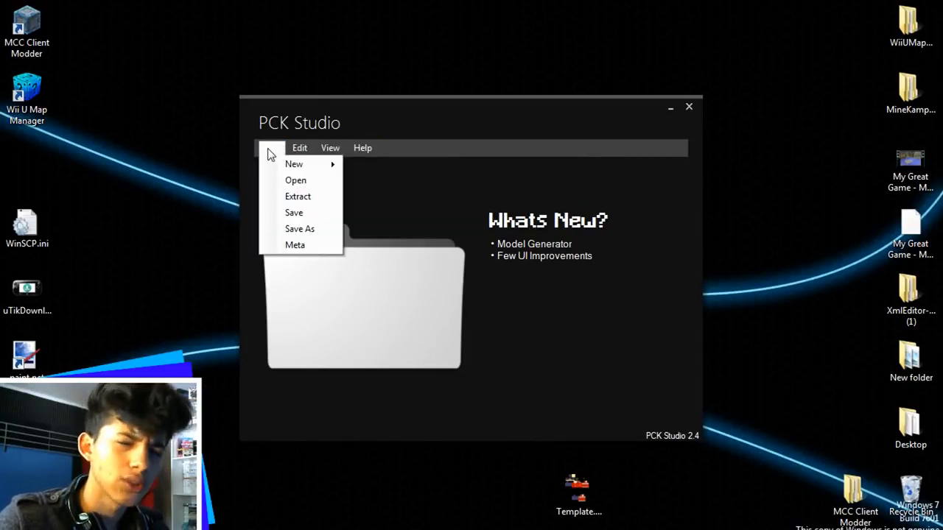
{"action": "mouse_move", "coordinate": [306, 162]}
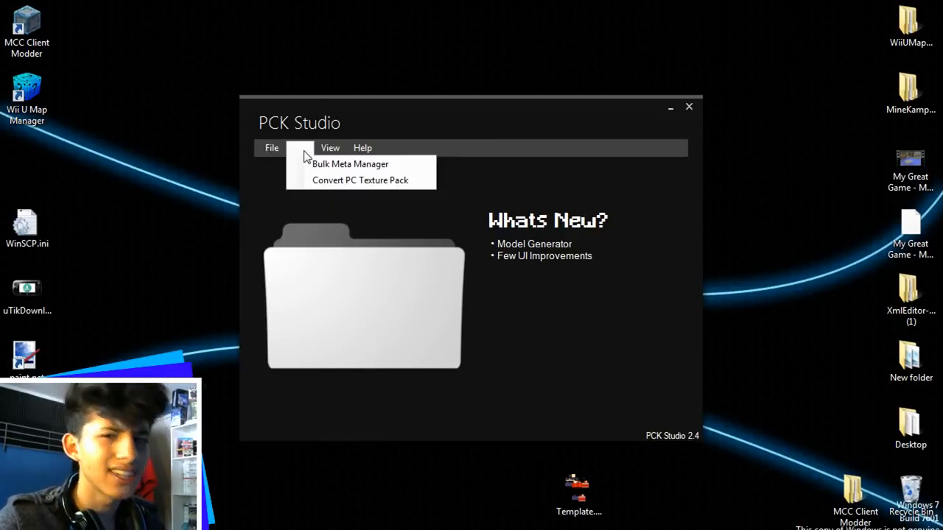
{"action": "left_click", "coordinate": [299, 184]}
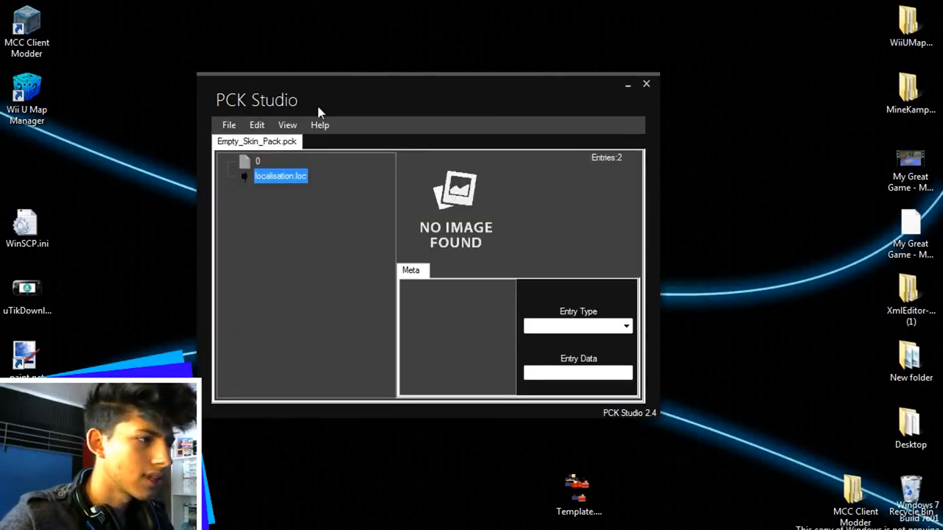
Start creating a new skin in the pack and set its skin ID type to SERVER.
{"action": "left_click_drag", "start_coordinate": [317, 106], "coordinate": [321, 110]}
{"action": "right_click", "coordinate": [283, 181]}
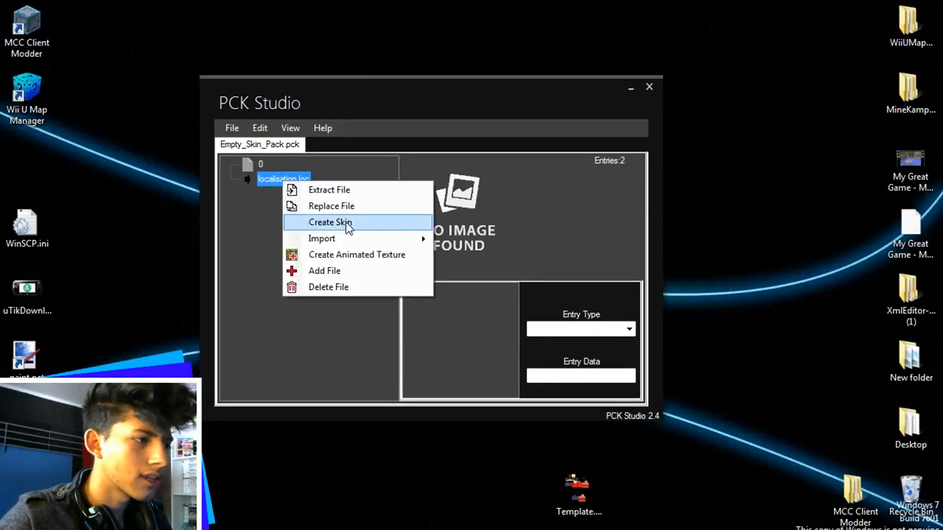
{"action": "left_click", "coordinate": [316, 223]}
{"action": "mouse_move", "coordinate": [388, 168]}
{"action": "left_mouse_down"}
{"action": "mouse_move", "coordinate": [394, 106]}
{"action": "mouse_move", "coordinate": [403, 167]}
{"action": "mouse_move", "coordinate": [389, 163]}
{"action": "left_mouse_up"}
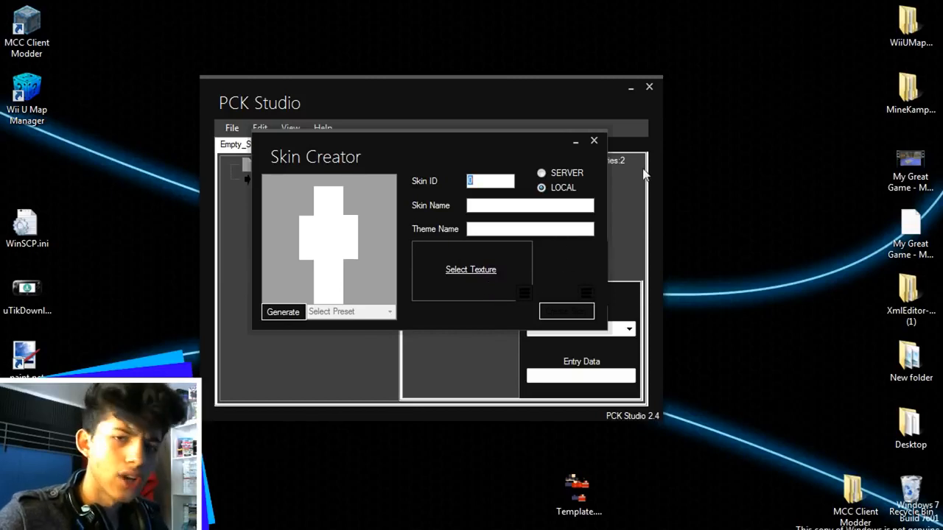
{"action": "left_click", "coordinate": [554, 174]}
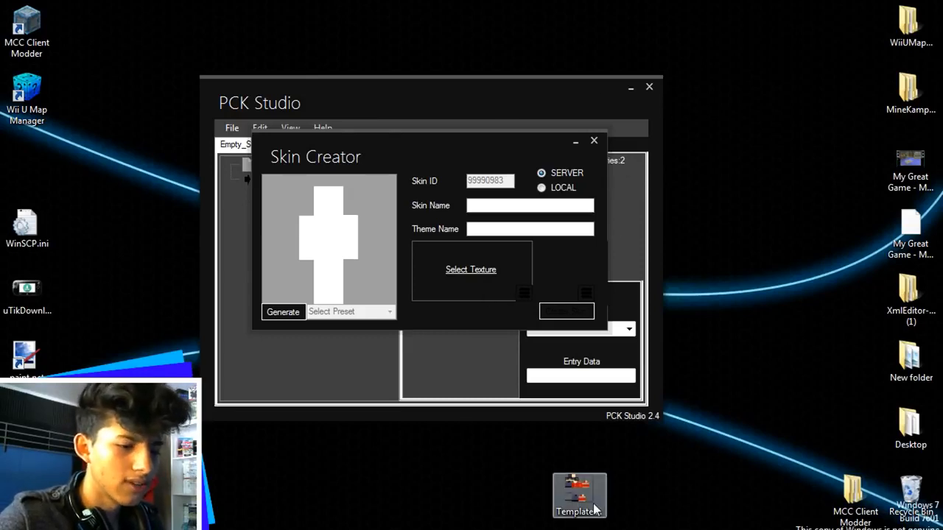
Move the Template.png file on the desktop to the empty area beside the program window.
{"action": "left_click_drag", "start_coordinate": [575, 495], "coordinate": [738, 115]}
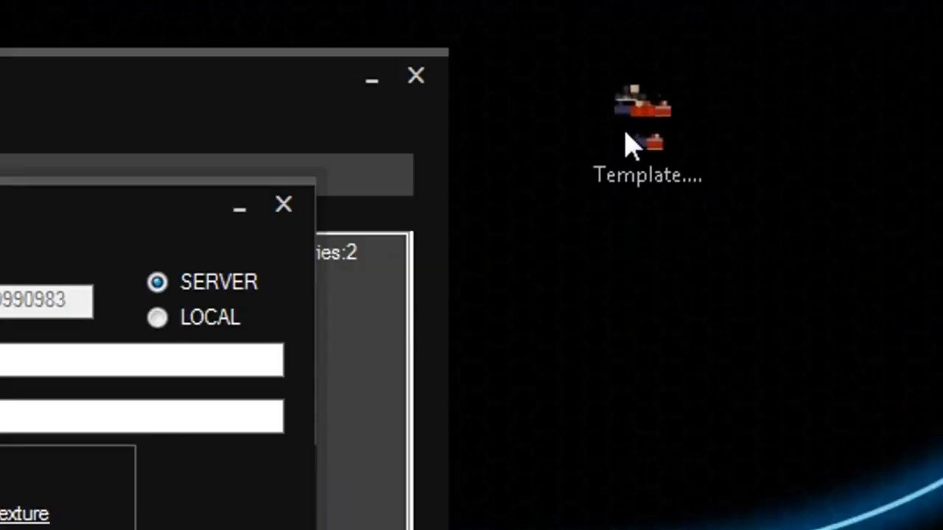
{"action": "left_click_drag", "start_coordinate": [632, 143], "coordinate": [634, 132]}
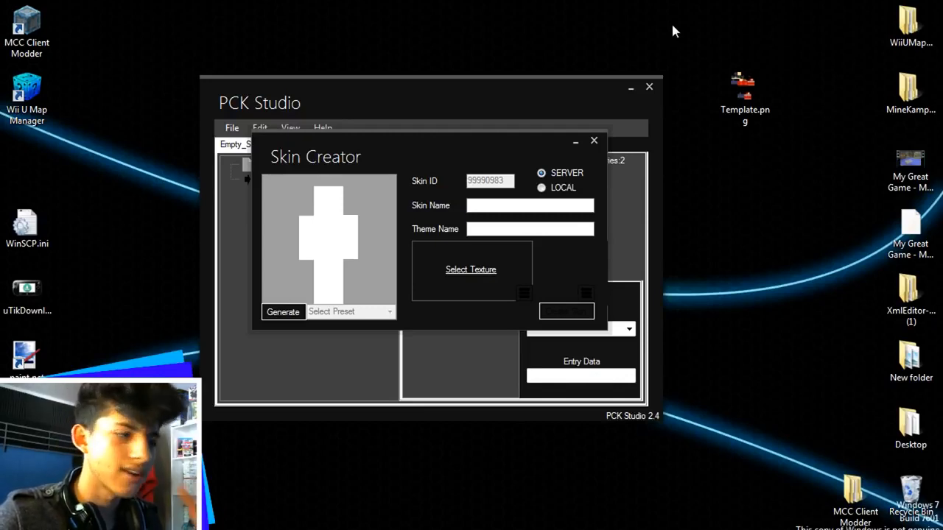
{"action": "left_click_drag", "start_coordinate": [734, 89], "coordinate": [741, 112]}
{"action": "left_click", "coordinate": [692, 53]}
{"action": "left_click_drag", "start_coordinate": [684, 37], "coordinate": [840, 164]}
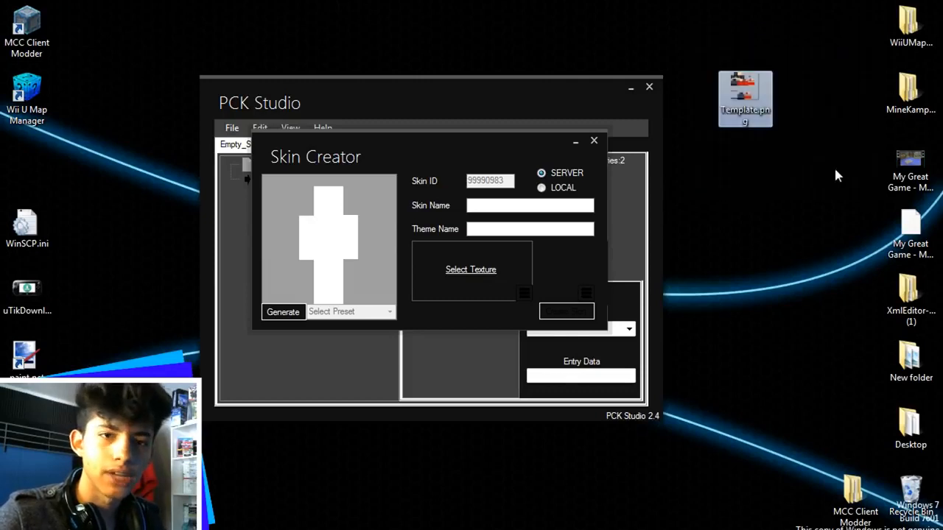
Generate a custom skin model, accepting the default-settings warning, and load the template parts into the Model Generator.
{"action": "mouse_move", "coordinate": [369, 159]}
{"action": "left_mouse_down"}
{"action": "mouse_move", "coordinate": [347, 116]}
{"action": "mouse_move", "coordinate": [359, 159]}
{"action": "mouse_move", "coordinate": [373, 160]}
{"action": "left_mouse_up"}
{"action": "left_click", "coordinate": [286, 313]}
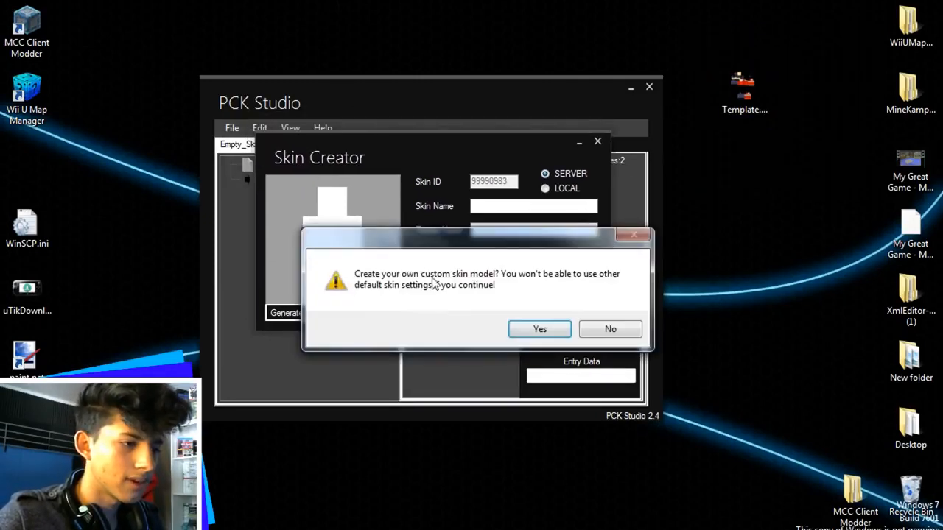
{"action": "left_click_drag", "start_coordinate": [404, 249], "coordinate": [382, 202]}
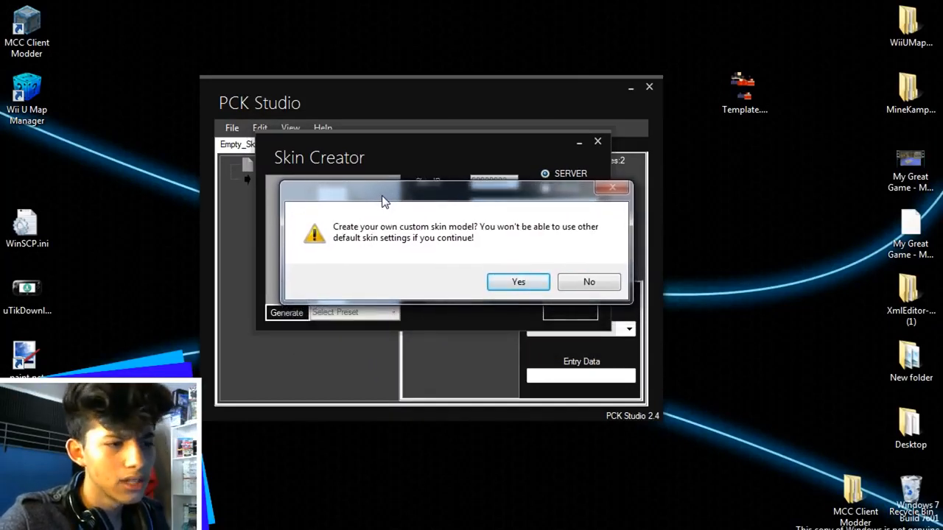
{"action": "left_click", "coordinate": [513, 286]}
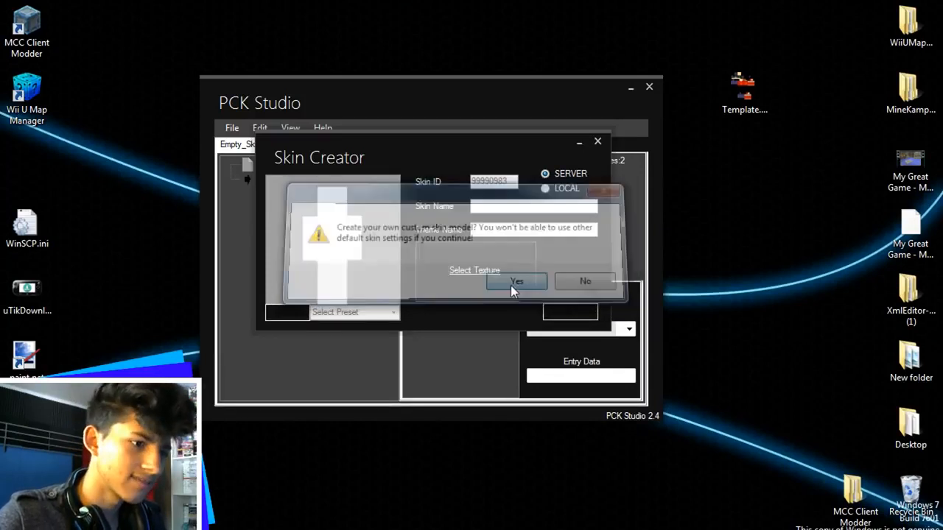
{"action": "left_click_drag", "start_coordinate": [307, 117], "coordinate": [294, 86]}
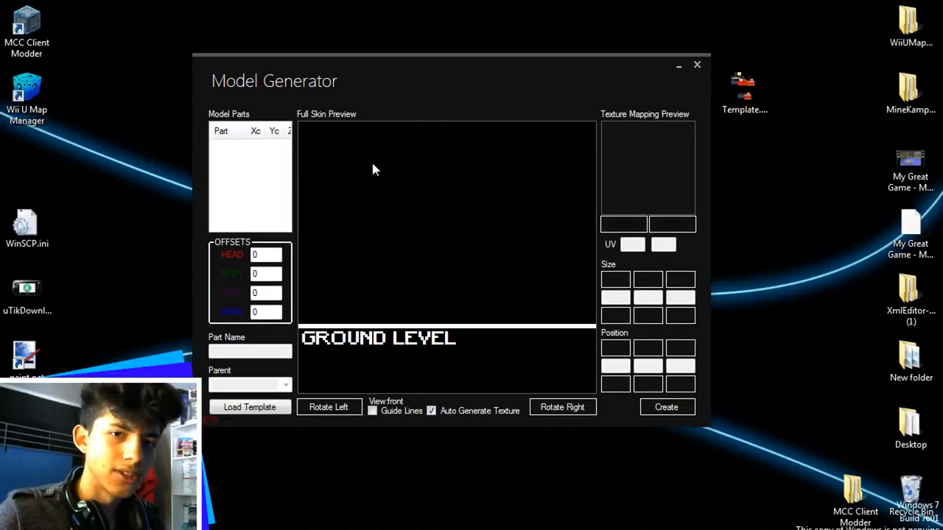
{"action": "left_click_drag", "start_coordinate": [289, 104], "coordinate": [295, 103]}
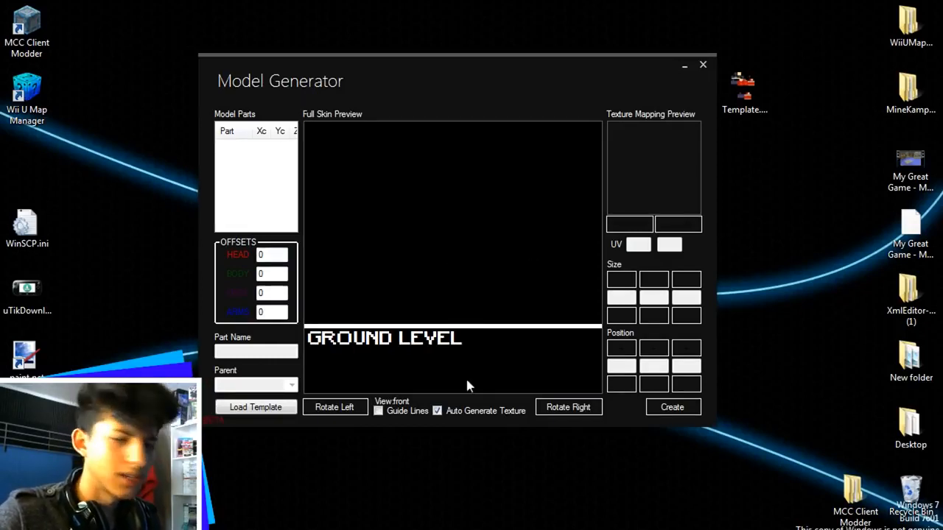
{"action": "left_click", "coordinate": [258, 413]}
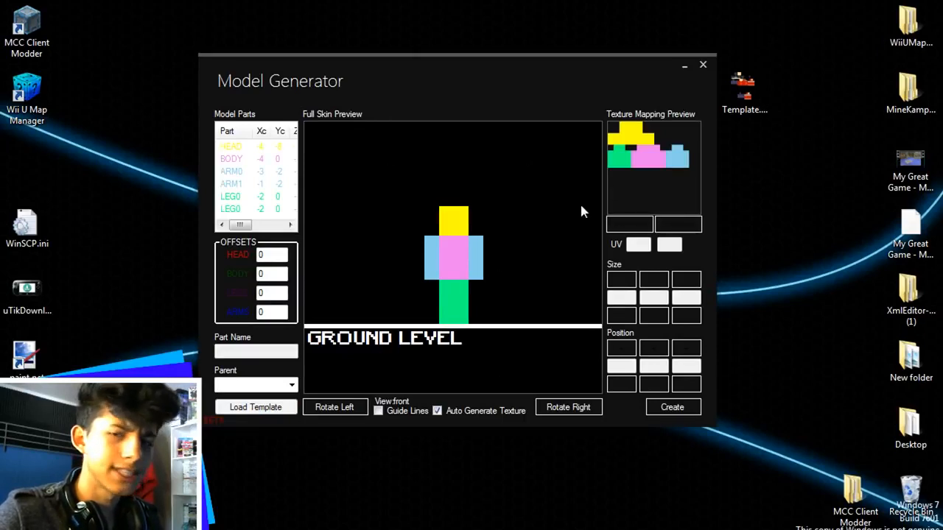
Look through the head, body, arm and leg parts and their UV, size, position and parent settings.
{"action": "left_click", "coordinate": [230, 196]}
{"action": "left_click", "coordinate": [231, 159]}
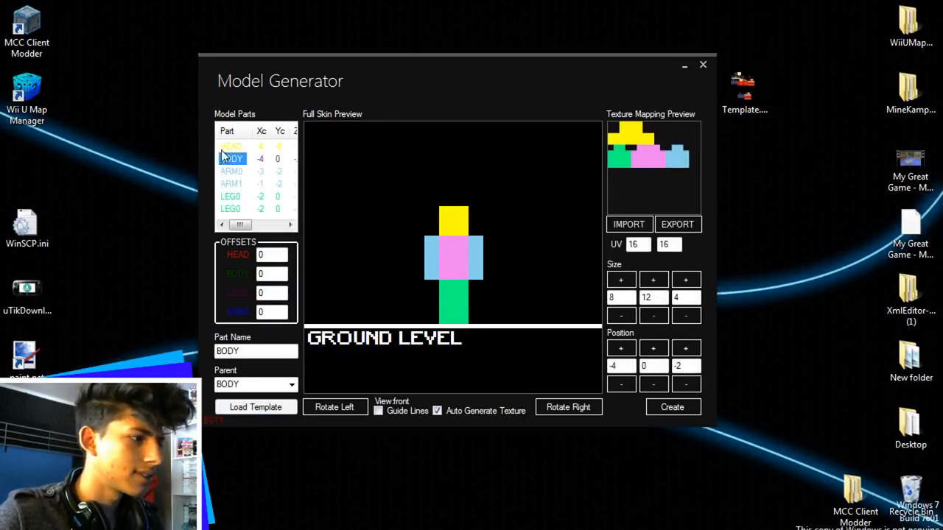
{"action": "left_click", "coordinate": [232, 172]}
{"action": "left_click", "coordinate": [233, 147]}
{"action": "left_click", "coordinate": [238, 159]}
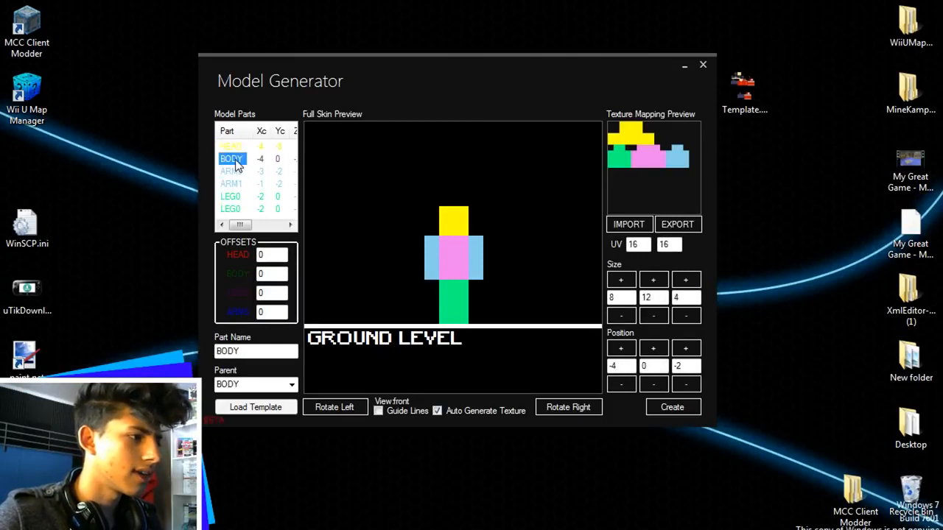
{"action": "left_click", "coordinate": [234, 172]}
{"action": "left_click", "coordinate": [239, 184]}
{"action": "left_click", "coordinate": [237, 197]}
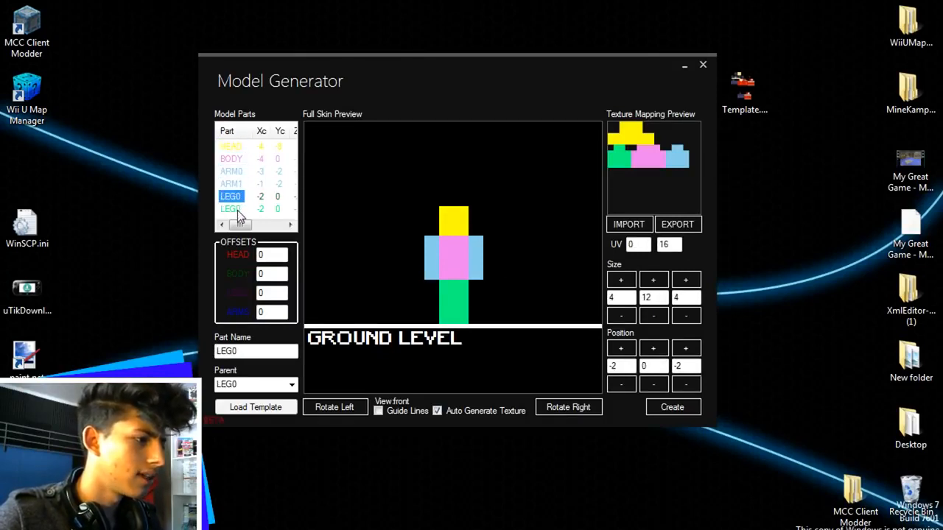
{"action": "left_click", "coordinate": [231, 209]}
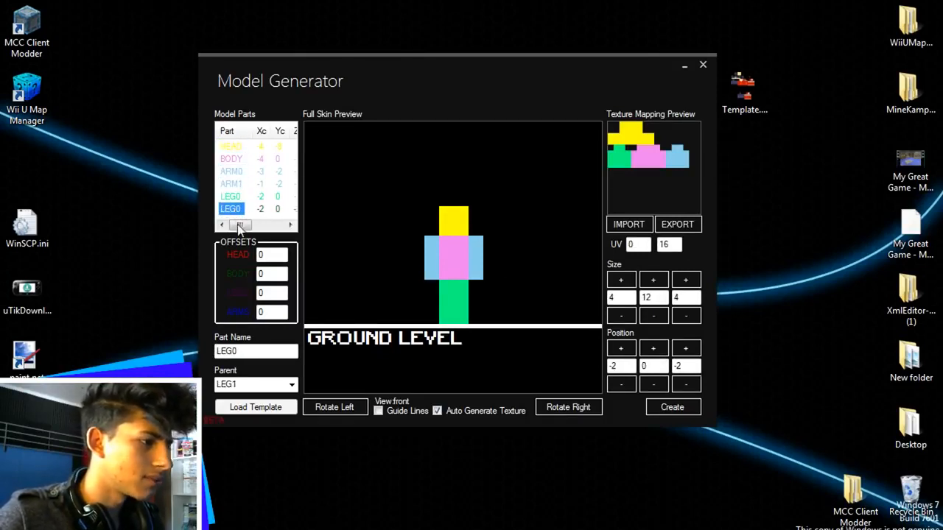
{"action": "left_click_drag", "start_coordinate": [244, 225], "coordinate": [224, 207]}
{"action": "left_click", "coordinate": [231, 200]}
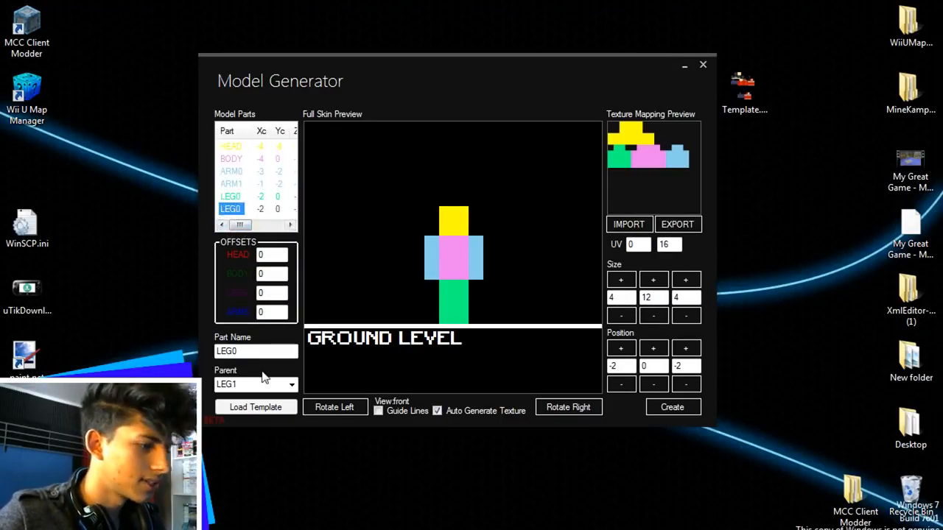
{"action": "left_click", "coordinate": [242, 356]}
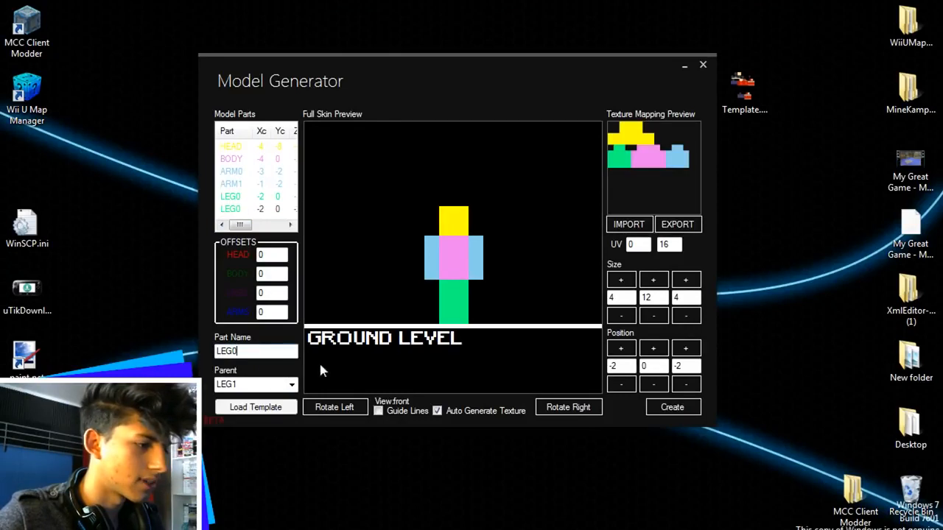
Rotate the full skin preview in both directions to view the model from each side, ending at the front.
{"action": "left_click", "coordinate": [575, 414]}
{"action": "left_click", "coordinate": [579, 416]}
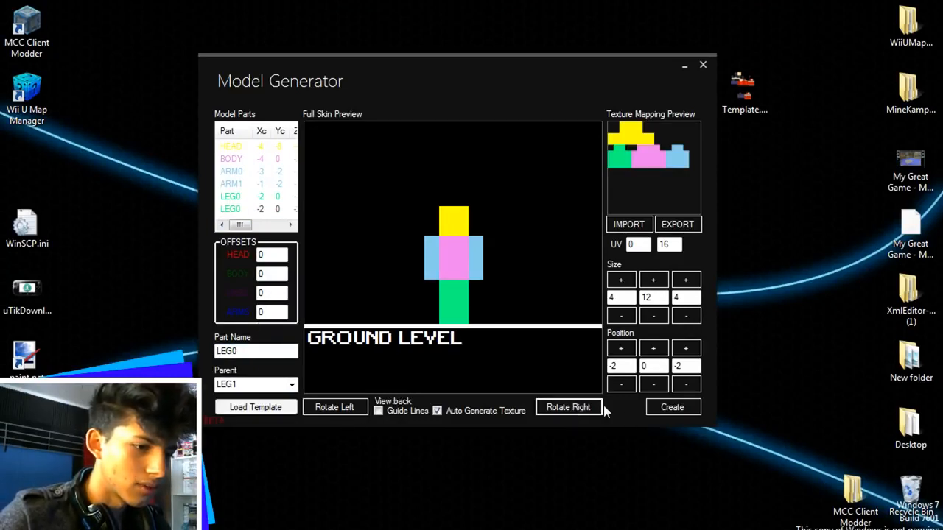
{"action": "left_click", "coordinate": [596, 411]}
{"action": "left_click", "coordinate": [340, 417]}
{"action": "left_click", "coordinate": [338, 419]}
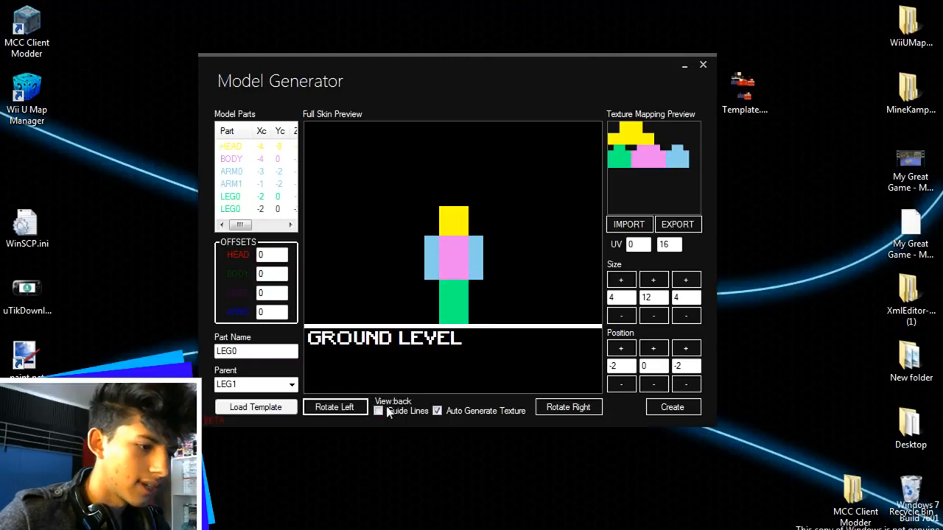
{"action": "left_click", "coordinate": [574, 410]}
{"action": "left_click", "coordinate": [574, 410]}
{"action": "left_click", "coordinate": [575, 409]}
{"action": "left_click", "coordinate": [574, 409]}
{"action": "left_click", "coordinate": [575, 410]}
{"action": "left_click", "coordinate": [574, 409]}
{"action": "left_click", "coordinate": [574, 410]}
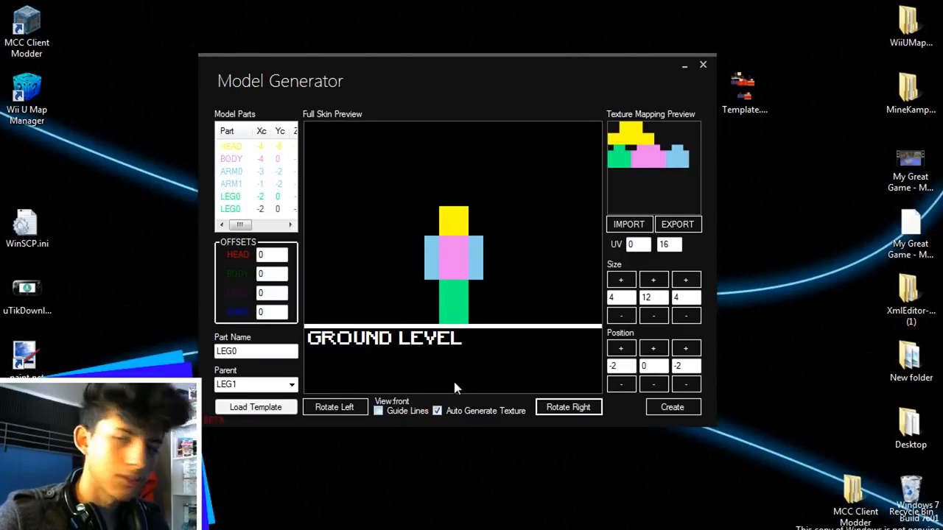
Turn on the preview's guide lines and select the HEAD part.
{"action": "left_click", "coordinate": [391, 412]}
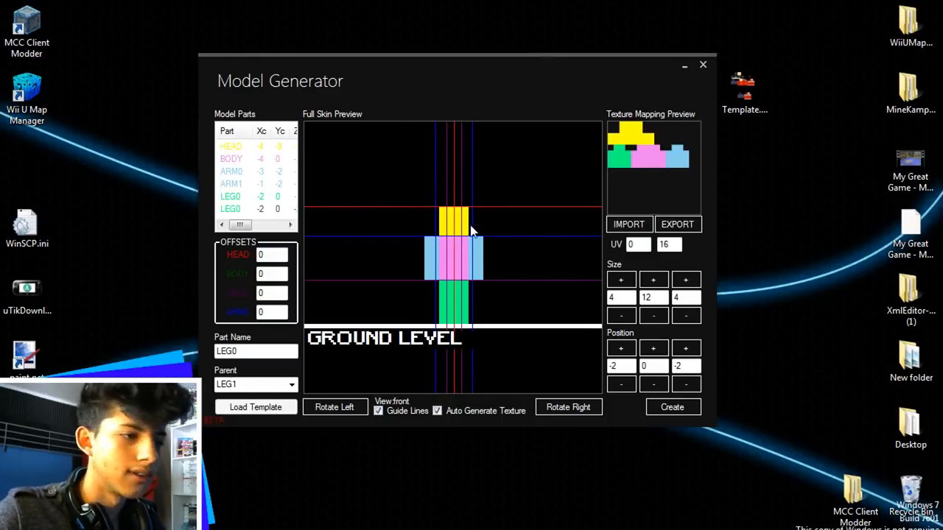
{"action": "left_click", "coordinate": [231, 147]}
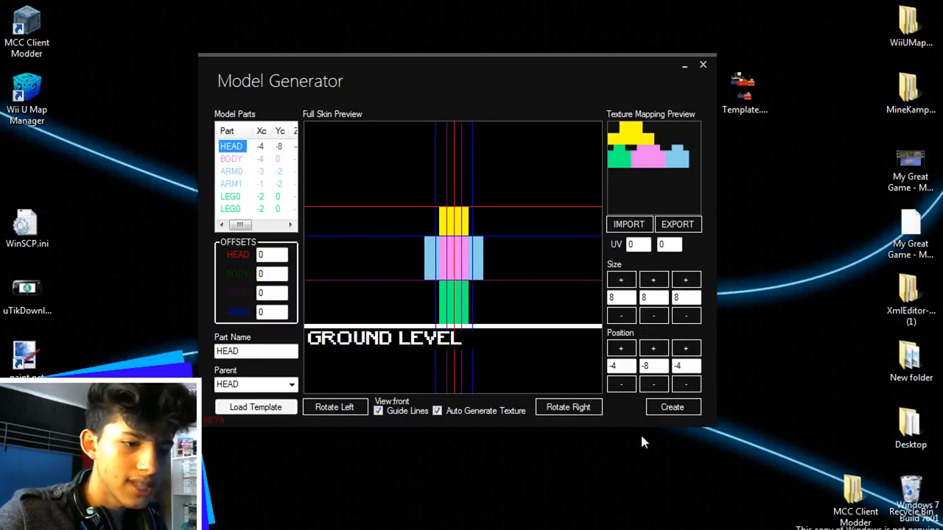
Try shifting the head along its X and Y positions, bringing it back to -4 and -8.
{"action": "double_click", "coordinate": [621, 384]}
{"action": "triple_click", "coordinate": [621, 384]}
{"action": "triple_click", "coordinate": [621, 384]}
{"action": "double_click", "coordinate": [619, 383]}
{"action": "triple_click", "coordinate": [621, 348]}
{"action": "triple_click", "coordinate": [621, 348]}
{"action": "double_click", "coordinate": [621, 348]}
{"action": "double_click", "coordinate": [621, 348]}
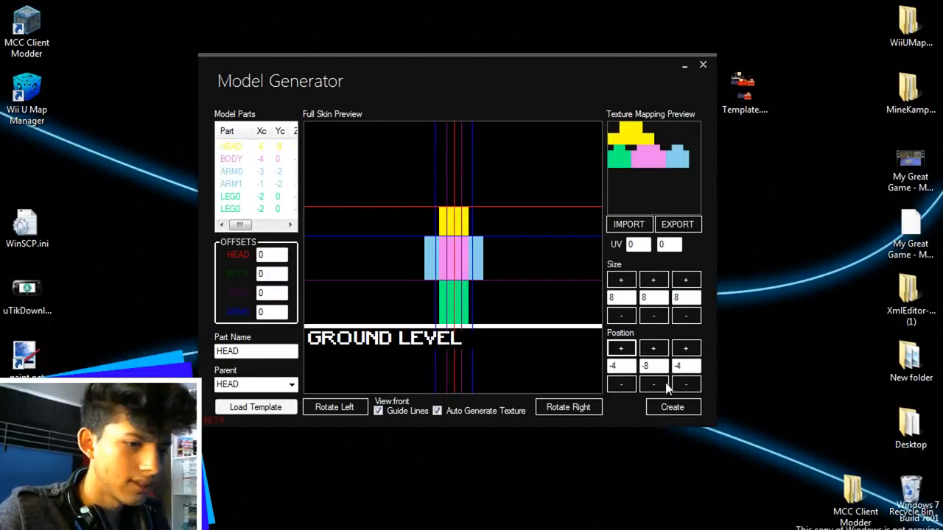
{"action": "double_click", "coordinate": [655, 385]}
{"action": "double_click", "coordinate": [655, 385]}
{"action": "double_click", "coordinate": [652, 349]}
{"action": "double_click", "coordinate": [651, 349]}
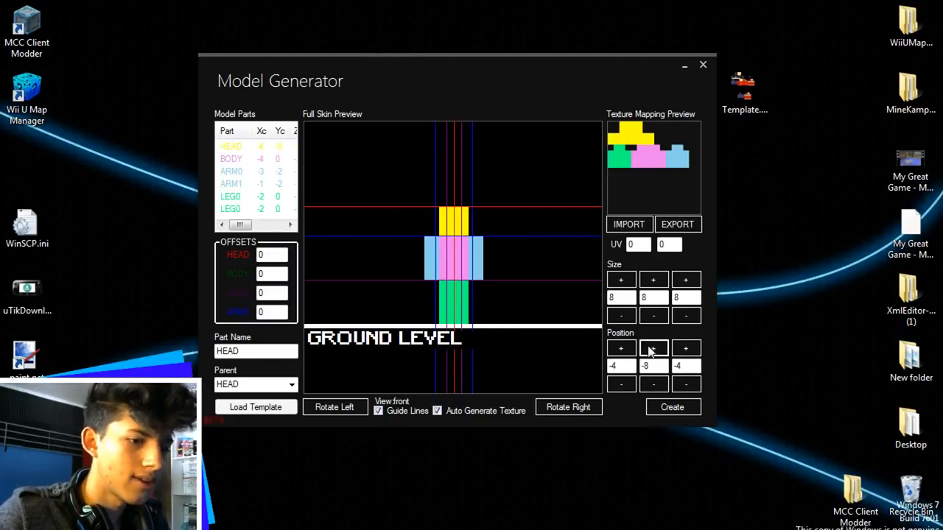
Try shifting the head along its Z position in a side view, bringing it back to -4.
{"action": "left_click", "coordinate": [685, 384]}
{"action": "left_click", "coordinate": [687, 385]}
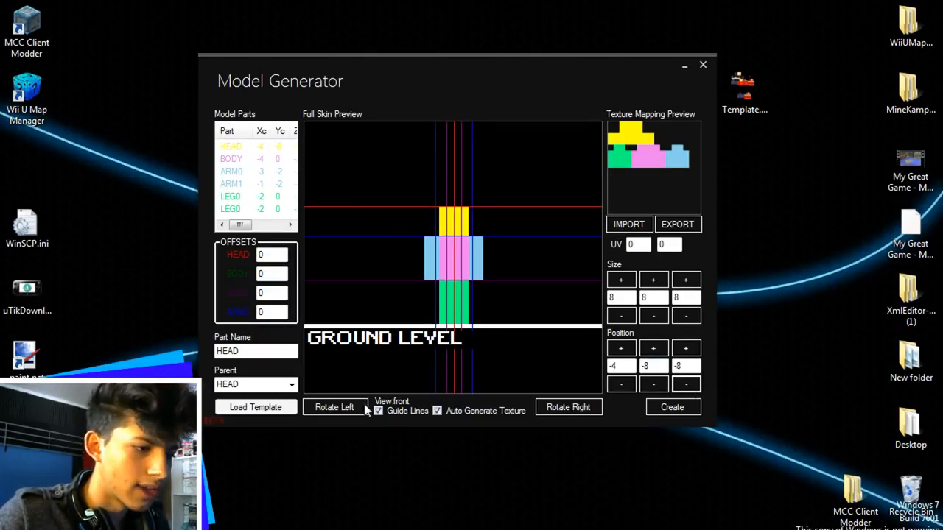
{"action": "left_click", "coordinate": [340, 407]}
{"action": "left_click", "coordinate": [686, 348]}
{"action": "left_click", "coordinate": [686, 348]}
{"action": "left_click", "coordinate": [686, 349]}
{"action": "left_click", "coordinate": [686, 349]}
{"action": "left_click", "coordinate": [686, 348]}
{"action": "left_click", "coordinate": [686, 348]}
{"action": "left_click", "coordinate": [686, 348]}
{"action": "left_click", "coordinate": [685, 348]}
{"action": "left_click", "coordinate": [686, 384]}
{"action": "left_click", "coordinate": [687, 384]}
{"action": "left_click", "coordinate": [687, 385]}
{"action": "left_click", "coordinate": [687, 385]}
{"action": "left_click", "coordinate": [687, 385]}
{"action": "left_click", "coordinate": [686, 385]}
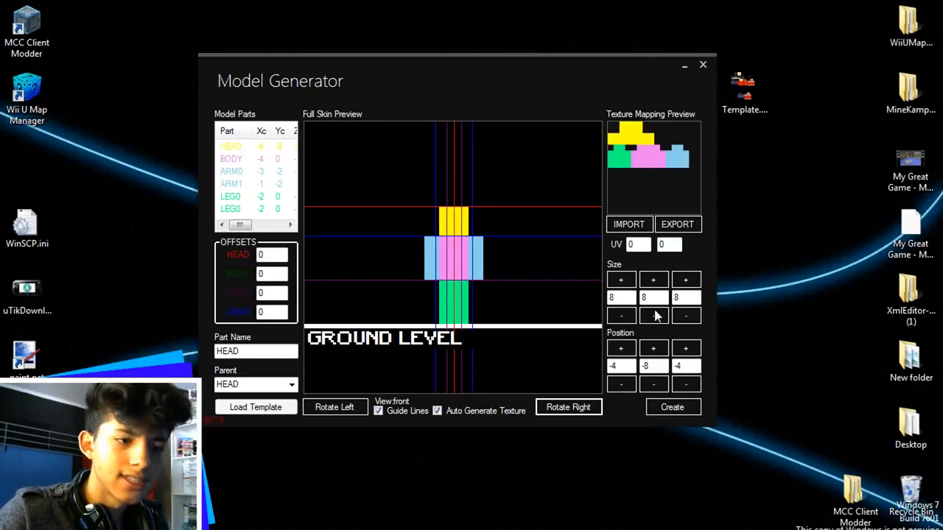
Set the head's size to 12 by 4 by 14.
{"action": "left_click", "coordinate": [618, 281]}
{"action": "left_click", "coordinate": [618, 282]}
{"action": "left_click", "coordinate": [618, 281]}
{"action": "left_click", "coordinate": [618, 281]}
{"action": "left_click", "coordinate": [654, 314]}
{"action": "left_click", "coordinate": [654, 314]}
{"action": "left_click", "coordinate": [653, 315]}
{"action": "left_click", "coordinate": [653, 314]}
{"action": "left_click", "coordinate": [653, 314]}
{"action": "left_click", "coordinate": [686, 280]}
{"action": "left_click", "coordinate": [686, 280]}
{"action": "left_click", "coordinate": [686, 280]}
{"action": "left_click", "coordinate": [686, 280]}
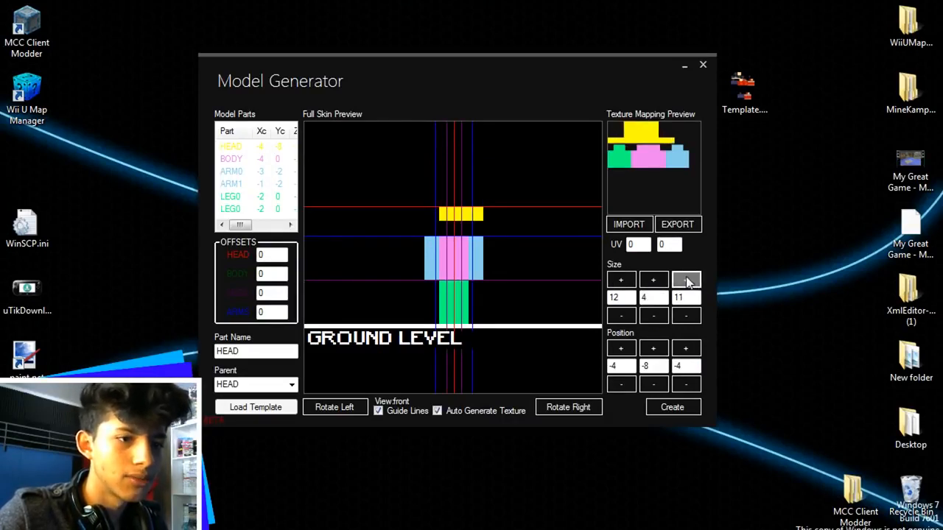
{"action": "left_click", "coordinate": [686, 280]}
{"action": "left_click", "coordinate": [686, 280]}
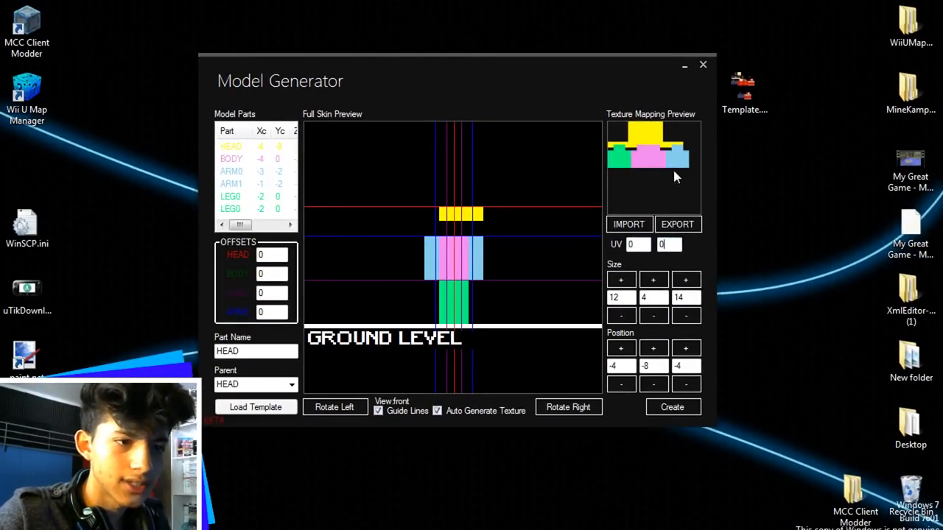
Try moving the head's texture mapping to UV 0, 32 and 10, 32, bringing it back to 0, 0.
{"action": "key", "text": "BackSpace"}
{"action": "type", "text": "32"}
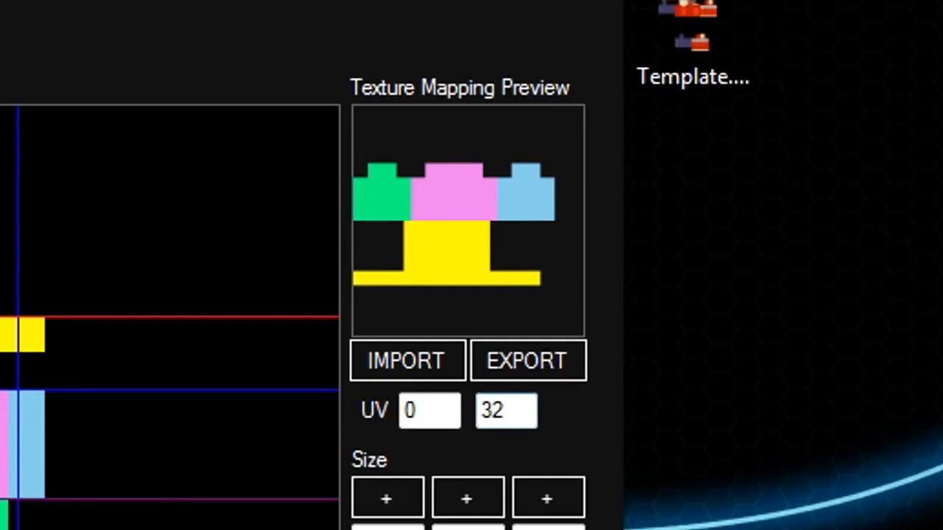
{"action": "left_click", "coordinate": [400, 410]}
{"action": "type", "text": "1"}
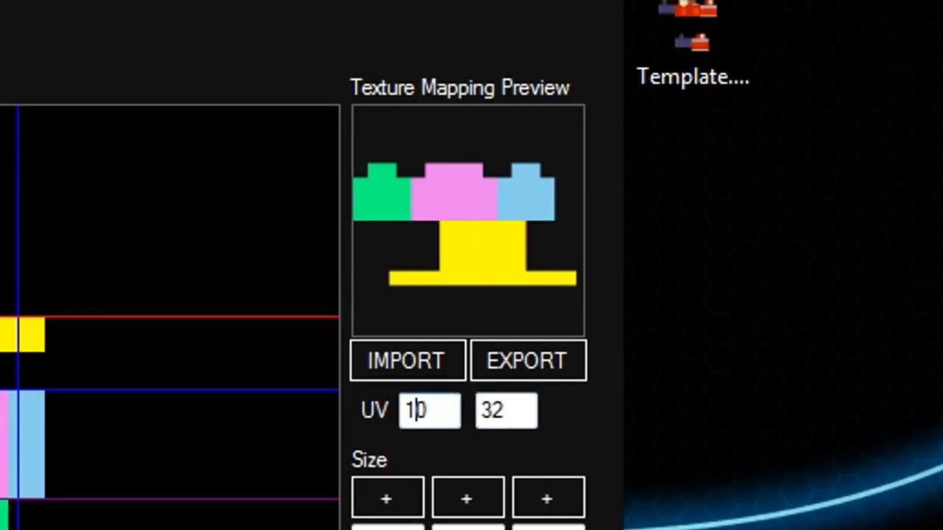
{"action": "key", "text": "BackSpace"}
{"action": "left_click", "coordinate": [528, 417]}
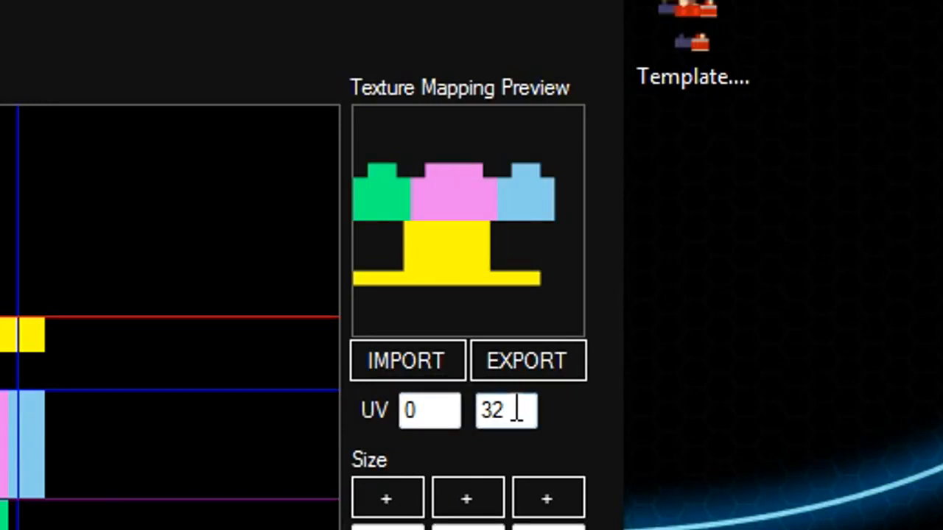
{"action": "key", "text": "BackSpace"}
{"action": "key", "text": "BackSpace"}
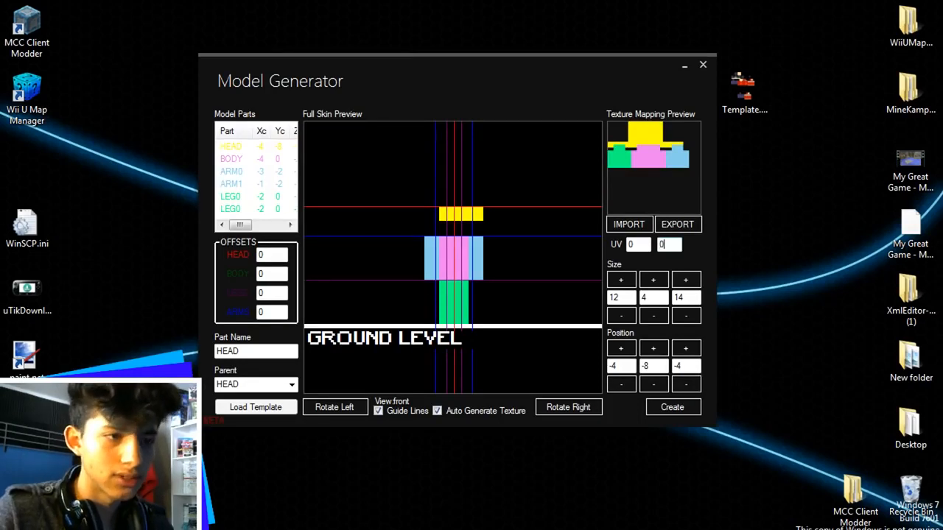
Set the head's size to 8 by 8 by 8.
{"action": "left_click", "coordinate": [621, 315]}
{"action": "left_click", "coordinate": [621, 315]}
{"action": "left_click", "coordinate": [621, 316]}
{"action": "left_click", "coordinate": [621, 316]}
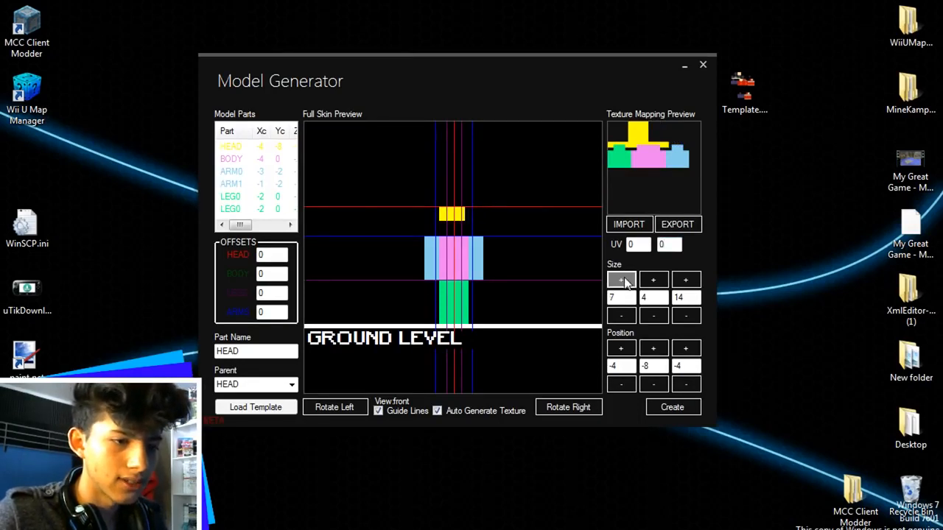
{"action": "left_click", "coordinate": [658, 316]}
{"action": "left_click", "coordinate": [658, 315]}
{"action": "left_click", "coordinate": [658, 315]}
{"action": "left_click", "coordinate": [652, 280]}
{"action": "left_click", "coordinate": [653, 280]}
{"action": "left_click", "coordinate": [653, 280]}
{"action": "left_click", "coordinate": [652, 280]}
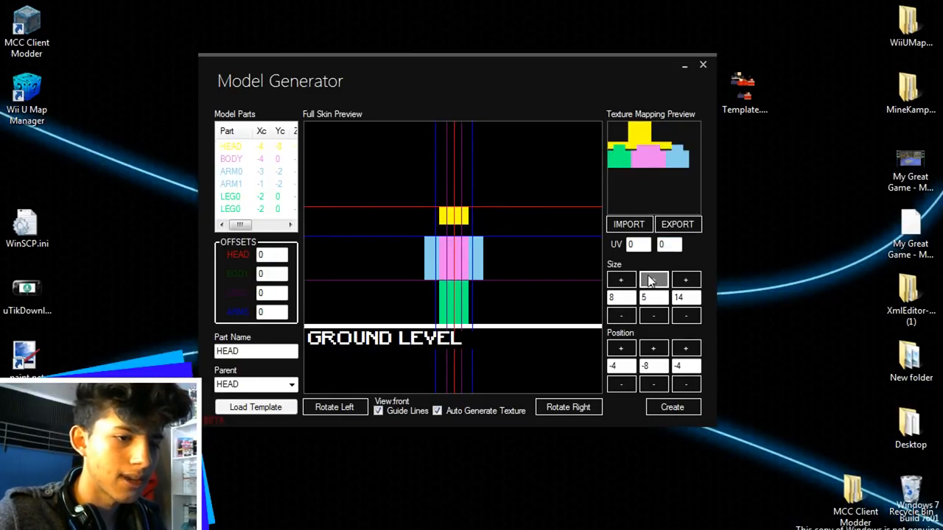
{"action": "left_click", "coordinate": [653, 280]}
{"action": "left_click", "coordinate": [652, 280]}
{"action": "left_click", "coordinate": [653, 280]}
{"action": "left_click", "coordinate": [685, 314]}
{"action": "left_click", "coordinate": [686, 314]}
{"action": "left_click", "coordinate": [686, 315]}
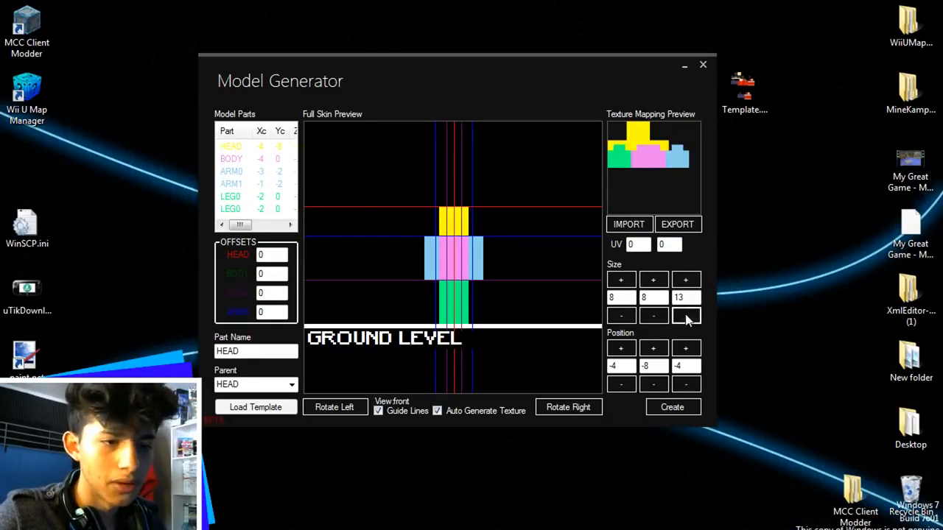
{"action": "left_click", "coordinate": [686, 314]}
{"action": "left_click", "coordinate": [686, 315]}
{"action": "left_click", "coordinate": [686, 314]}
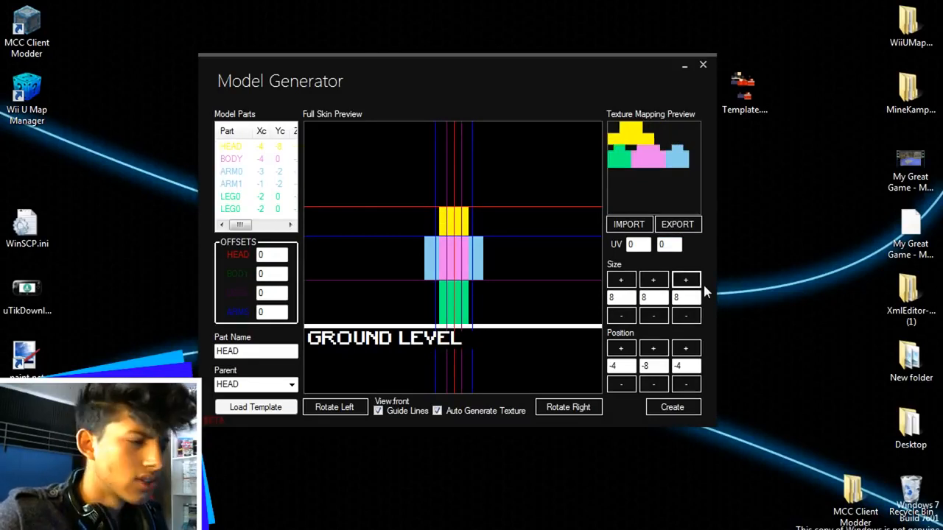
Create a new part in the model parts list and select it.
{"action": "left_click", "coordinate": [759, 87]}
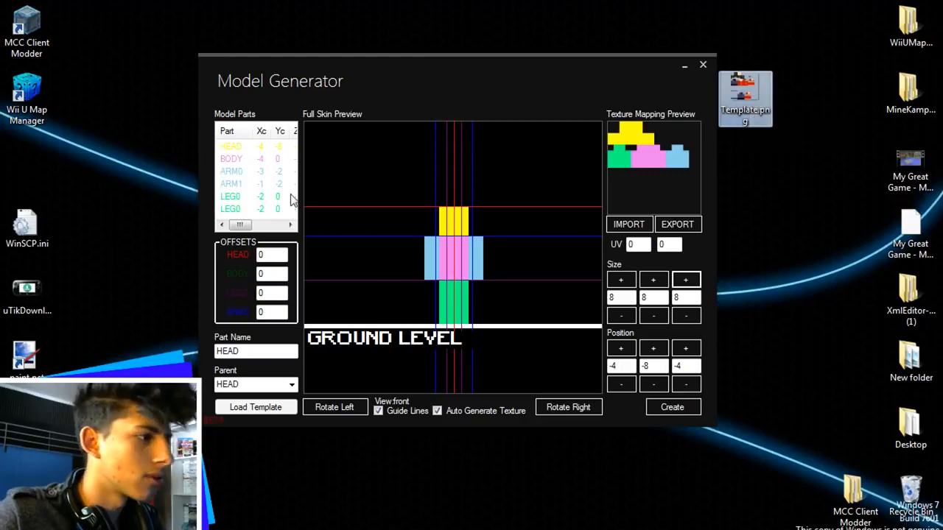
{"action": "left_click", "coordinate": [233, 159]}
{"action": "left_click", "coordinate": [230, 145]}
{"action": "left_click", "coordinate": [231, 184]}
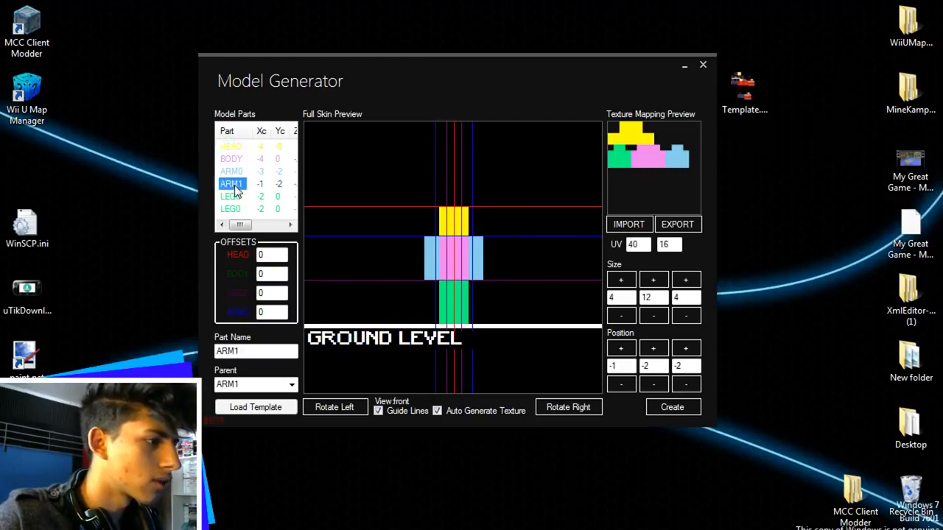
{"action": "left_click", "coordinate": [231, 208]}
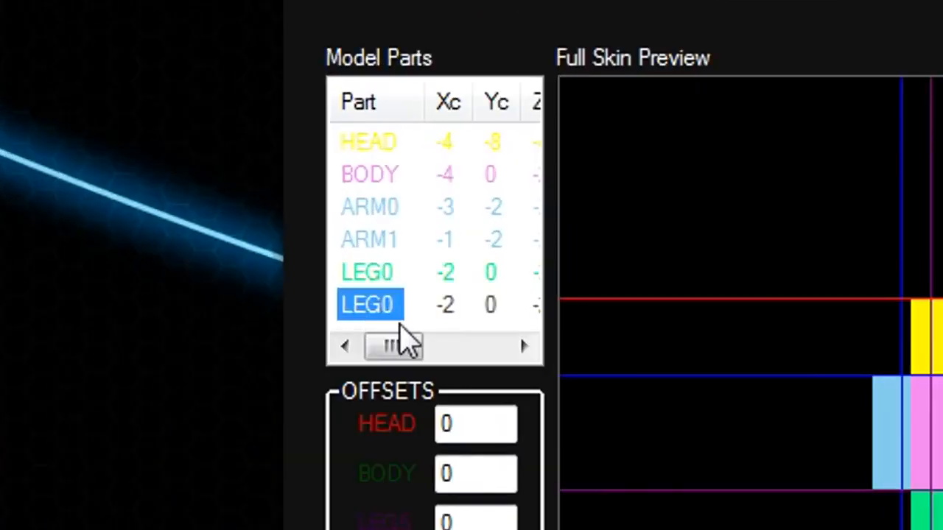
{"action": "right_click", "coordinate": [401, 331]}
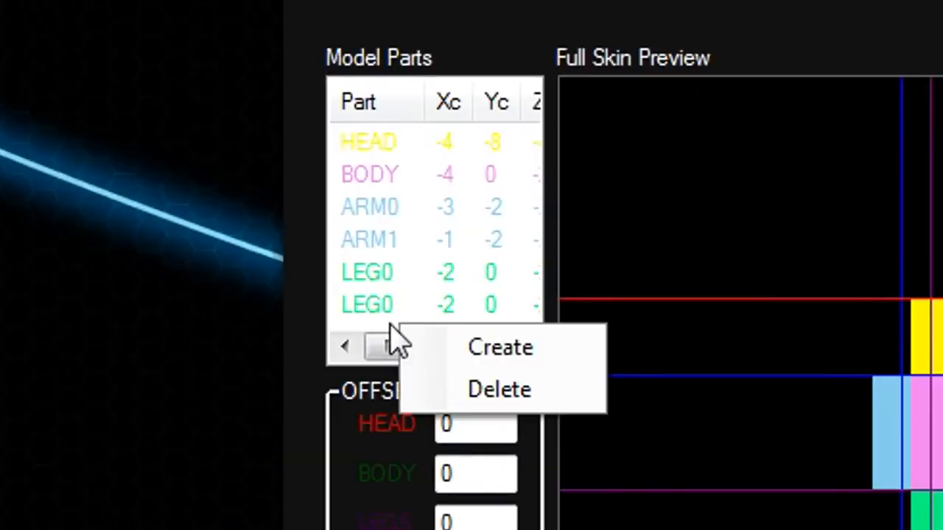
{"action": "left_click", "coordinate": [440, 352]}
{"action": "left_click", "coordinate": [533, 311]}
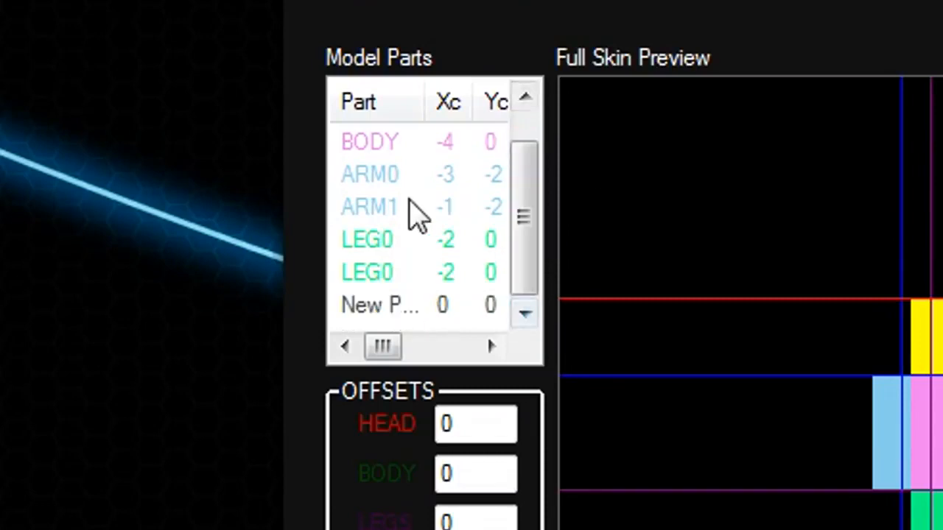
{"action": "left_click", "coordinate": [366, 307]}
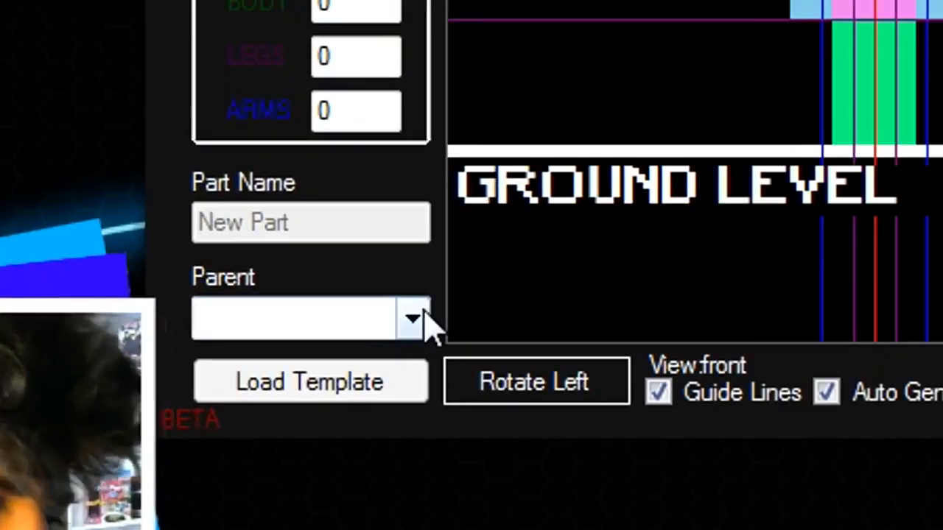
Set the new part's parent to HEAD and name the part HAIR.
{"action": "left_click", "coordinate": [292, 385]}
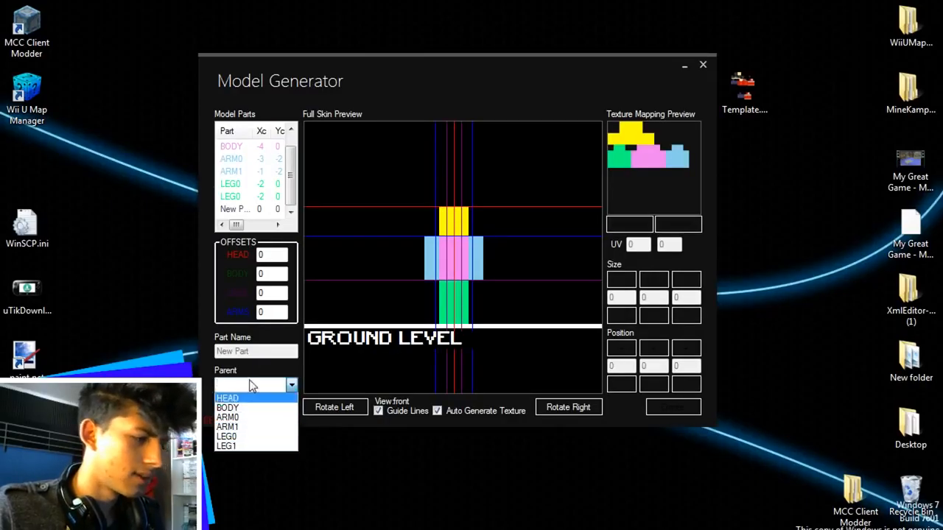
{"action": "left_click", "coordinate": [266, 398]}
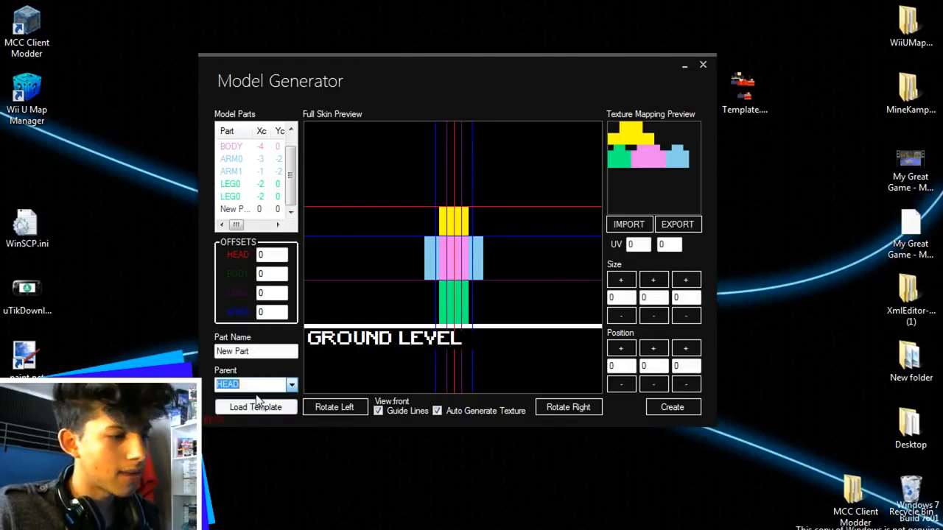
{"action": "left_click", "coordinate": [269, 351]}
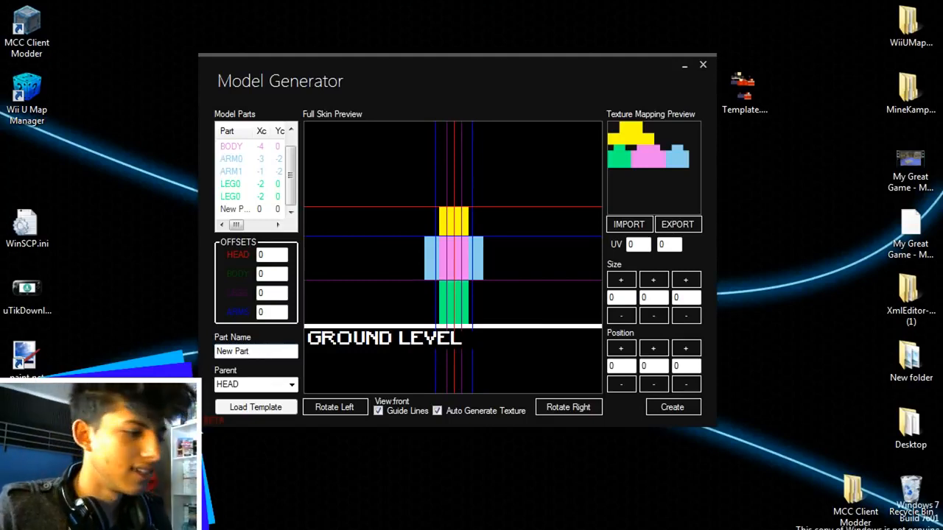
{"action": "left_click_drag", "start_coordinate": [286, 340], "coordinate": [192, 340]}
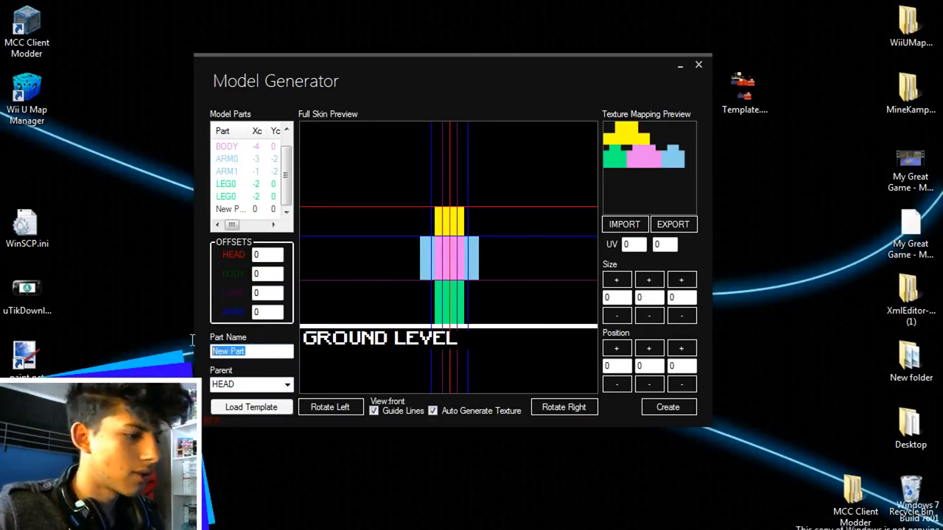
{"action": "type", "text": "HAIR"}
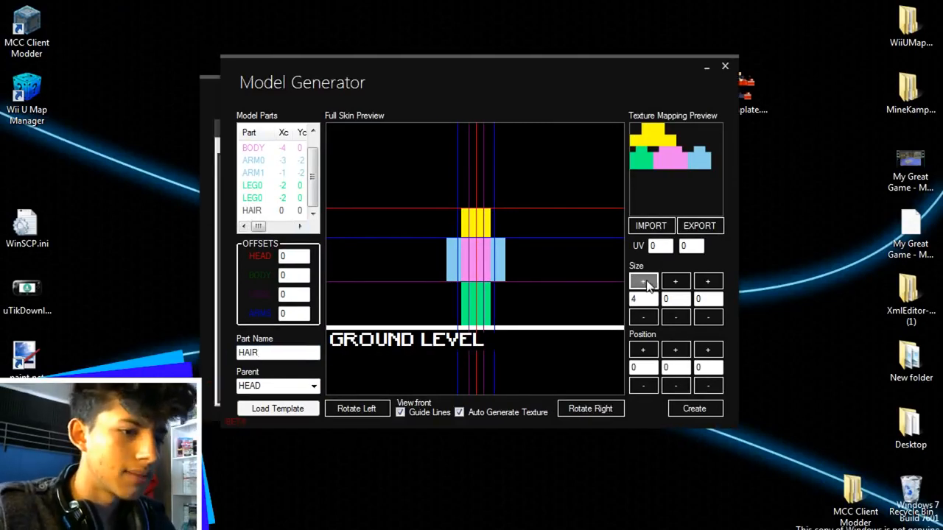
Set the HAIR part's size to 8 by 4 by 4.
{"action": "left_click", "coordinate": [646, 282]}
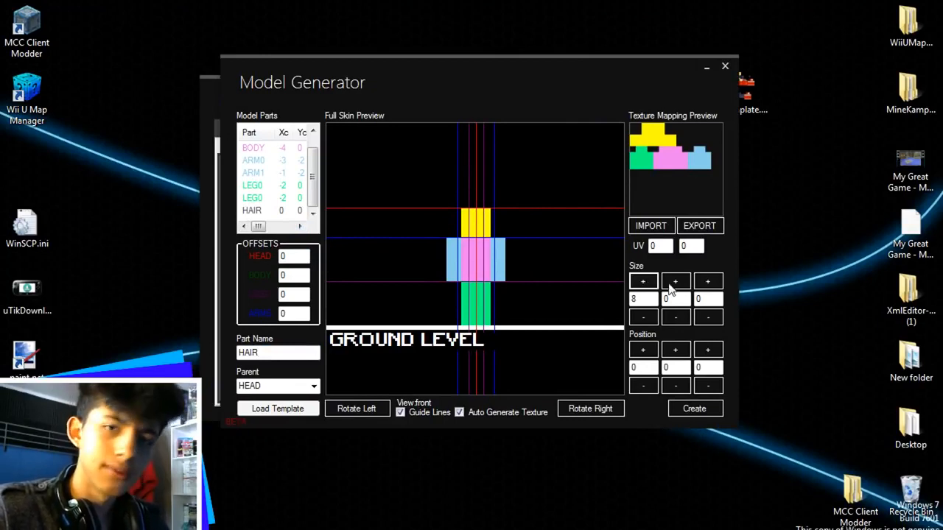
{"action": "double_click", "coordinate": [682, 285]}
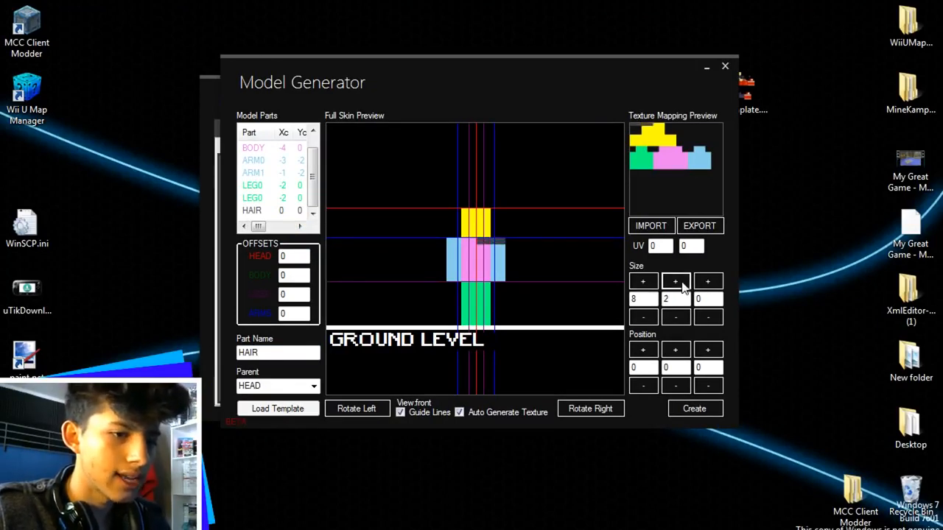
{"action": "left_click", "coordinate": [682, 285]}
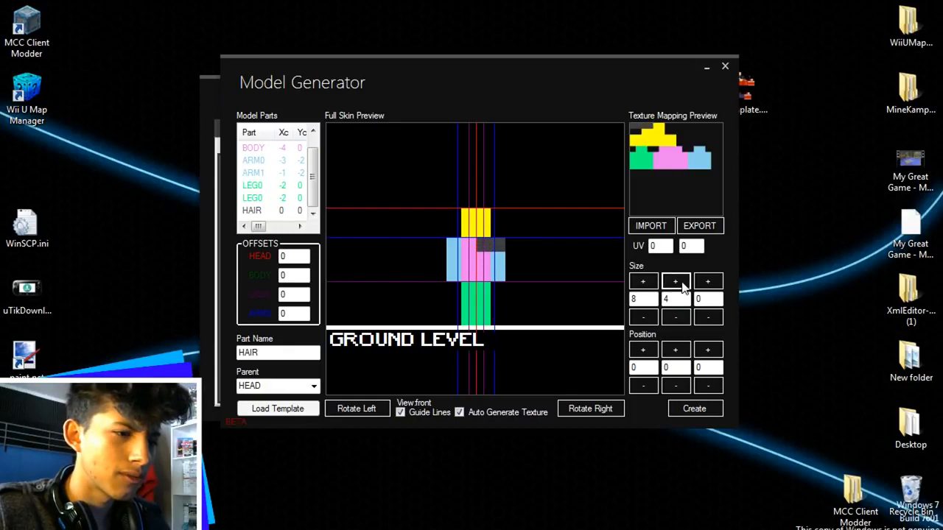
{"action": "left_click", "coordinate": [355, 409]}
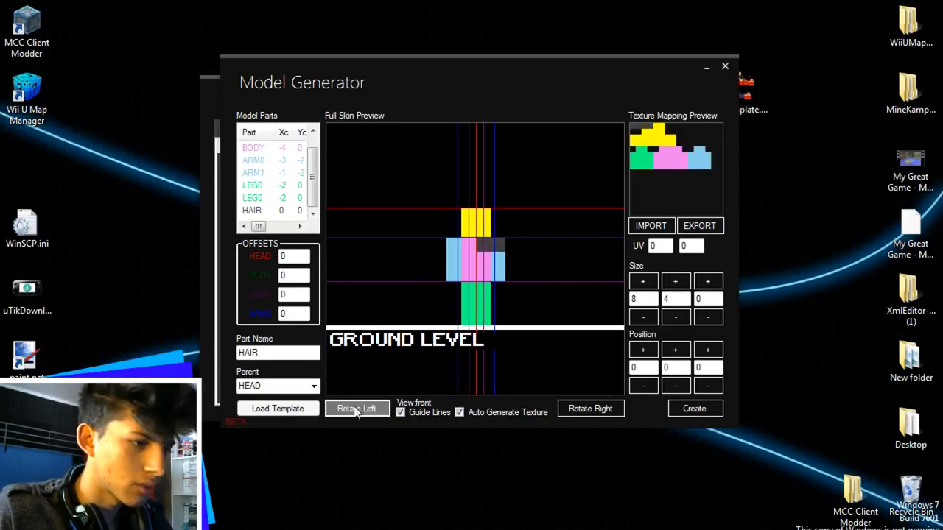
{"action": "double_click", "coordinate": [708, 282]}
{"action": "left_click", "coordinate": [707, 282]}
{"action": "left_click", "coordinate": [707, 282]}
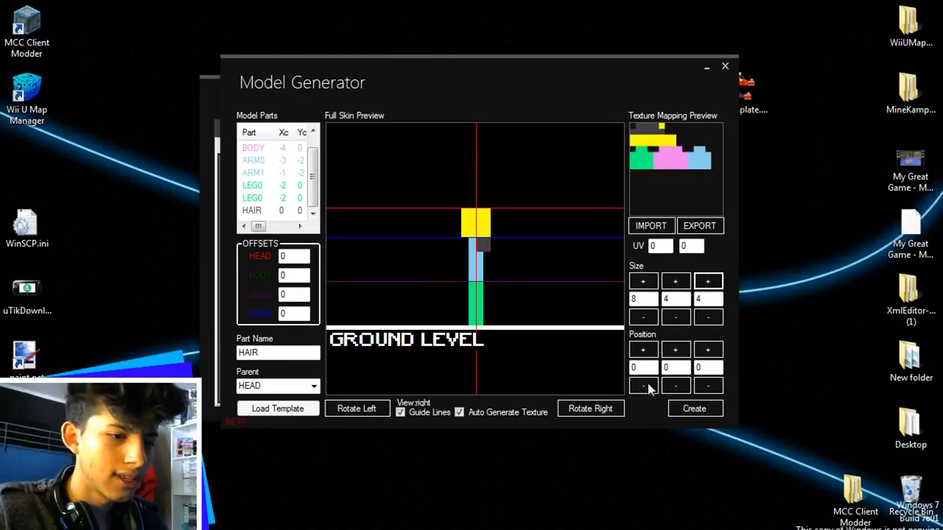
Set the HAIR part's Z position to -4 and its Y position to -12 so it sits on top of the head.
{"action": "double_click", "coordinate": [711, 389]}
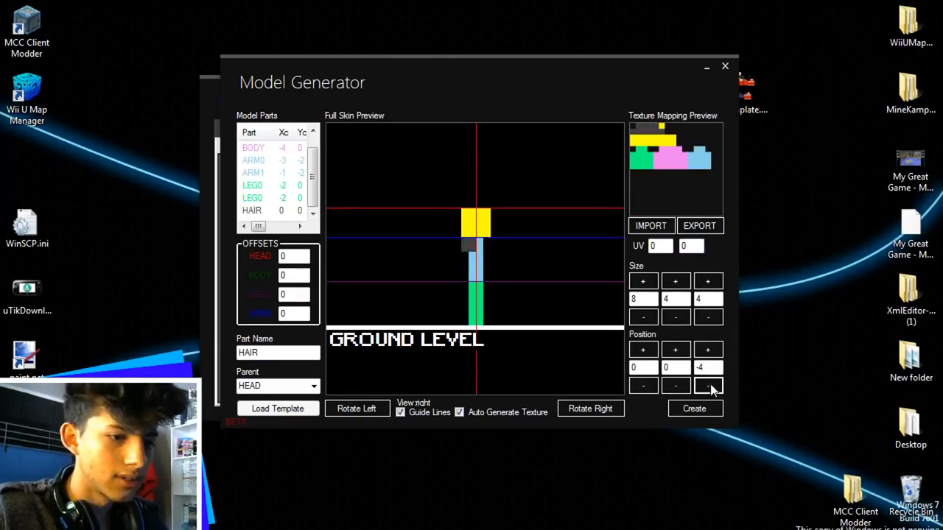
{"action": "double_click", "coordinate": [674, 387]}
{"action": "double_click", "coordinate": [674, 387]}
{"action": "double_click", "coordinate": [673, 387]}
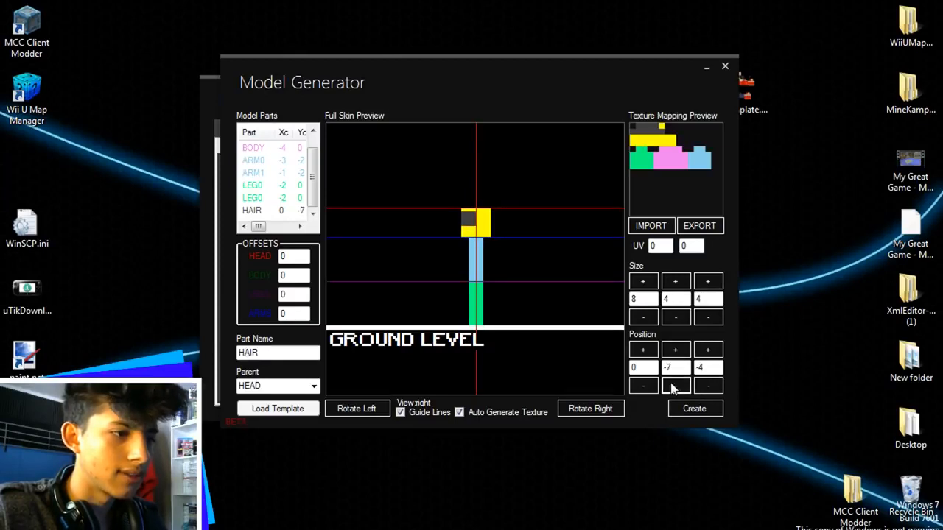
{"action": "double_click", "coordinate": [673, 388]}
{"action": "left_click", "coordinate": [672, 389]}
{"action": "double_click", "coordinate": [672, 389]}
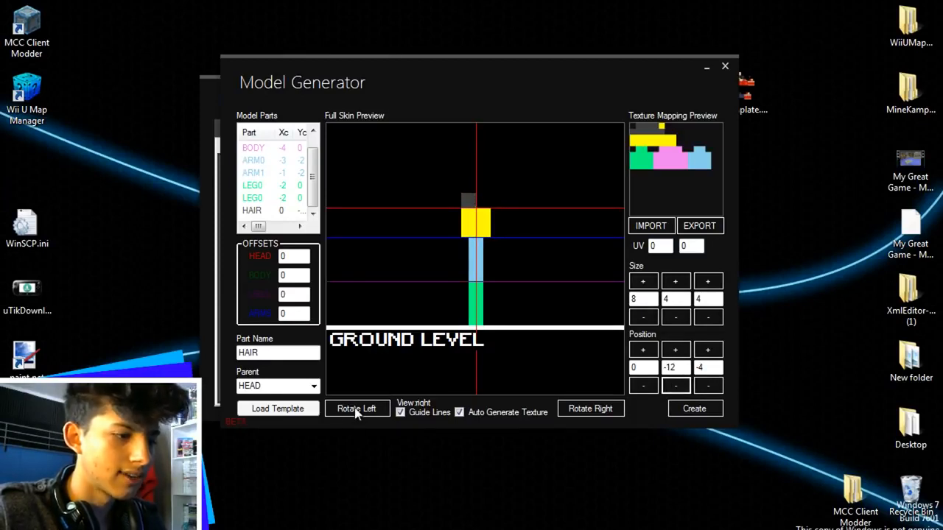
Set the HAIR part's X position to -4 to align it with the head's width.
{"action": "left_click", "coordinate": [359, 417]}
{"action": "double_click", "coordinate": [641, 386]}
{"action": "double_click", "coordinate": [641, 386]}
{"action": "left_click", "coordinate": [641, 386]}
{"action": "left_click", "coordinate": [643, 350]}
{"action": "left_click", "coordinate": [604, 410]}
{"action": "left_click", "coordinate": [349, 414]}
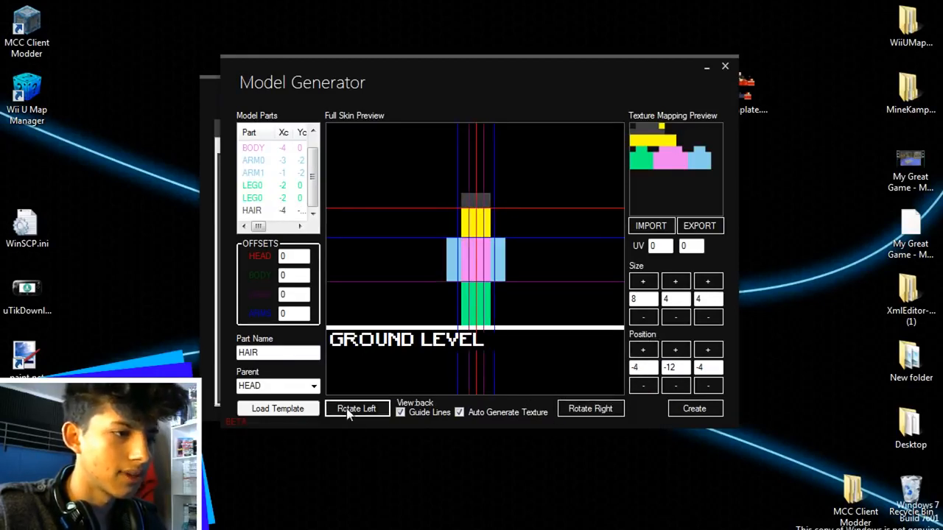
{"action": "left_click", "coordinate": [578, 410]}
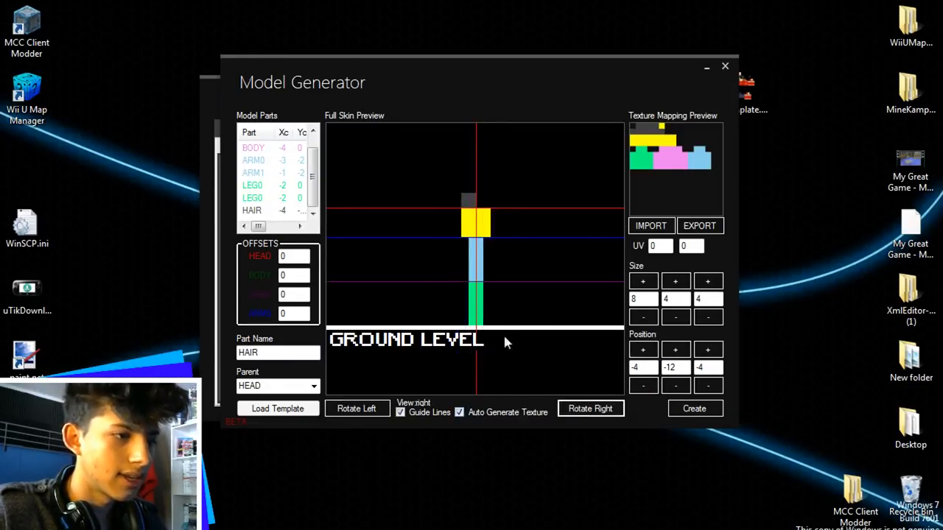
Create another part with HEAD as its parent and name it HAIR2.
{"action": "right_click", "coordinate": [262, 215]}
{"action": "left_click", "coordinate": [291, 226]}
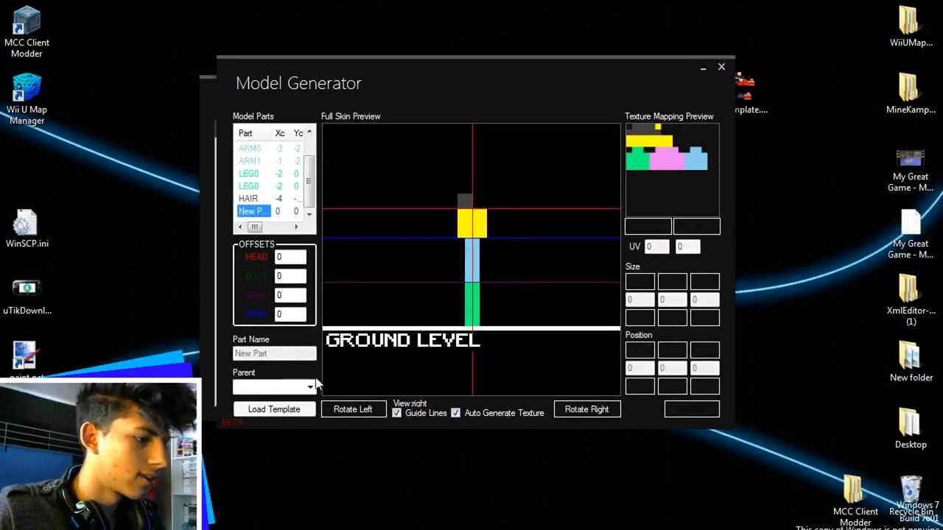
{"action": "left_click", "coordinate": [304, 388]}
{"action": "left_click", "coordinate": [304, 400]}
{"action": "left_click", "coordinate": [280, 355]}
{"action": "type", "text": "HAIR2"}
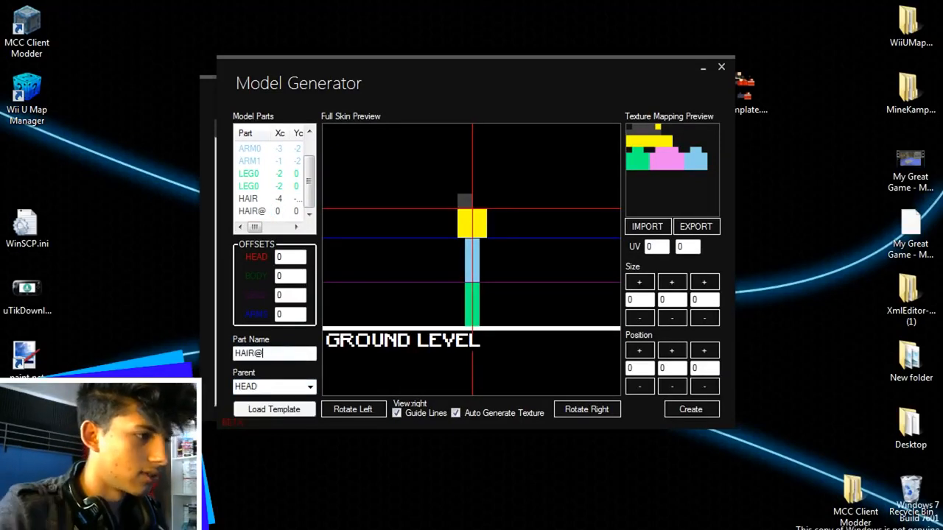
Set the HAIR2 part's size to 8 by 2 by 4.
{"action": "left_click", "coordinate": [640, 284]}
{"action": "left_click", "coordinate": [640, 284]}
{"action": "left_click", "coordinate": [639, 284]}
{"action": "left_click", "coordinate": [640, 284]}
{"action": "left_click", "coordinate": [639, 285]}
{"action": "left_click", "coordinate": [639, 284]}
{"action": "left_click", "coordinate": [639, 285]}
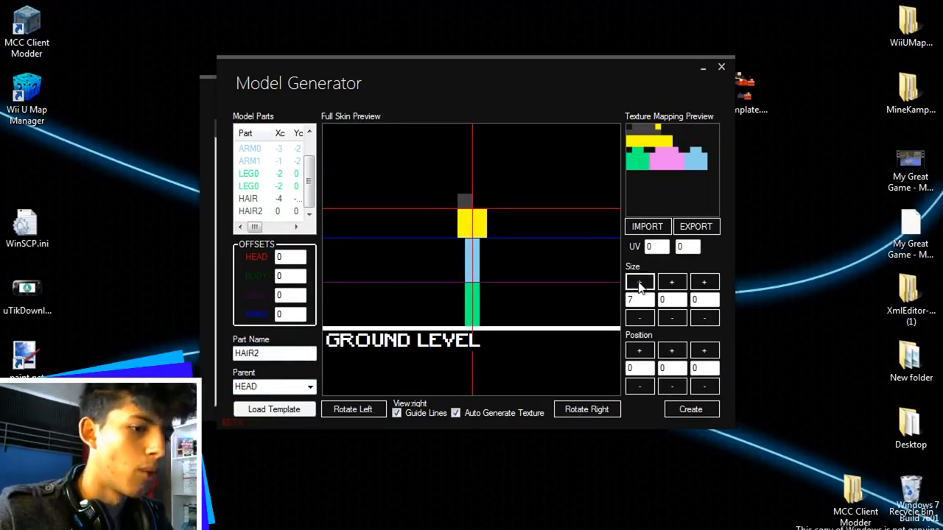
{"action": "left_click", "coordinate": [640, 318]}
{"action": "left_click", "coordinate": [671, 285]}
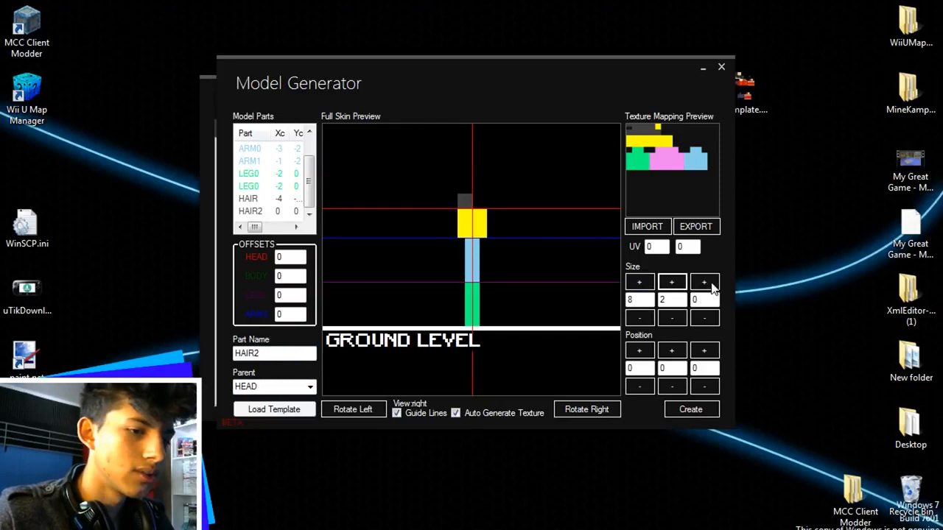
{"action": "left_click", "coordinate": [712, 285]}
{"action": "left_click", "coordinate": [704, 284]}
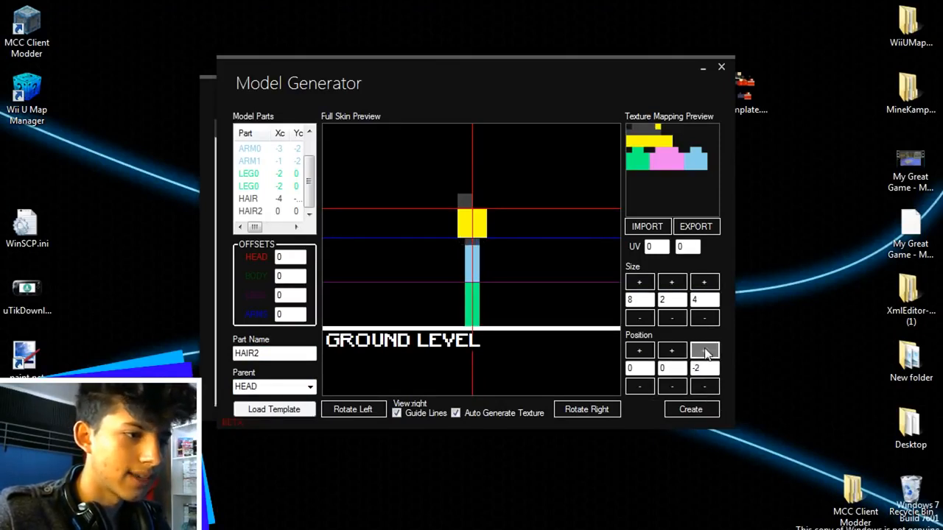
Position the HAIR2 part at X -4, Y -10 and Z 0 so it sits on top of the head behind HAIR.
{"action": "left_click", "coordinate": [671, 387]}
{"action": "left_click", "coordinate": [670, 387]}
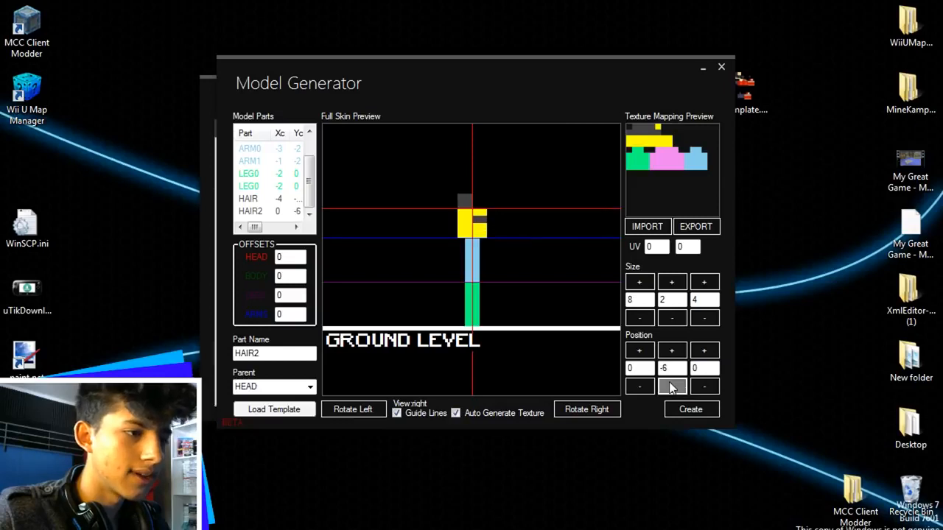
{"action": "left_click", "coordinate": [670, 386]}
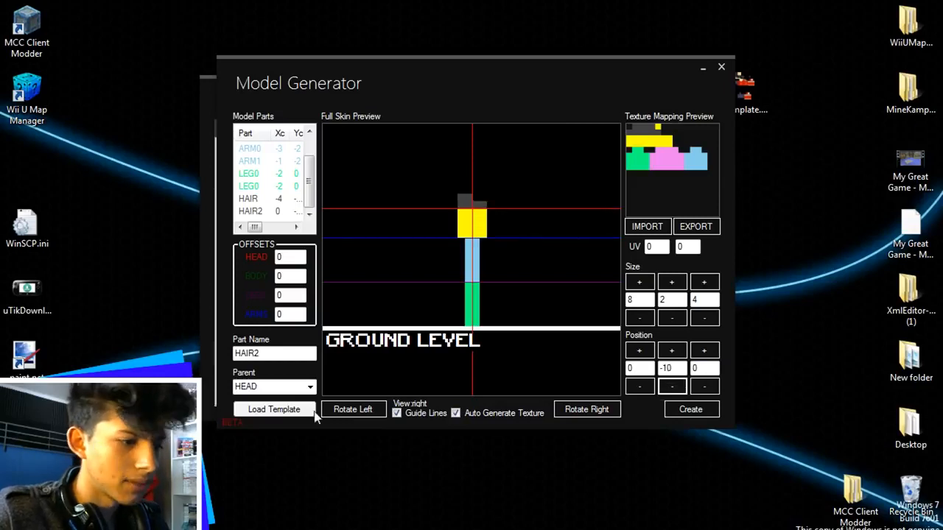
{"action": "left_click", "coordinate": [345, 410]}
{"action": "left_click", "coordinate": [640, 387]}
{"action": "left_click", "coordinate": [640, 387]}
{"action": "left_click", "coordinate": [352, 411]}
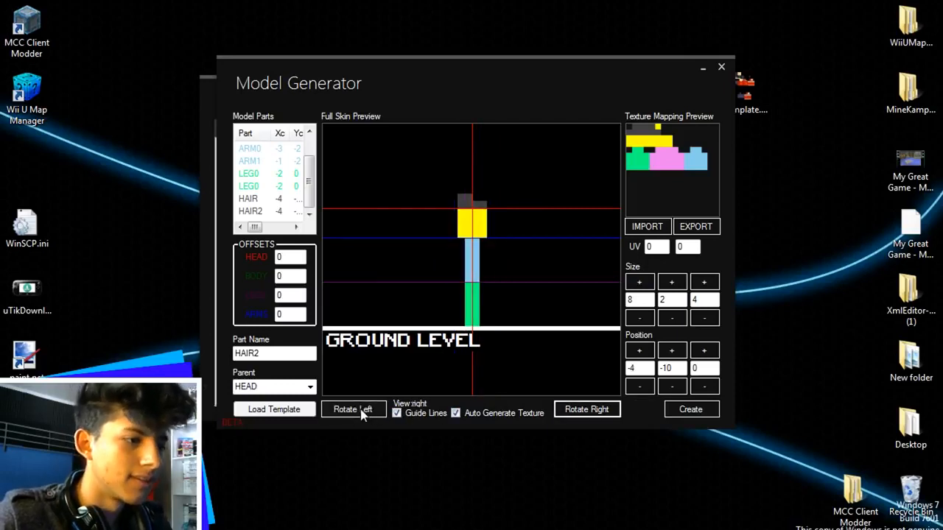
{"action": "left_click", "coordinate": [363, 414]}
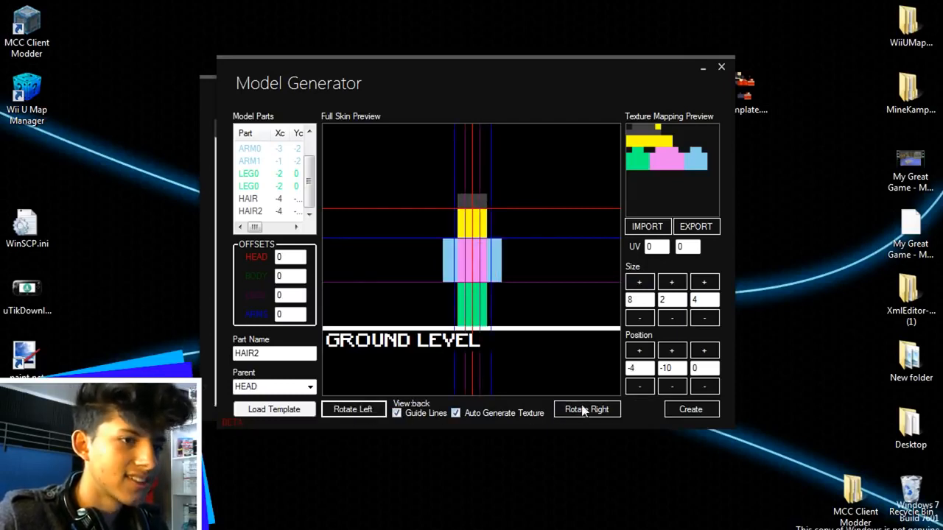
Set the HAIR part's UV coordinates to 32, 32.
{"action": "left_click", "coordinate": [248, 200]}
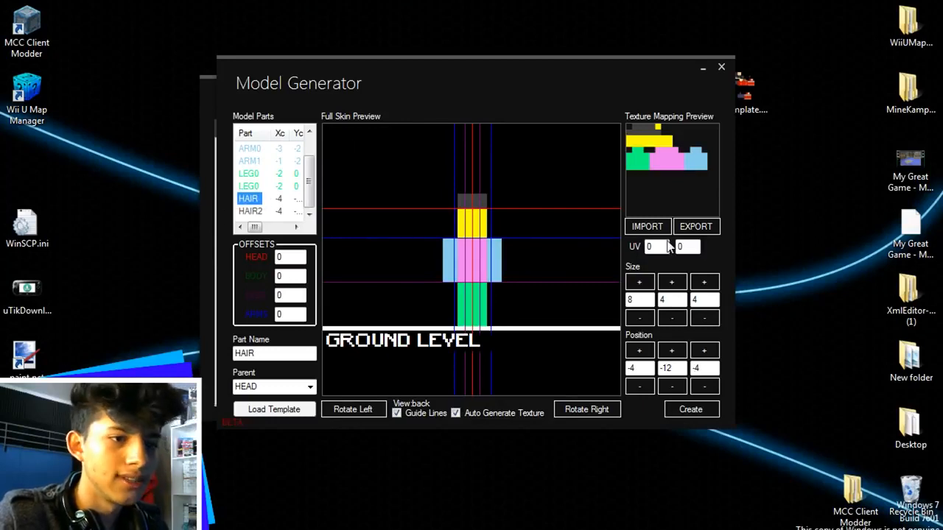
{"action": "left_click", "coordinate": [650, 246]}
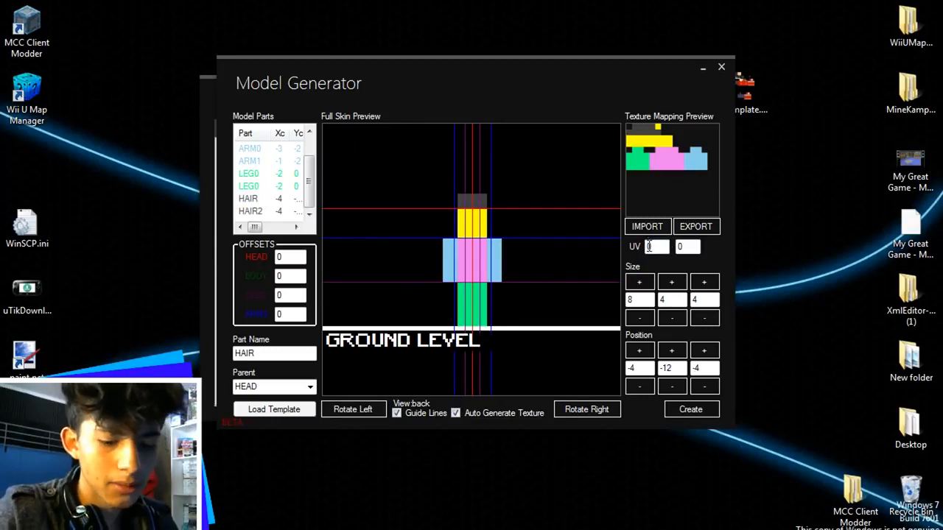
{"action": "type", "text": "32"}
{"action": "left_click", "coordinate": [681, 247]}
{"action": "type", "text": "32"}
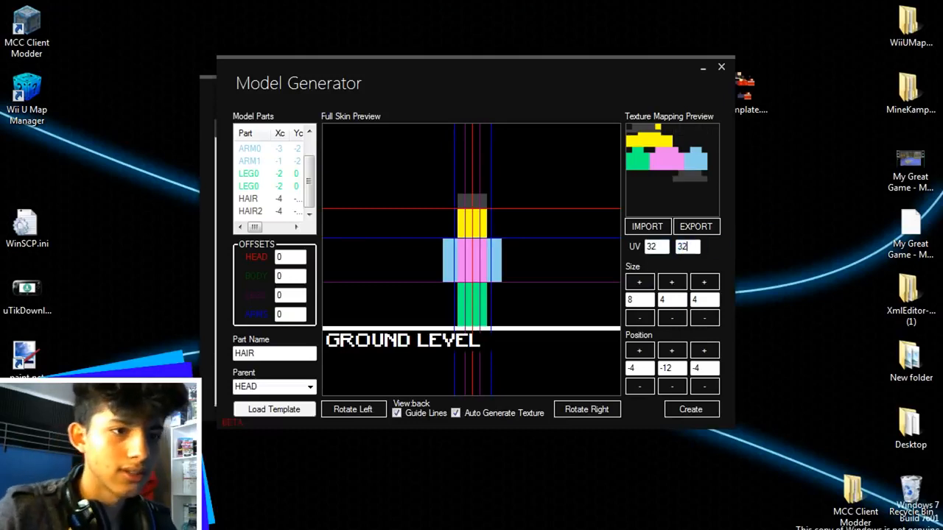
Set the HAIR2 part's UV coordinates to 0, 32.
{"action": "left_click", "coordinate": [249, 199]}
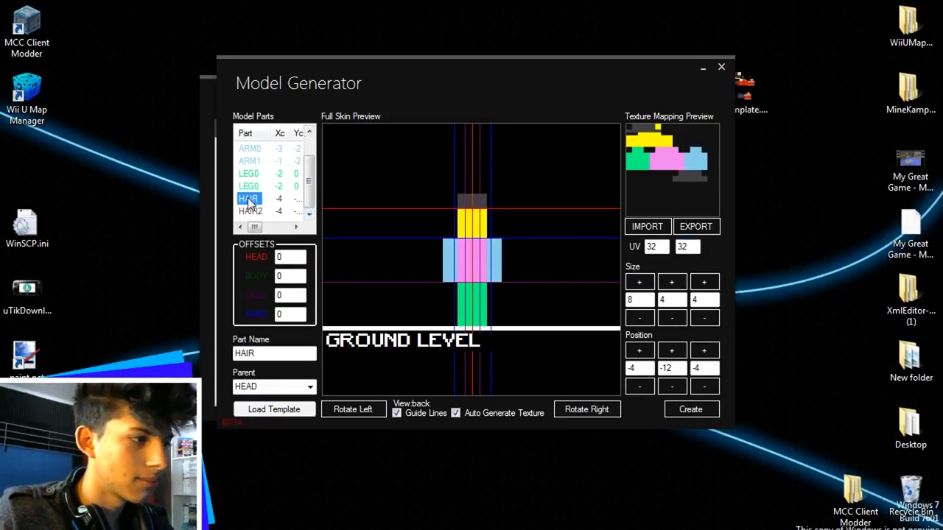
{"action": "left_click", "coordinate": [250, 212]}
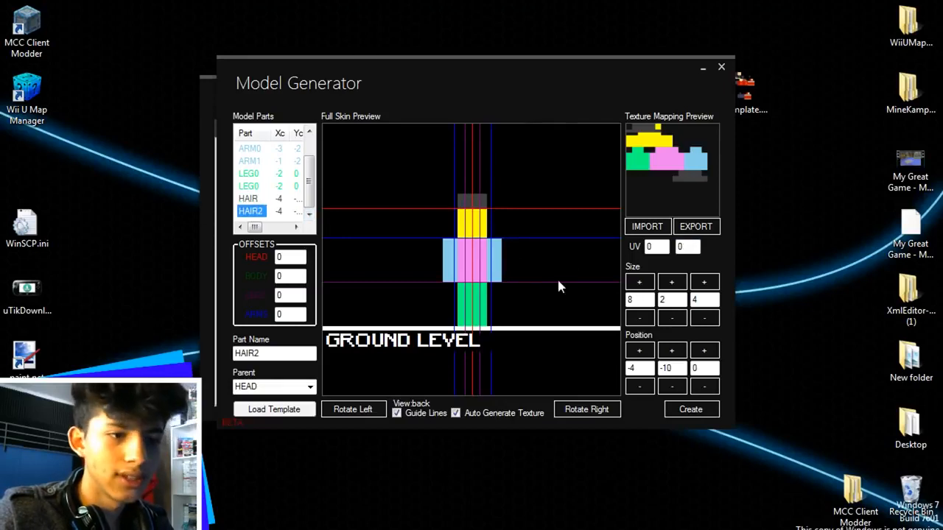
{"action": "left_click", "coordinate": [664, 246]}
{"action": "type", "text": "32"}
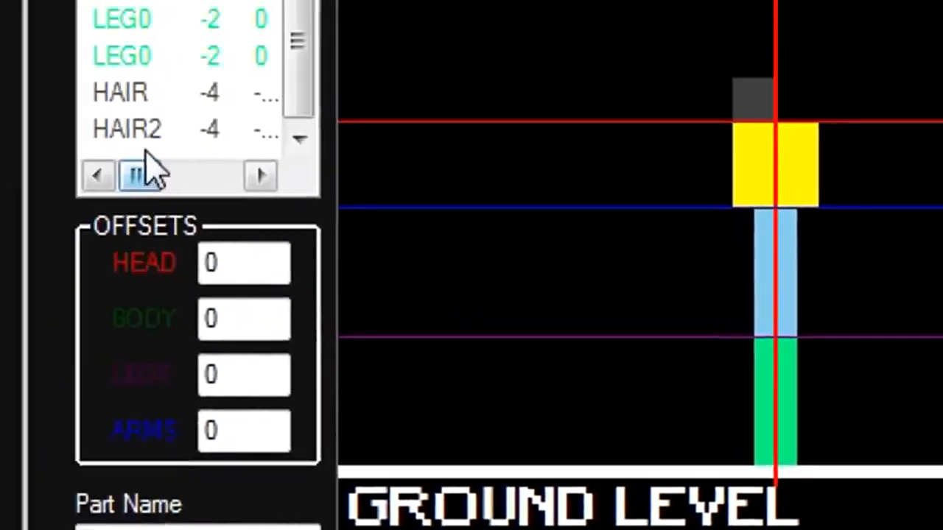
Create another model part with LEG0 as its parent and name it SHOE0.
{"action": "right_click", "coordinate": [421, 370]}
{"action": "left_click", "coordinate": [476, 396]}
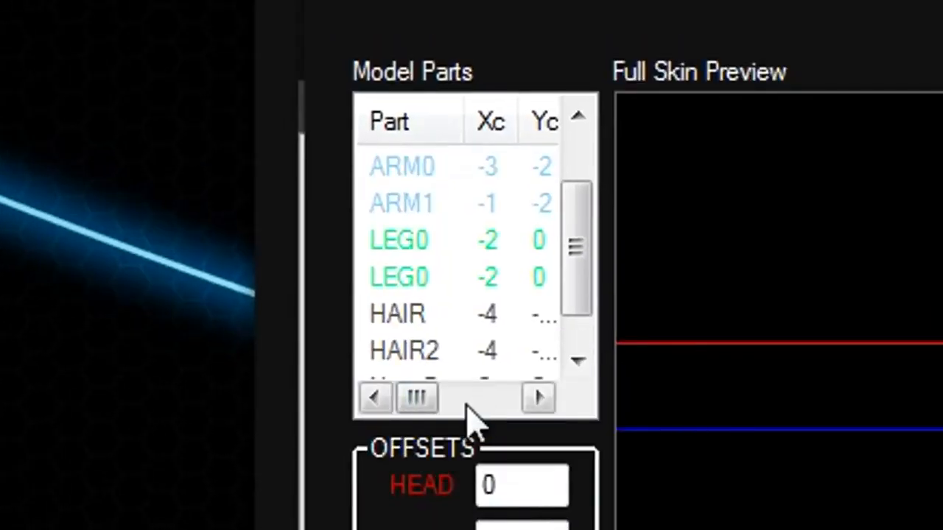
{"action": "scroll", "coordinate": [582, 294], "scroll_direction": "down", "scroll_amount": 1}
{"action": "left_click", "coordinate": [446, 354]}
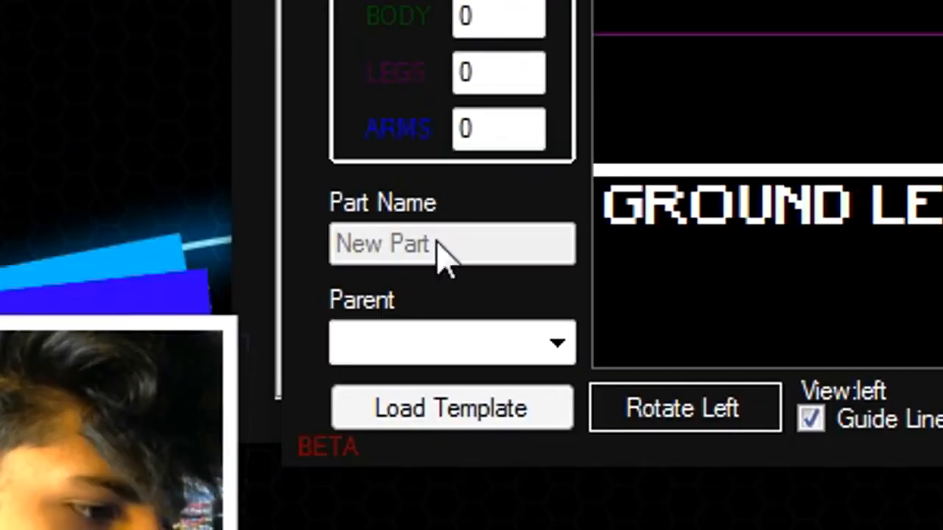
{"action": "left_click", "coordinate": [561, 341]}
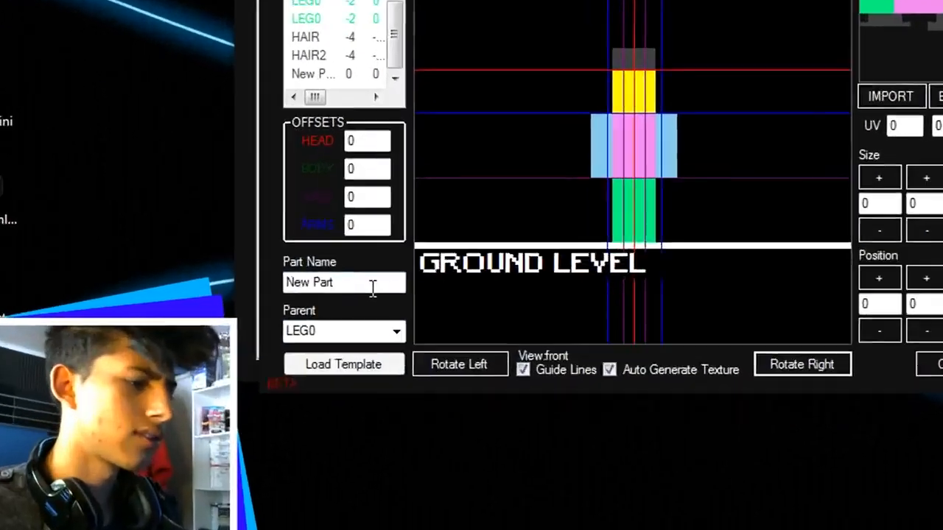
{"action": "left_click_drag", "start_coordinate": [292, 358], "coordinate": [185, 336]}
{"action": "type", "text": "SHOE0"}
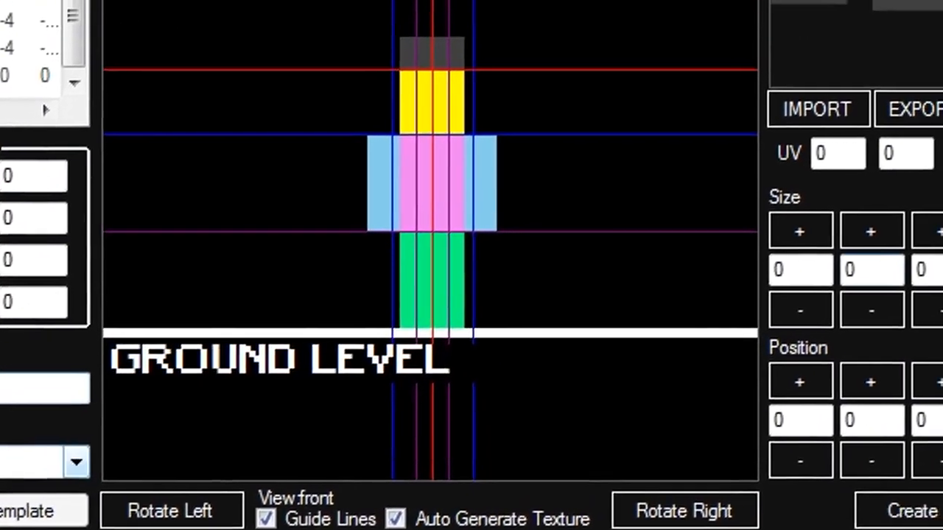
Set the SHOE0 part's size to 3 by 3 by 3.
{"action": "left_click", "coordinate": [169, 511]}
{"action": "left_click", "coordinate": [810, 233]}
{"action": "left_click", "coordinate": [811, 233]}
{"action": "left_click", "coordinate": [810, 232]}
{"action": "left_click", "coordinate": [665, 281]}
{"action": "left_click", "coordinate": [664, 281]}
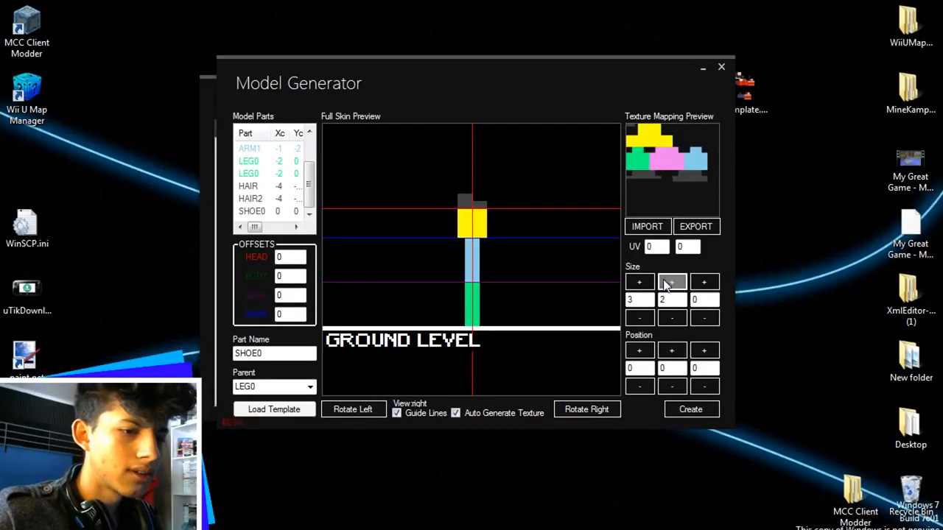
{"action": "left_click", "coordinate": [704, 282]}
{"action": "left_click", "coordinate": [704, 282]}
{"action": "left_click", "coordinate": [703, 282]}
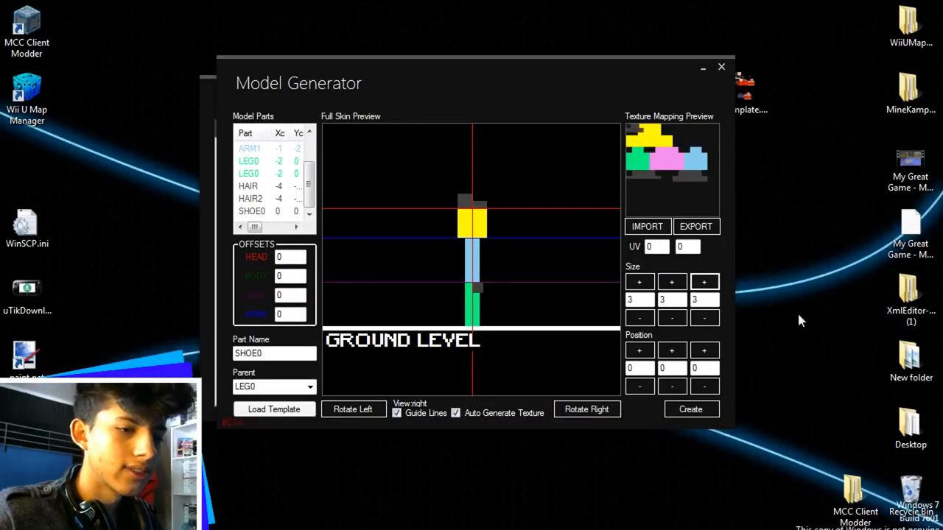
Set the SHOE0 part's Z position to -5 and its Y position to 9 so it rests in front of the foot.
{"action": "left_click", "coordinate": [704, 386]}
{"action": "left_click", "coordinate": [704, 386]}
{"action": "left_click", "coordinate": [704, 386]}
{"action": "left_click", "coordinate": [676, 352]}
{"action": "left_click", "coordinate": [676, 352]}
{"action": "left_click", "coordinate": [676, 352]}
{"action": "left_click", "coordinate": [677, 352]}
{"action": "left_click", "coordinate": [676, 352]}
{"action": "left_click", "coordinate": [676, 352]}
{"action": "left_click", "coordinate": [676, 352]}
{"action": "left_click", "coordinate": [676, 353]}
{"action": "left_click", "coordinate": [676, 352]}
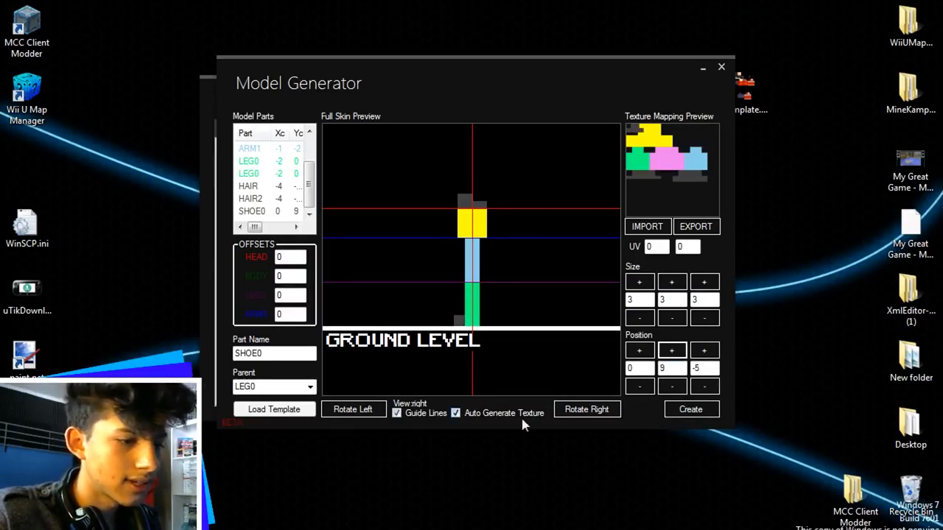
Set the SHOE0 part's X position to -2 to line it up with the leg's outer edge.
{"action": "left_click", "coordinate": [353, 410]}
{"action": "left_click", "coordinate": [640, 386]}
{"action": "left_click", "coordinate": [640, 386]}
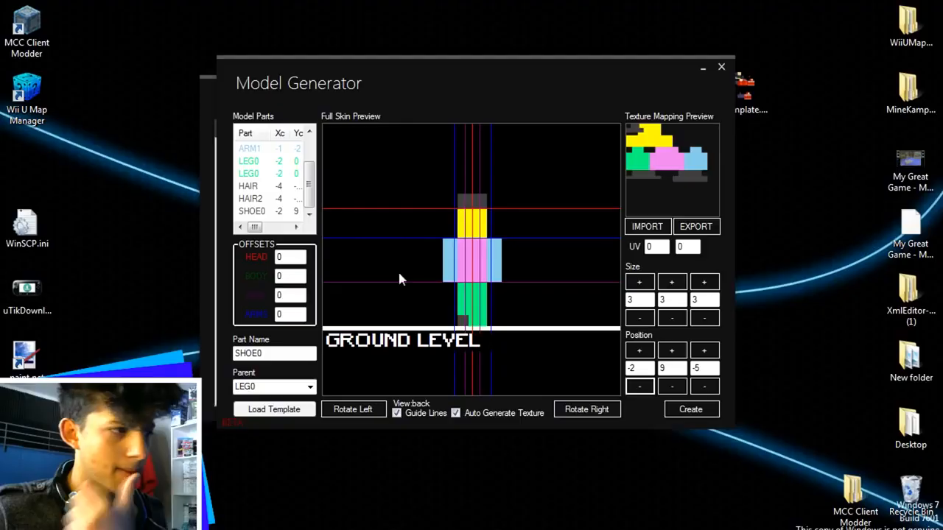
Reduce both leg parts to a width of 3 and set the LEG1-parented leg's X position to -1.
{"action": "left_click", "coordinate": [251, 161]}
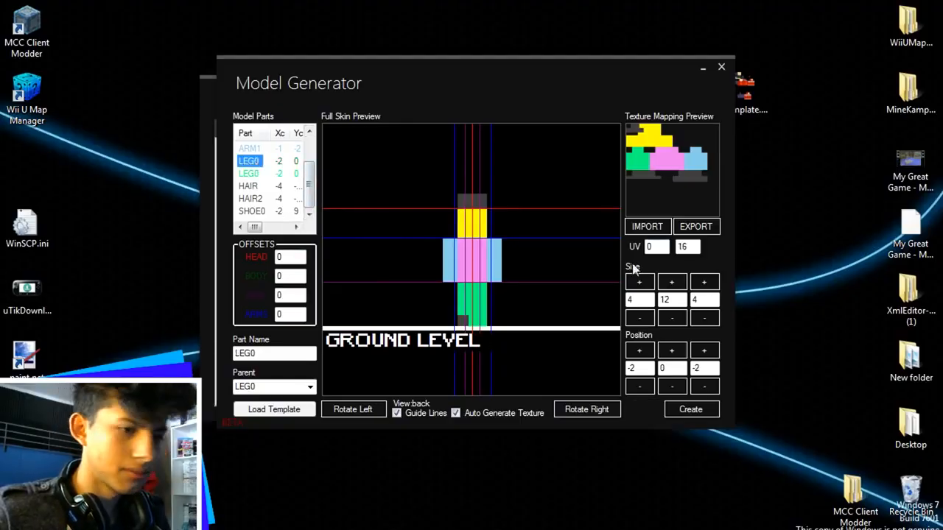
{"action": "left_click", "coordinate": [639, 317]}
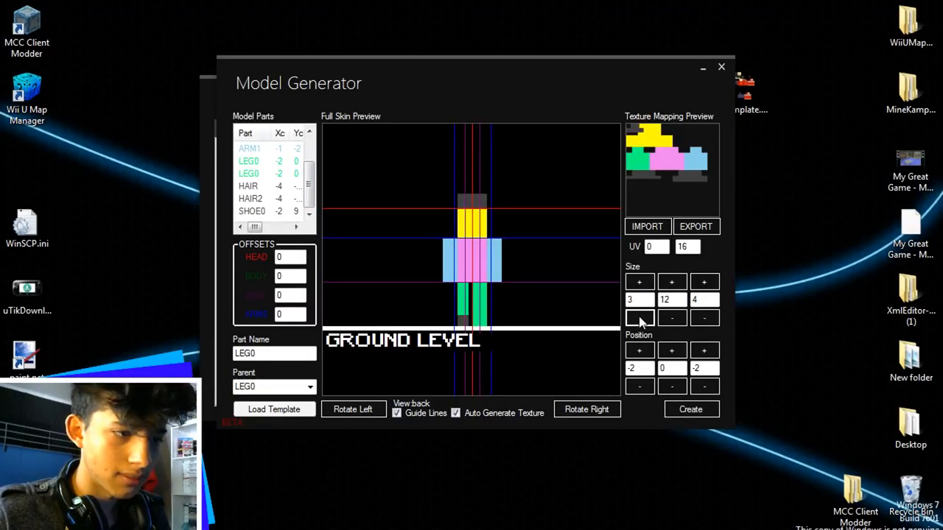
{"action": "left_click", "coordinate": [248, 173]}
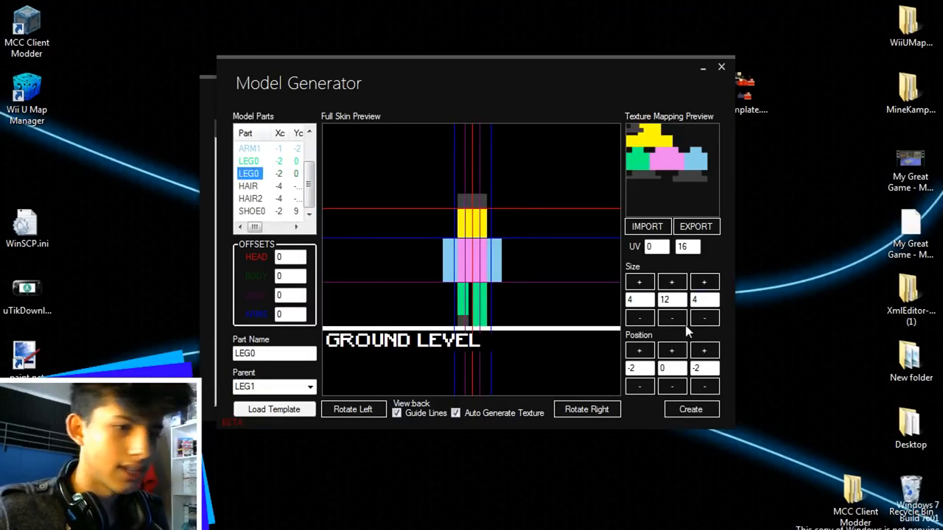
{"action": "left_click", "coordinate": [705, 317]}
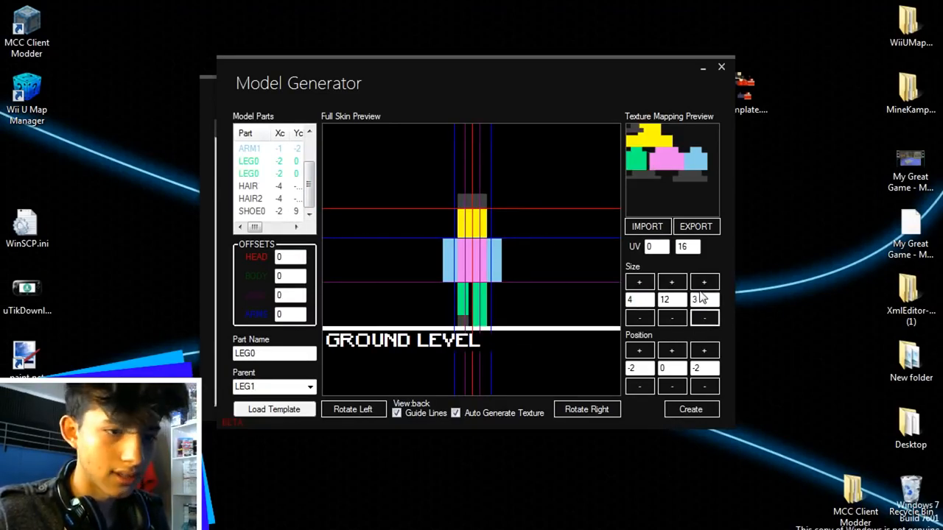
{"action": "left_click", "coordinate": [704, 282]}
{"action": "left_click", "coordinate": [639, 318]}
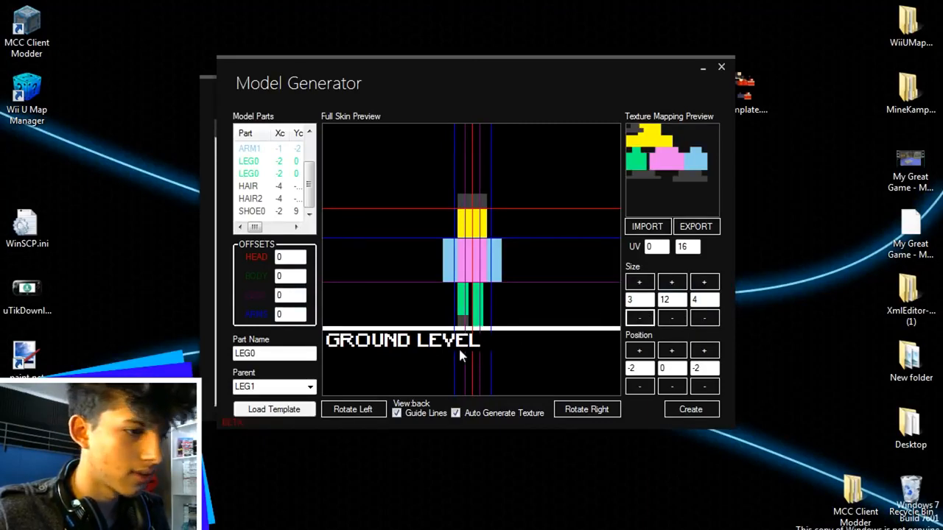
{"action": "left_click", "coordinate": [640, 351]}
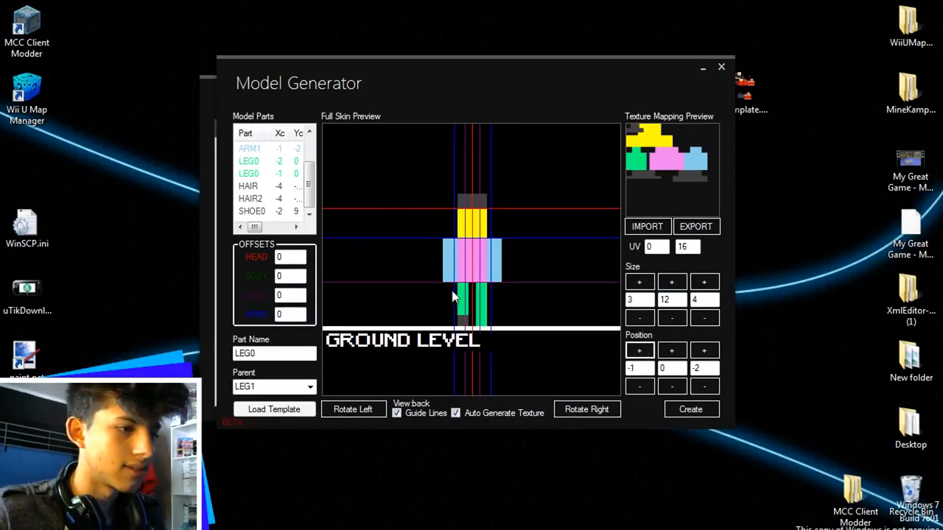
{"action": "left_click", "coordinate": [586, 408]}
{"action": "left_click_drag", "start_coordinate": [305, 177], "coordinate": [306, 153]}
{"action": "left_click", "coordinate": [259, 161]}
{"action": "left_click", "coordinate": [257, 173]}
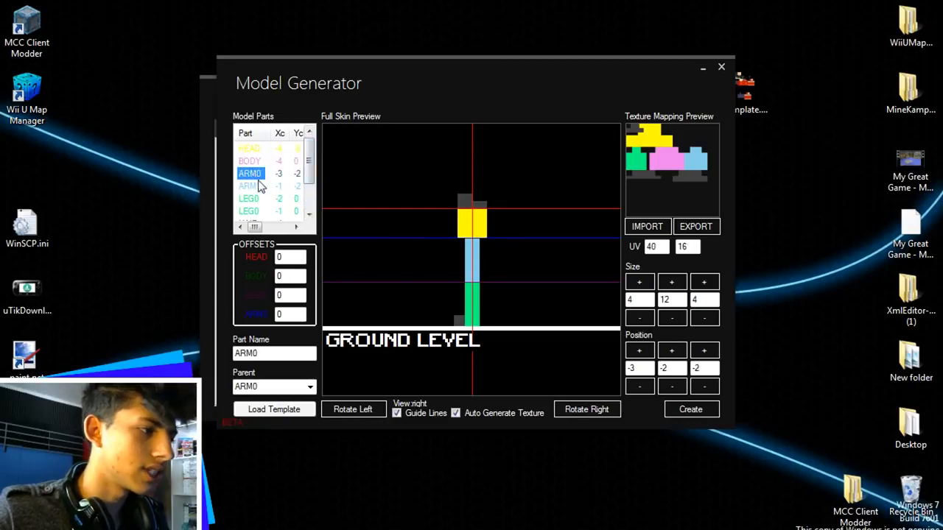
{"action": "left_click_drag", "start_coordinate": [308, 168], "coordinate": [304, 209]}
{"action": "left_click", "coordinate": [254, 188]}
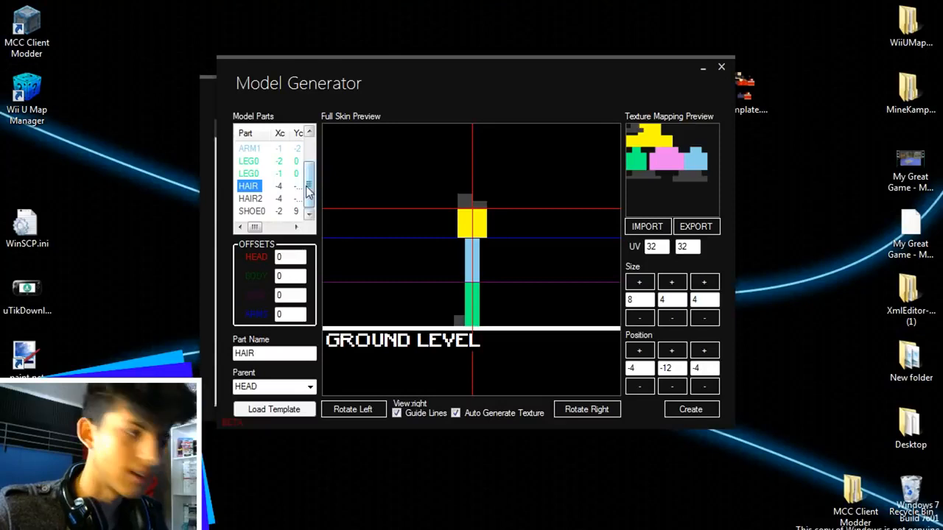
Change the SHOE0 part's display color to the light orange basic color.
{"action": "left_click", "coordinate": [254, 211]}
{"action": "double_click", "coordinate": [255, 211]}
{"action": "left_click_drag", "start_coordinate": [431, 112], "coordinate": [361, 121]}
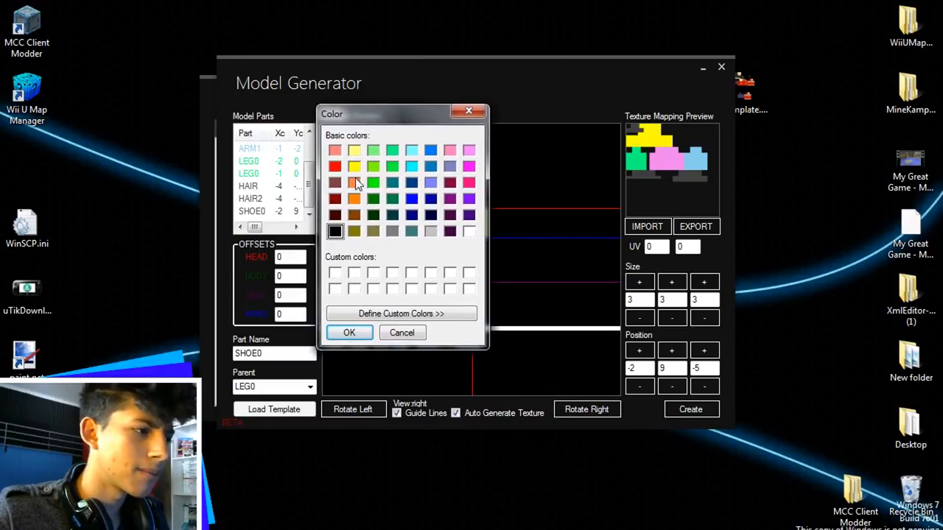
{"action": "left_click", "coordinate": [355, 181]}
{"action": "left_click", "coordinate": [350, 333]}
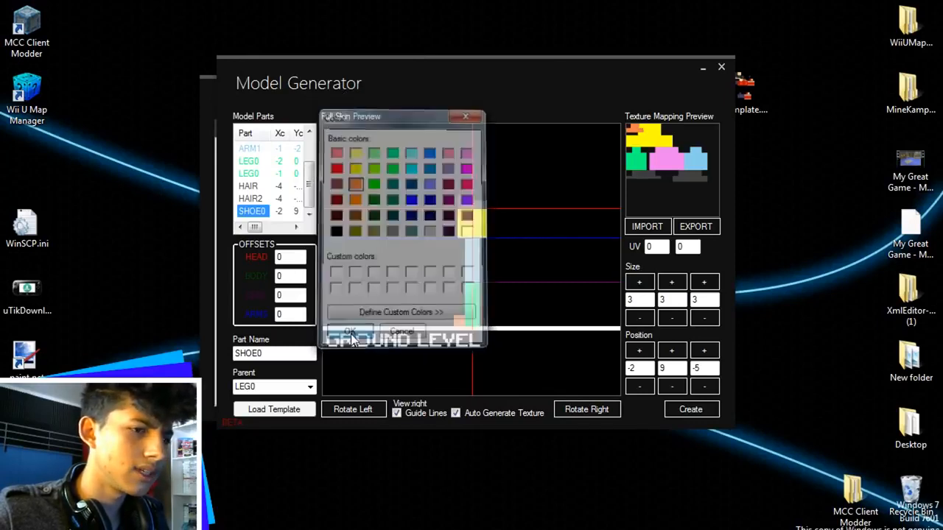
Set the SHOE0 part's UV coordinates to 0, 38 so its texture sits just below the HAIR2 area.
{"action": "left_click", "coordinate": [666, 250]}
{"action": "left_click", "coordinate": [696, 249]}
{"action": "type", "text": "32"}
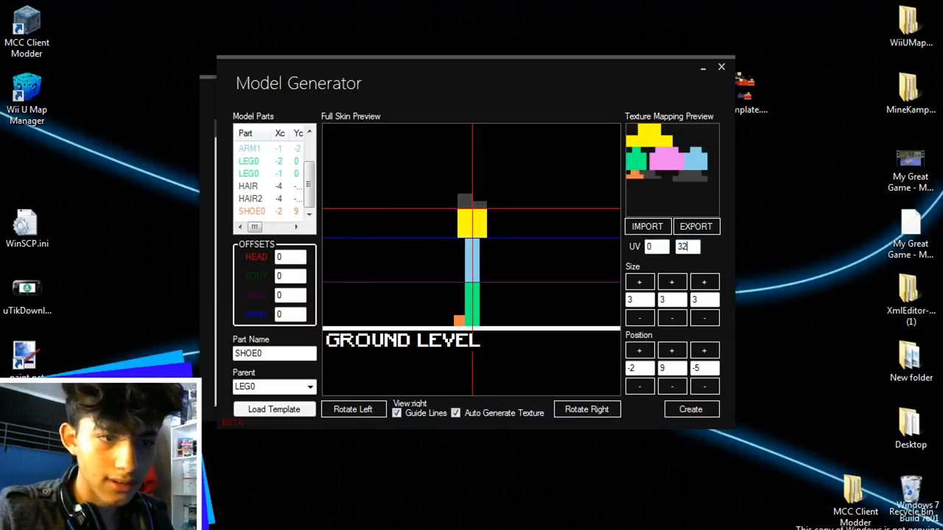
{"action": "key", "text": "BackSpace"}
{"action": "key", "text": "BackSpace"}
{"action": "type", "text": "42"}
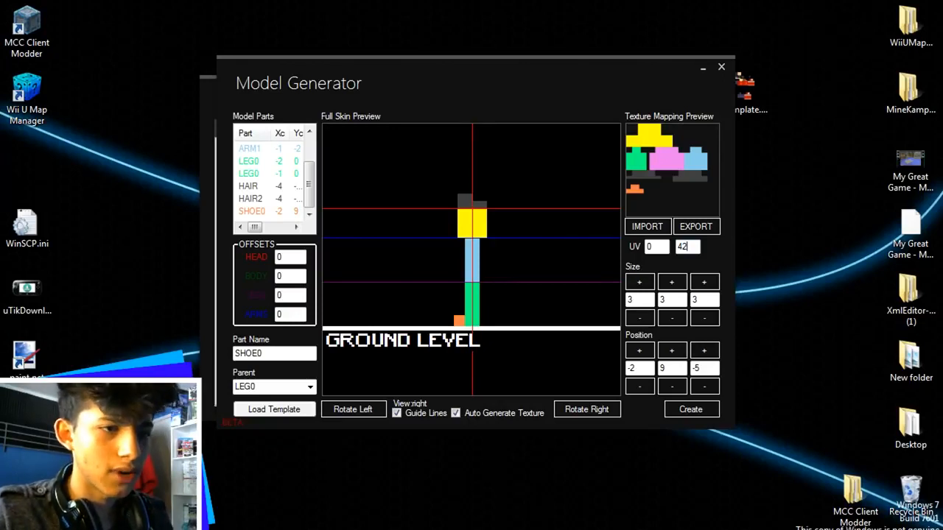
{"action": "key", "text": "BackSpace"}
{"action": "type", "text": "0"}
{"action": "key", "text": "BackSpace"}
{"action": "key", "text": "BackSpace"}
{"action": "type", "text": "68"}
{"action": "key", "text": "BackSpace"}
{"action": "key", "text": "BackSpace"}
{"action": "type", "text": "38"}
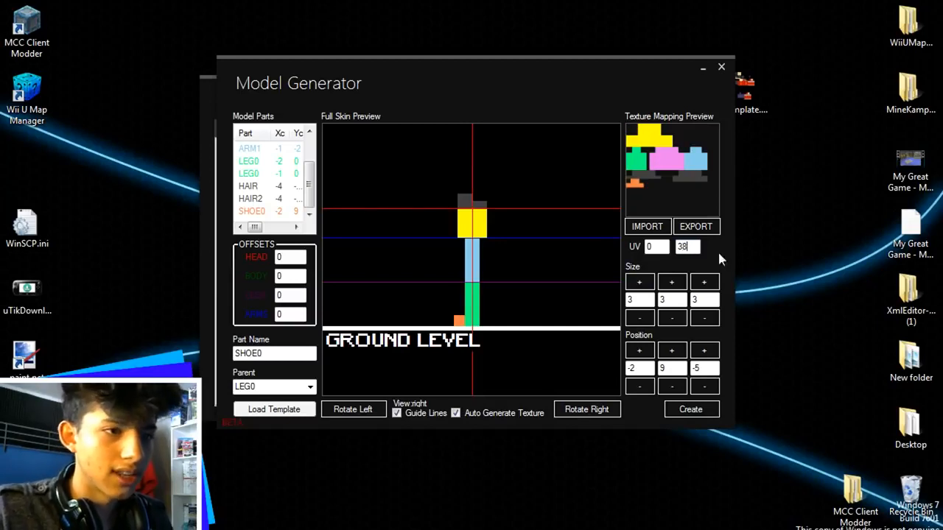
Create another model part with LEG1 as its parent and name it SHOE1.
{"action": "left_click", "coordinate": [587, 409]}
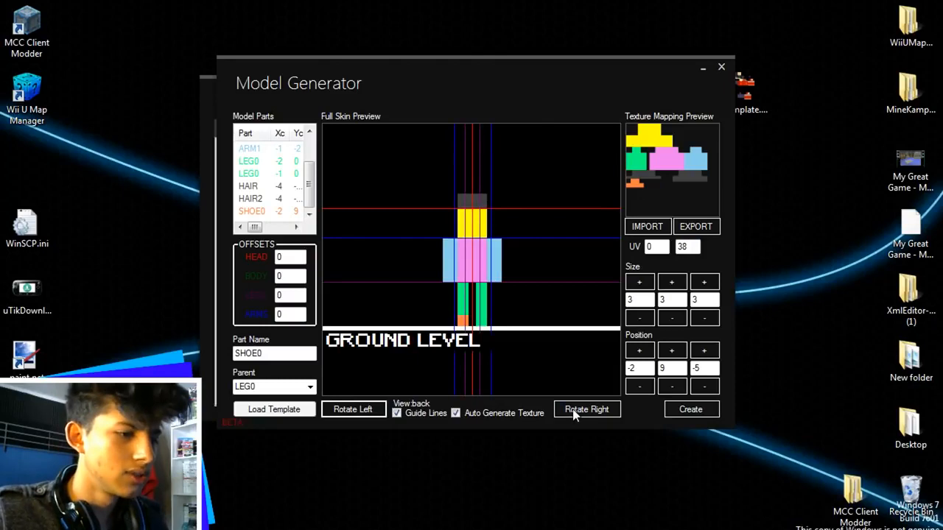
{"action": "left_click", "coordinate": [578, 410]}
{"action": "left_click", "coordinate": [337, 413]}
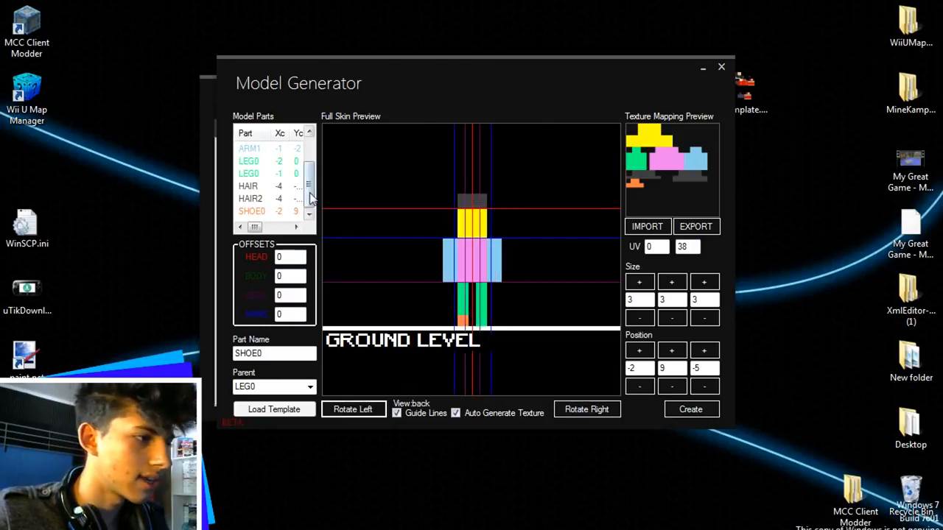
{"action": "right_click", "coordinate": [266, 219]}
{"action": "left_click", "coordinate": [268, 229]}
{"action": "scroll", "coordinate": [316, 194], "scroll_direction": "down", "scroll_amount": 1}
{"action": "left_click", "coordinate": [250, 211]}
{"action": "left_click", "coordinate": [309, 386]}
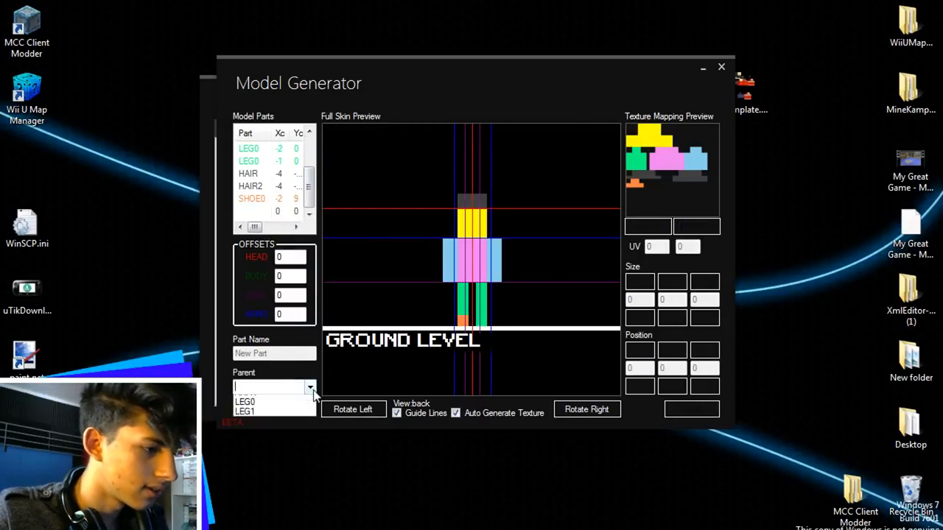
{"action": "left_click", "coordinate": [261, 448]}
{"action": "key", "text": "shift+Tab"}
{"action": "type", "text": "SHOE1"}
Change the SHOE1 part's display color to red and give it a size of 3, 3, 3 at position -1, 9, 2.
{"action": "double_click", "coordinate": [251, 212]}
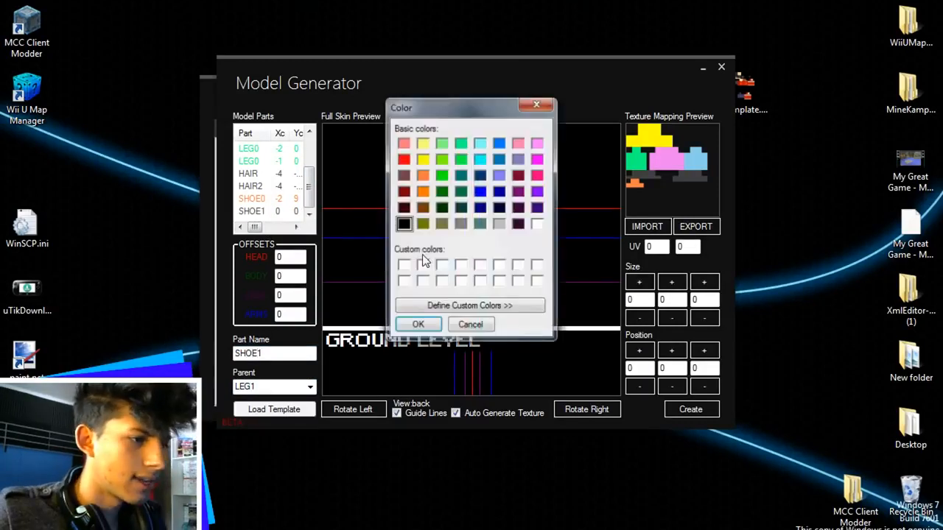
{"action": "left_click", "coordinate": [405, 159]}
{"action": "left_click", "coordinate": [417, 324]}
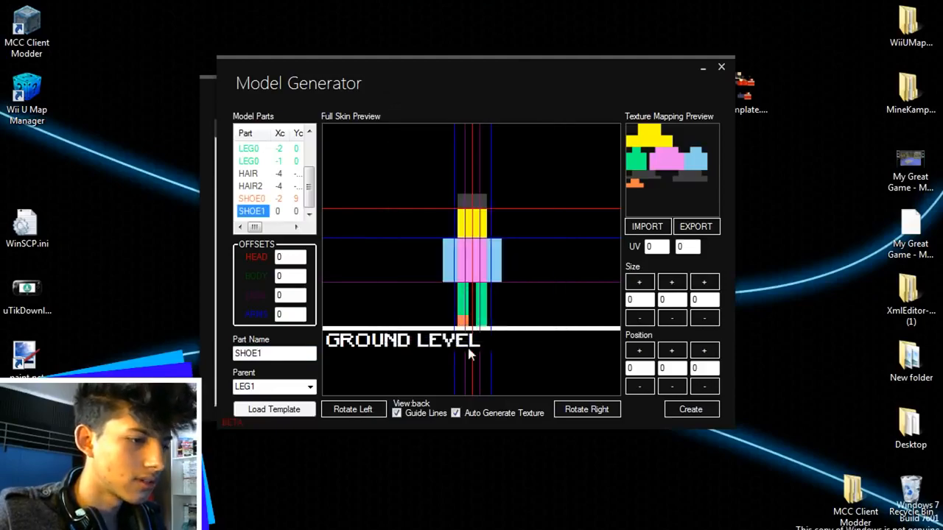
{"action": "left_click", "coordinate": [704, 352]}
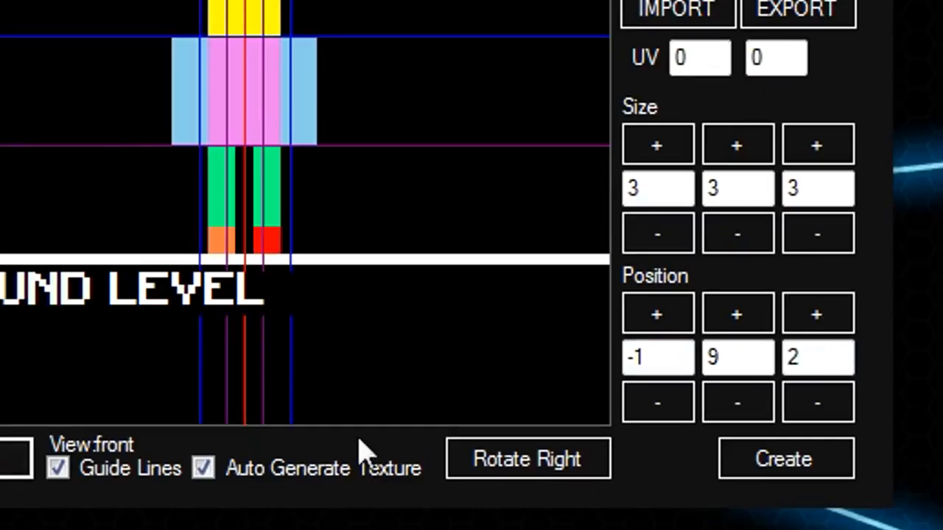
{"action": "left_click", "coordinate": [484, 467]}
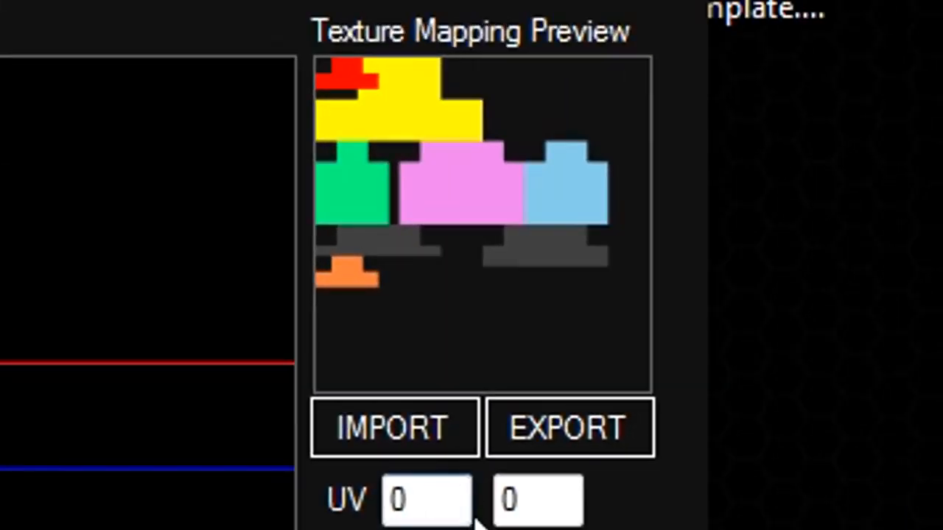
Set the SHOE1 part's UV coordinates to 12, 38 so its texture sits directly beside the SHOE0 texture.
{"action": "left_click", "coordinate": [600, 430]}
{"action": "key", "text": "BackSpace"}
{"action": "type", "text": "38"}
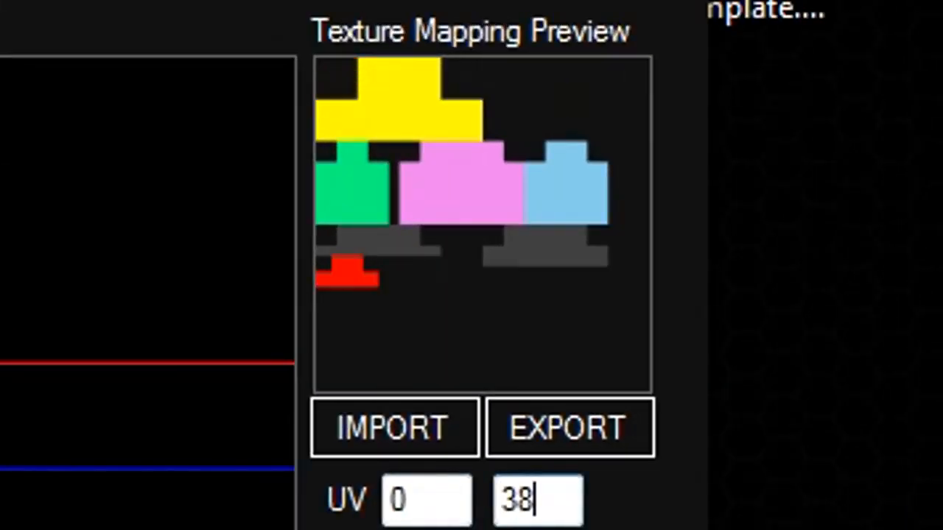
{"action": "left_click", "coordinate": [422, 506]}
{"action": "key", "text": "BackSpace"}
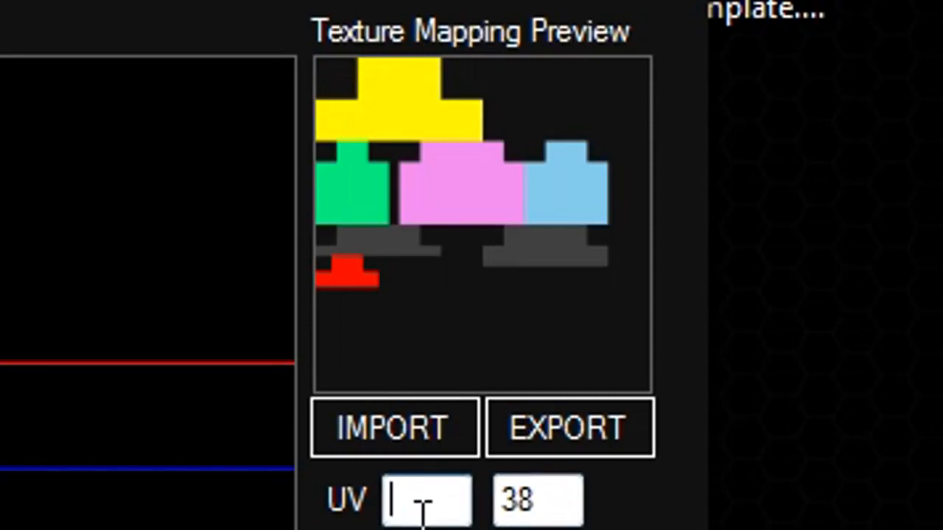
{"action": "type", "text": "16"}
{"action": "key", "text": "BackSpace"}
{"action": "type", "text": "5"}
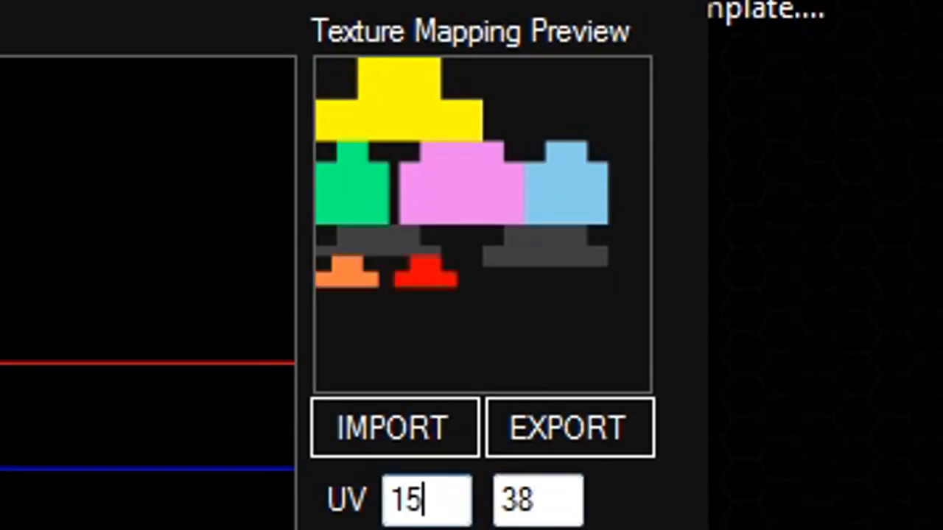
{"action": "key", "text": "BackSpace"}
{"action": "type", "text": "4"}
{"action": "key", "text": "BackSpace"}
{"action": "type", "text": "3"}
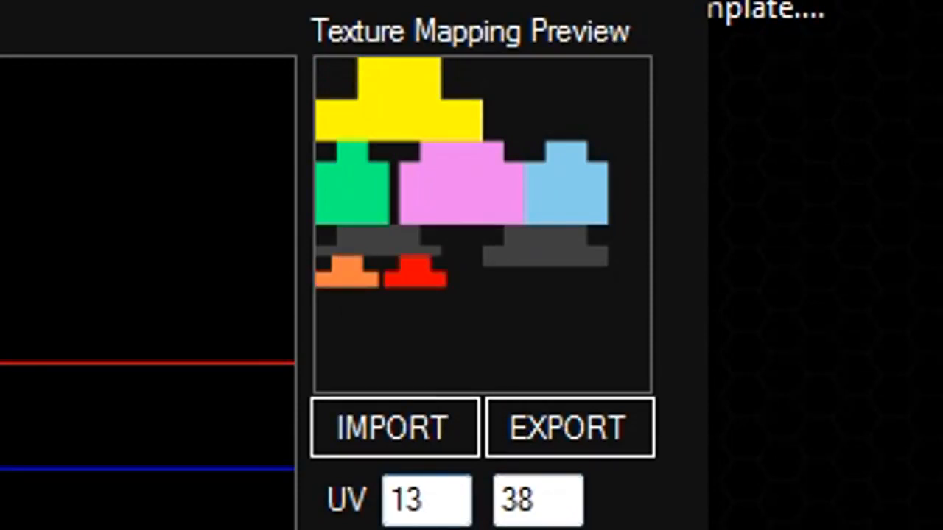
{"action": "key", "text": "BackSpace"}
{"action": "type", "text": "2"}
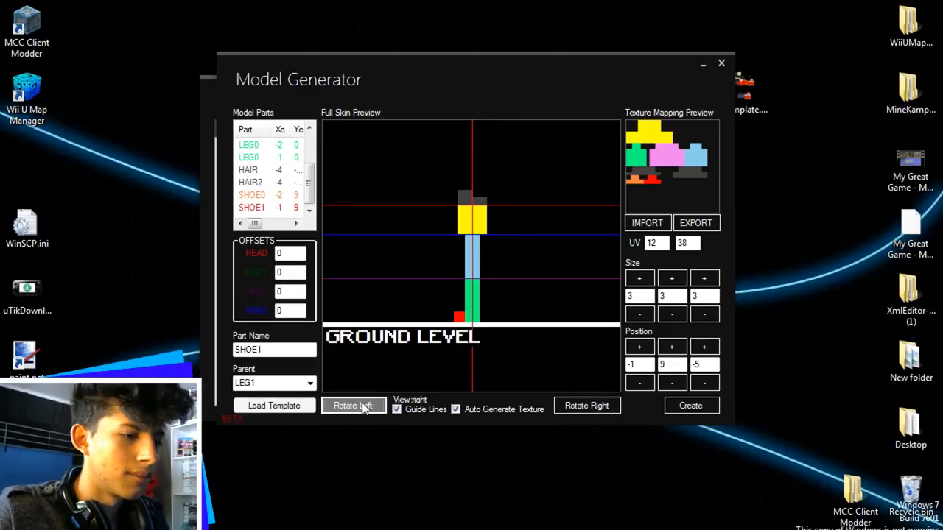
Increase the BODY part's height to 14.
{"action": "left_click", "coordinate": [357, 405]}
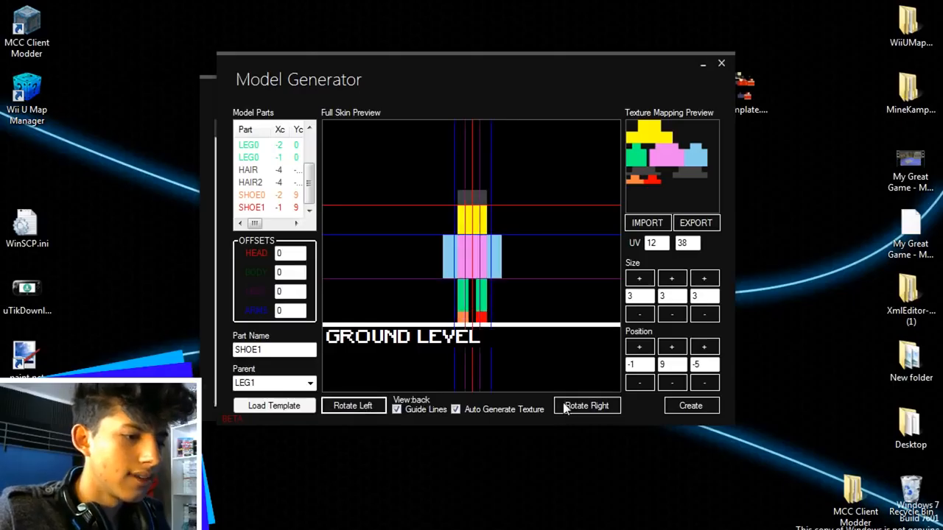
{"action": "left_click", "coordinate": [579, 407]}
{"action": "left_click", "coordinate": [362, 405]}
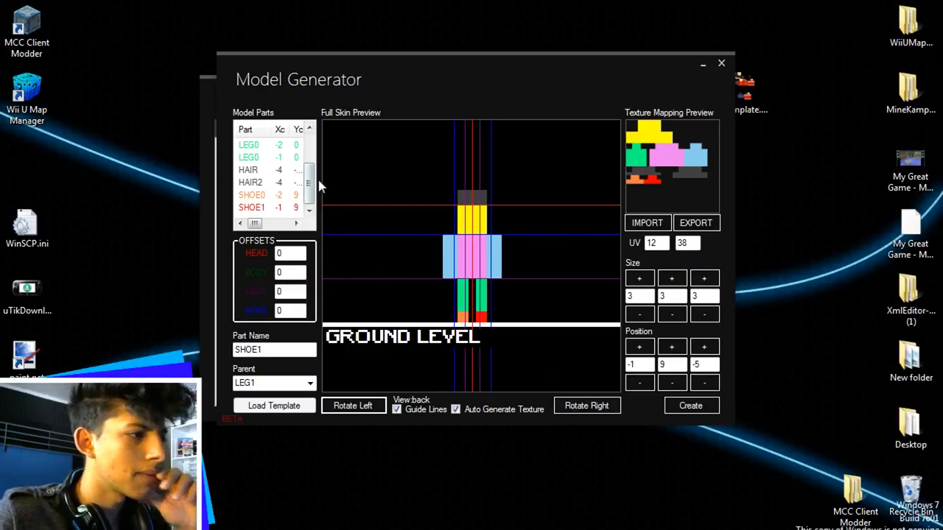
{"action": "scroll", "coordinate": [314, 185], "scroll_direction": "up", "scroll_amount": 2}
{"action": "left_click", "coordinate": [251, 157]}
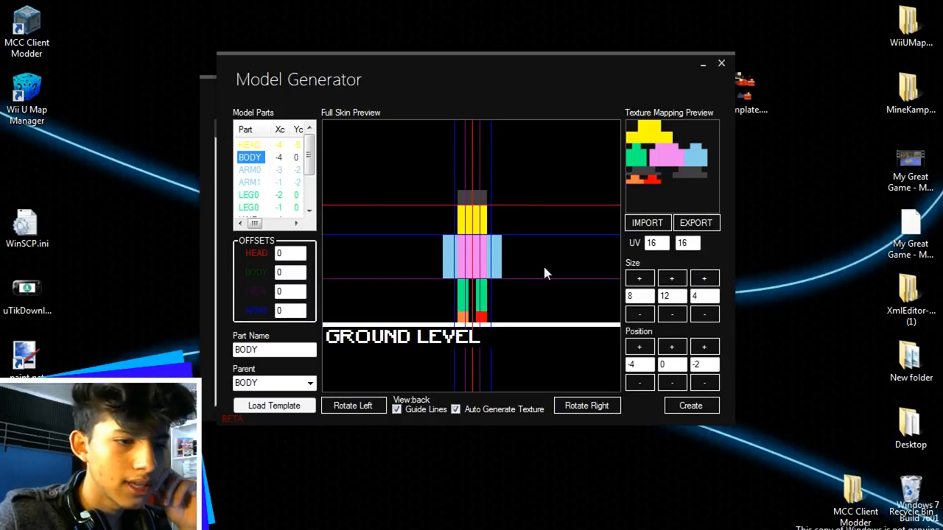
{"action": "left_click", "coordinate": [671, 279]}
{"action": "left_click", "coordinate": [672, 279]}
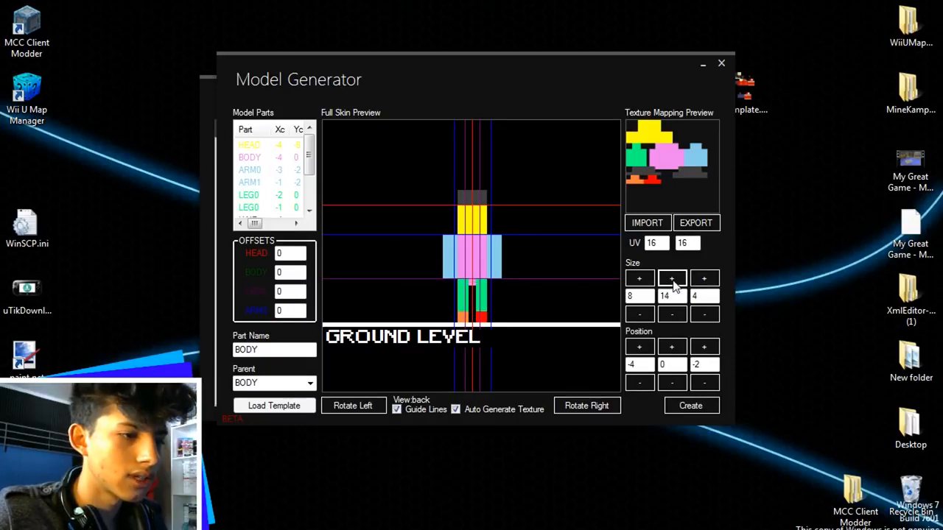
{"action": "left_click", "coordinate": [672, 314]}
{"action": "left_click", "coordinate": [671, 278]}
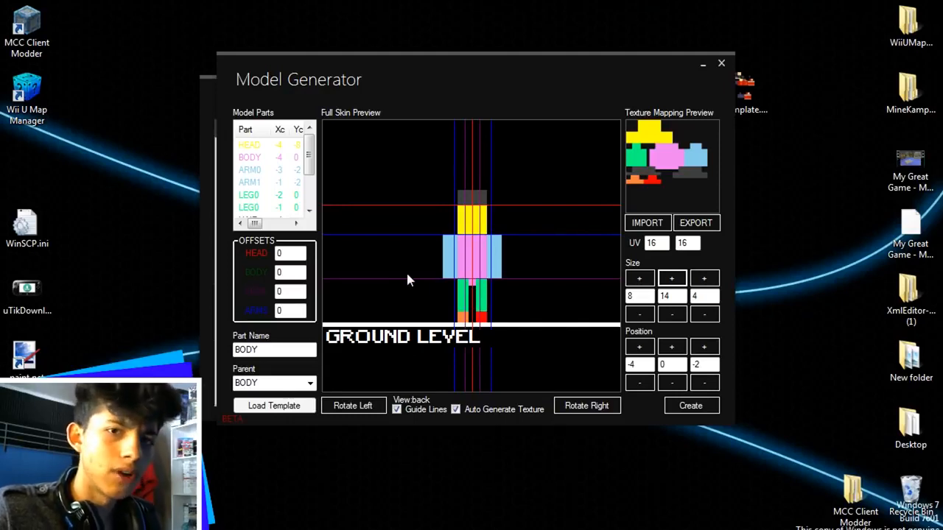
Set both the BODY offset and the HEAD offset to -2 to raise the torso and head.
{"action": "left_click", "coordinate": [287, 272]}
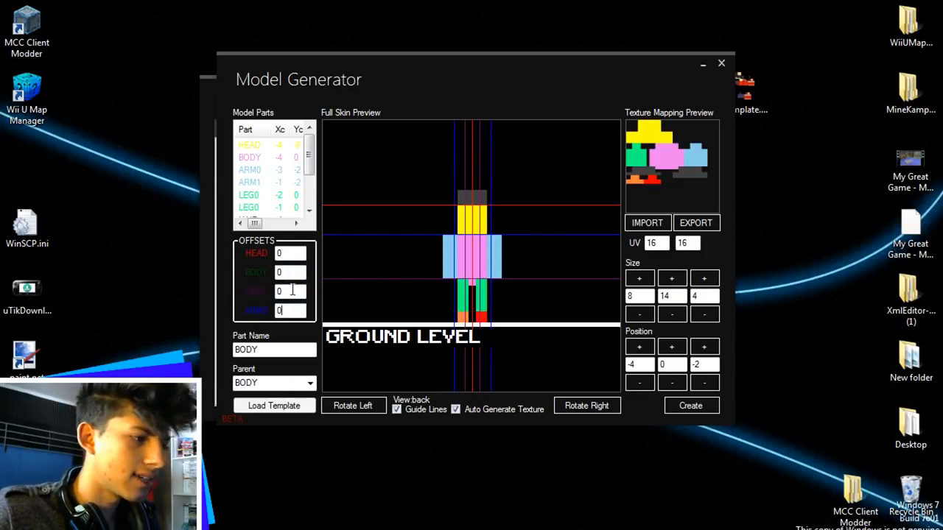
{"action": "left_click", "coordinate": [286, 254]}
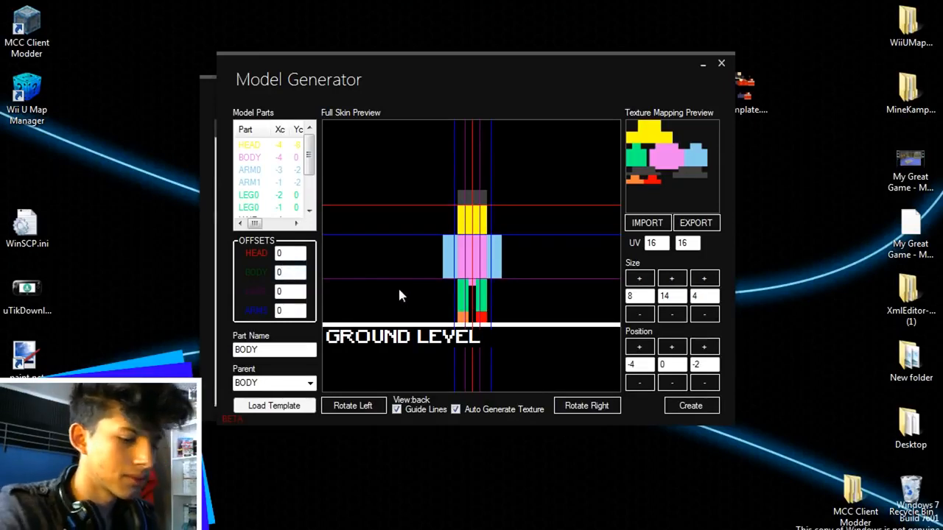
{"action": "key", "text": "BackSpace"}
{"action": "type", "text": "-2"}
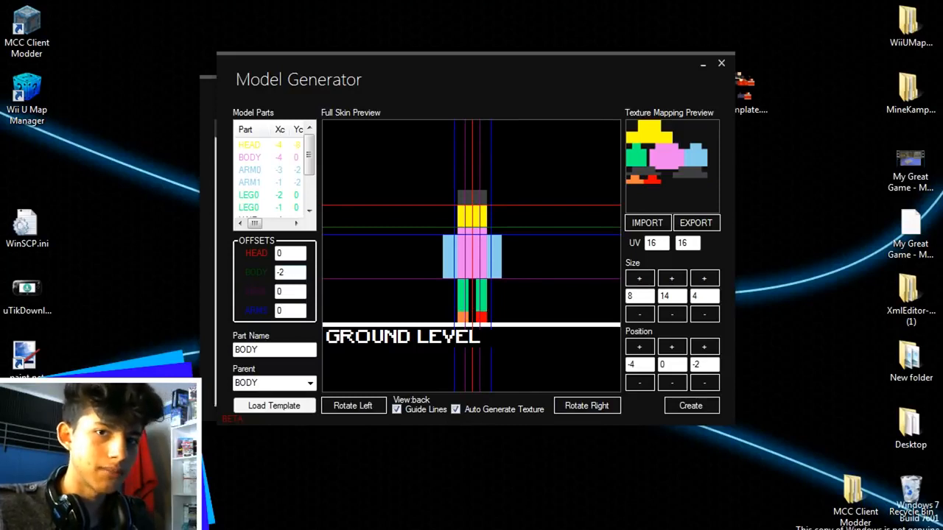
{"action": "left_click", "coordinate": [291, 254]}
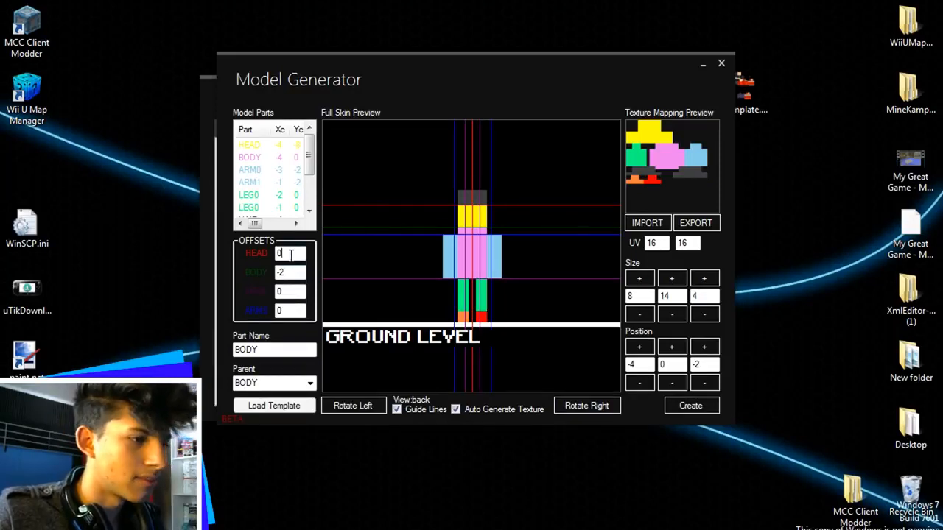
{"action": "key", "text": "BackSpace"}
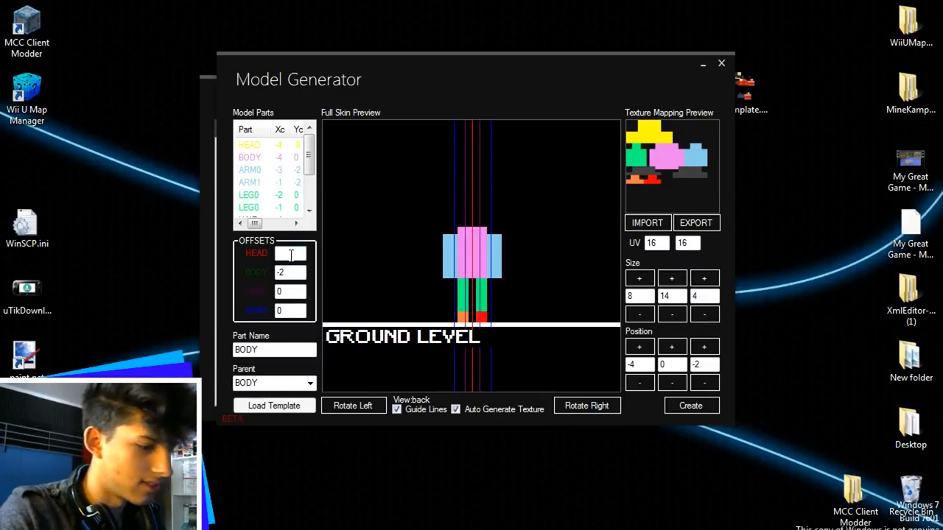
{"action": "type", "text": "-2"}
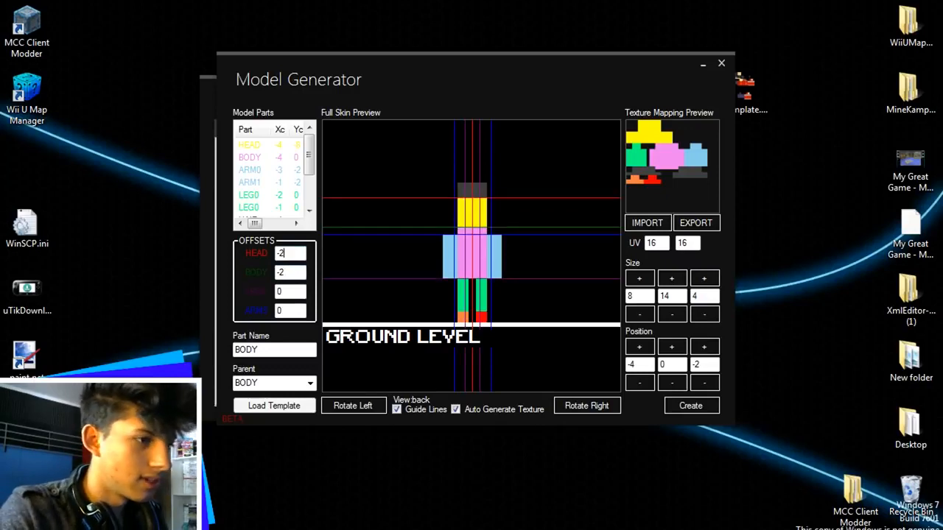
{"action": "left_click", "coordinate": [287, 291]}
{"action": "key", "text": "BackSpace"}
{"action": "type", "text": "-2"}
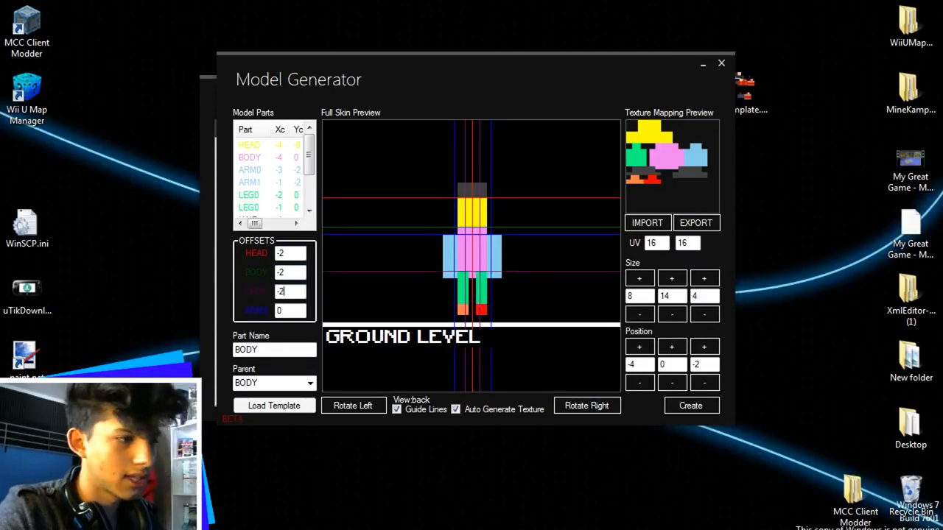
{"action": "left_click", "coordinate": [303, 312]}
{"action": "left_click", "coordinate": [294, 294]}
{"action": "key", "text": "BackSpace"}
{"action": "key", "text": "BackSpace"}
{"action": "type", "text": "0"}
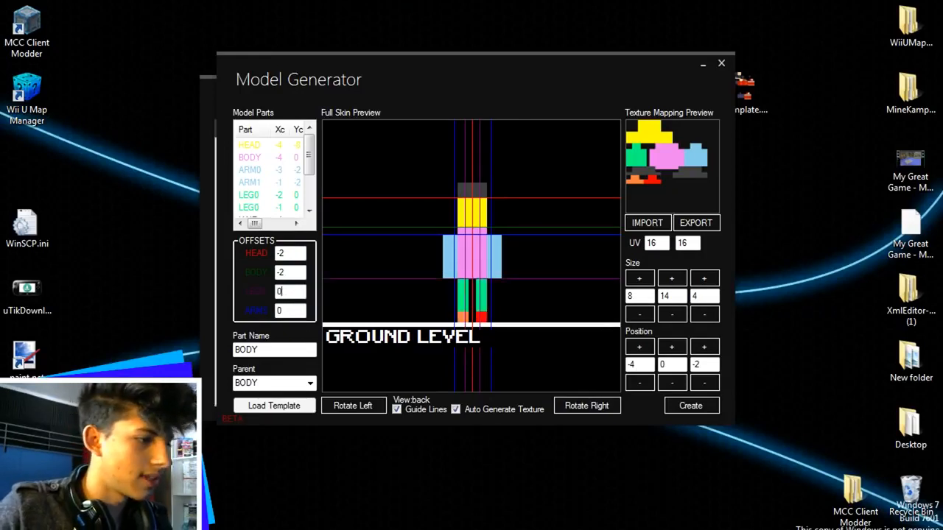
Set the arms offset to -2 so the arms line up with the raised body.
{"action": "key", "text": "BackSpace"}
{"action": "type", "text": "-2"}
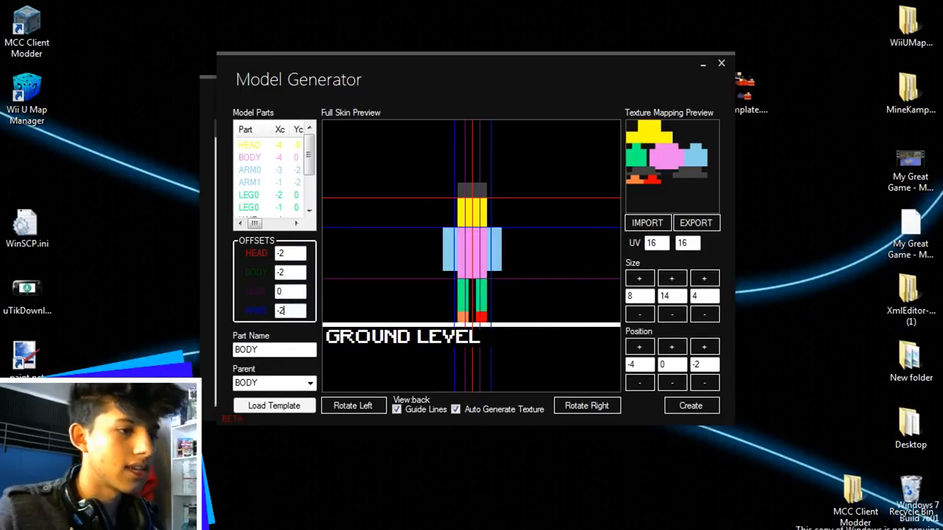
Reduce the ARM0 and ARM1 parts to a width of 3 and set ARM0's X position to -2.
{"action": "left_click", "coordinate": [249, 170]}
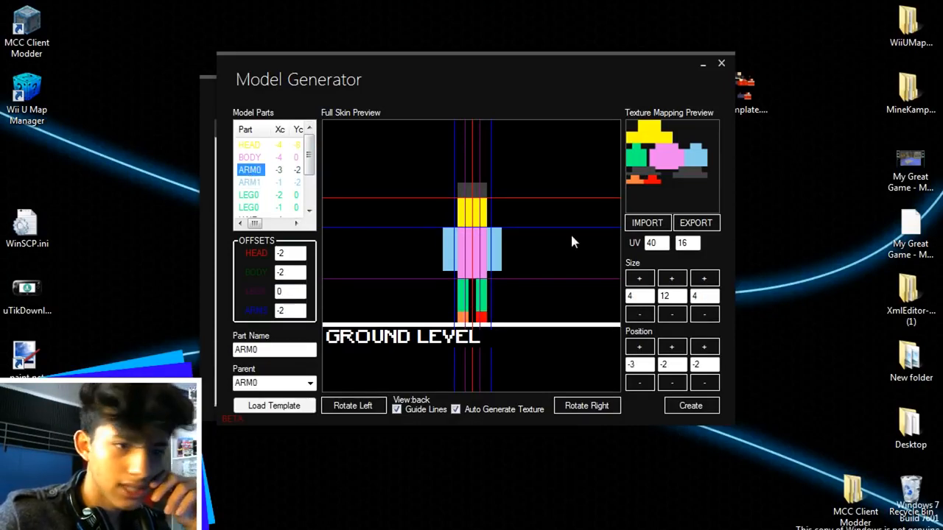
{"action": "left_click", "coordinate": [638, 319]}
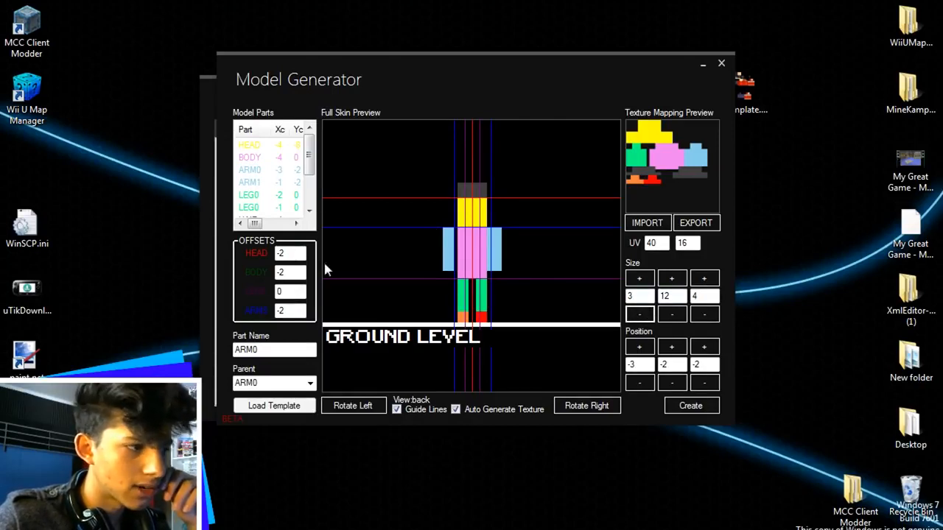
{"action": "left_click", "coordinate": [641, 383]}
{"action": "left_click", "coordinate": [250, 170]}
{"action": "left_click", "coordinate": [251, 182]}
{"action": "left_click", "coordinate": [639, 315]}
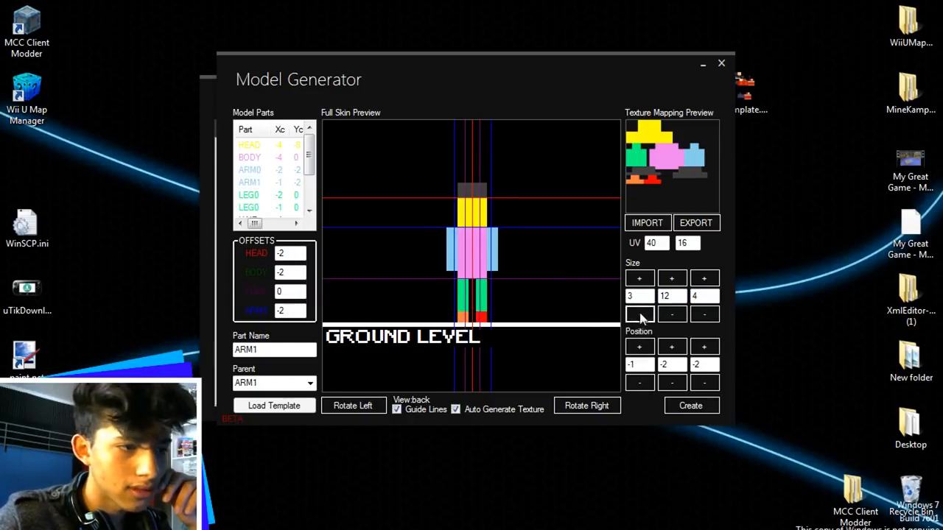
Examine the model's proportions by comparing its back and right views.
{"action": "left_click", "coordinate": [567, 411]}
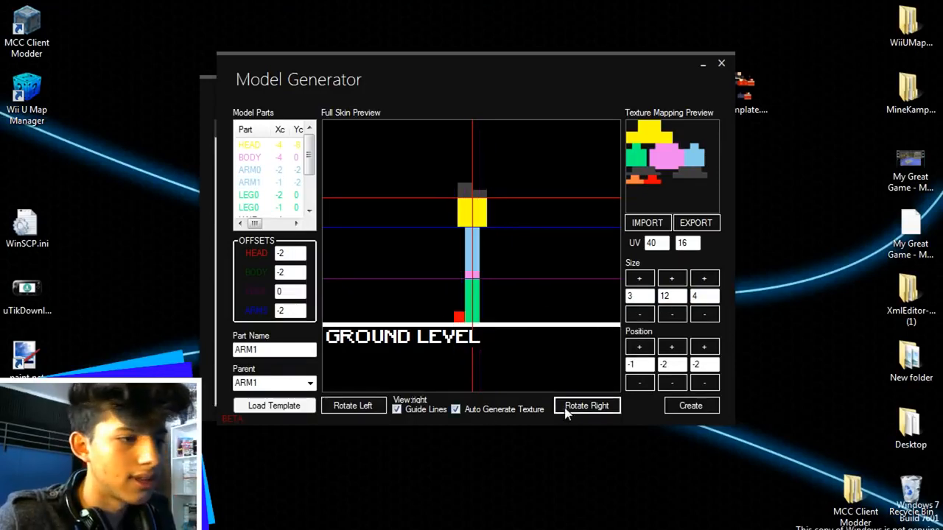
{"action": "left_click", "coordinate": [360, 410]}
{"action": "left_click", "coordinate": [595, 405]}
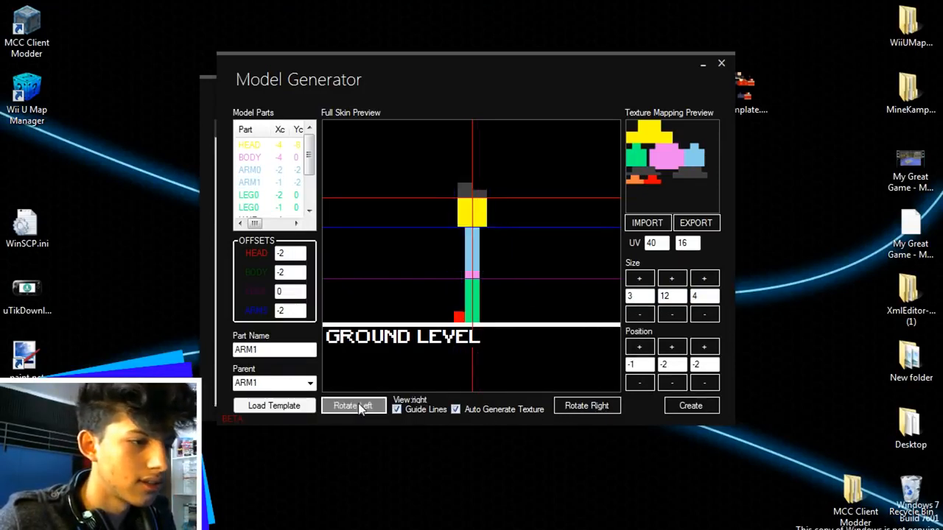
{"action": "left_click", "coordinate": [360, 406]}
{"action": "left_click", "coordinate": [565, 409]}
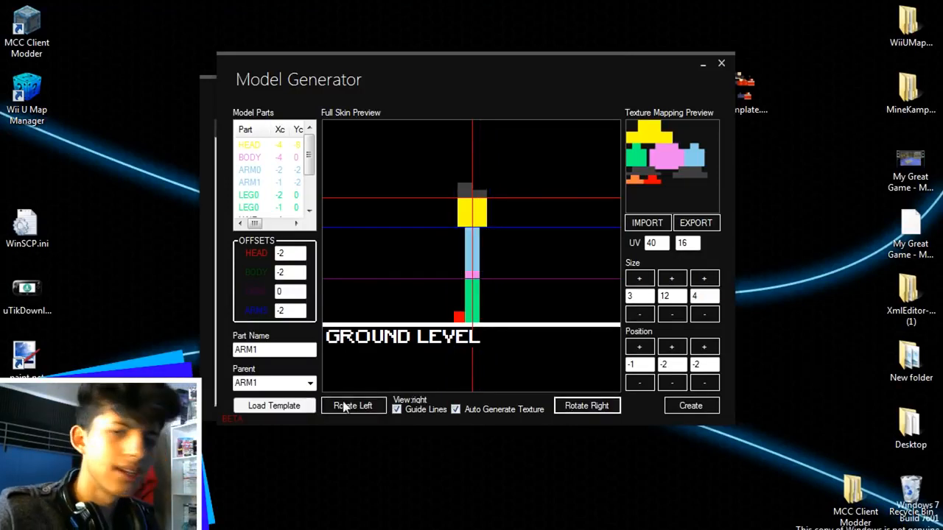
{"action": "left_click", "coordinate": [344, 407]}
{"action": "left_click", "coordinate": [573, 412]}
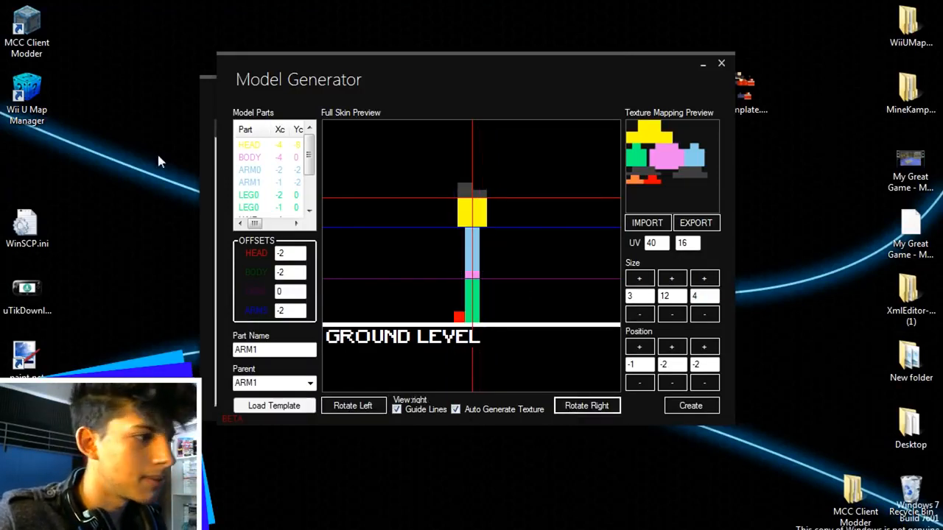
Create another model part with BODY as its parent and name it BACKPACK.
{"action": "scroll", "coordinate": [302, 199], "scroll_direction": "down", "scroll_amount": 2}
{"action": "left_click", "coordinate": [257, 212]}
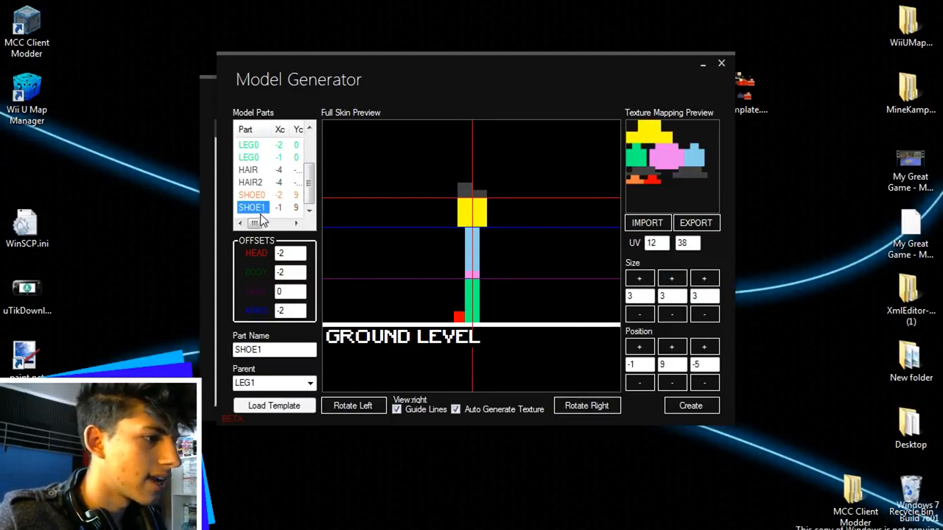
{"action": "right_click", "coordinate": [258, 212]}
{"action": "left_click", "coordinate": [264, 223]}
{"action": "left_click_drag", "start_coordinate": [304, 185], "coordinate": [305, 208]}
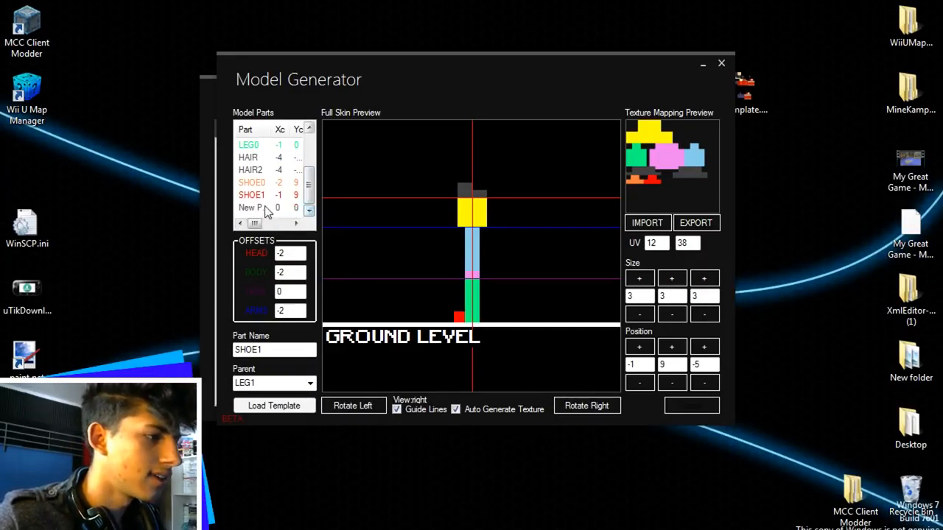
{"action": "left_click", "coordinate": [267, 208]}
{"action": "left_click", "coordinate": [309, 383]}
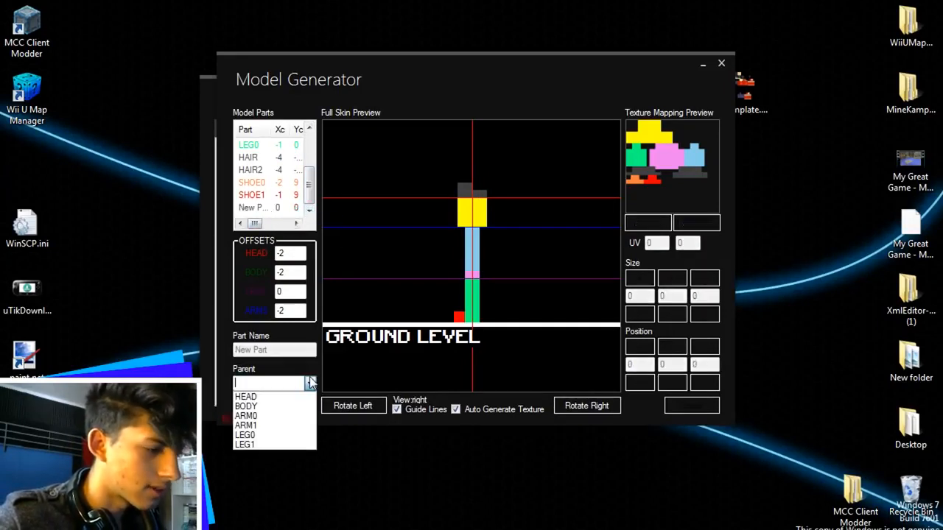
{"action": "left_click", "coordinate": [246, 406]}
{"action": "left_click_drag", "start_coordinate": [295, 350], "coordinate": [198, 358]}
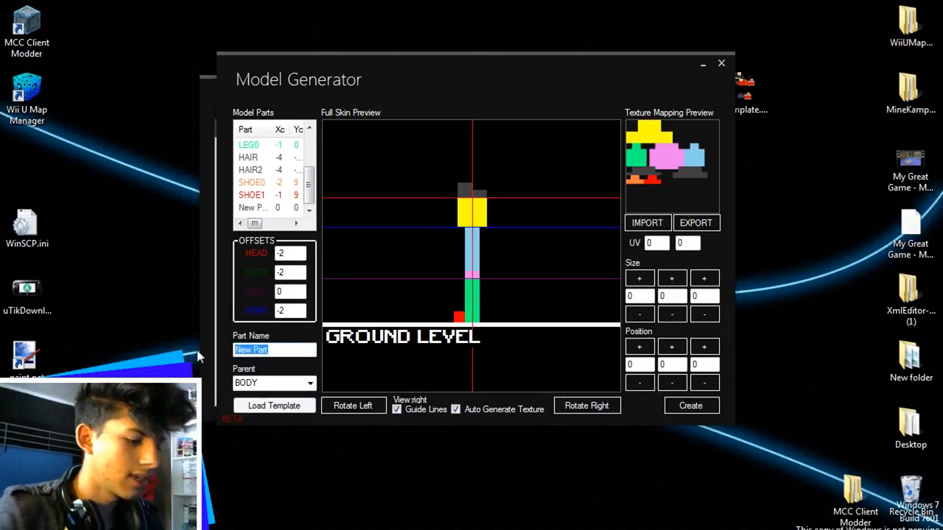
{"action": "type", "text": "BACKPACK"}
Change the BACKPACK part's colour to light grey.
{"action": "double_click", "coordinate": [249, 208]}
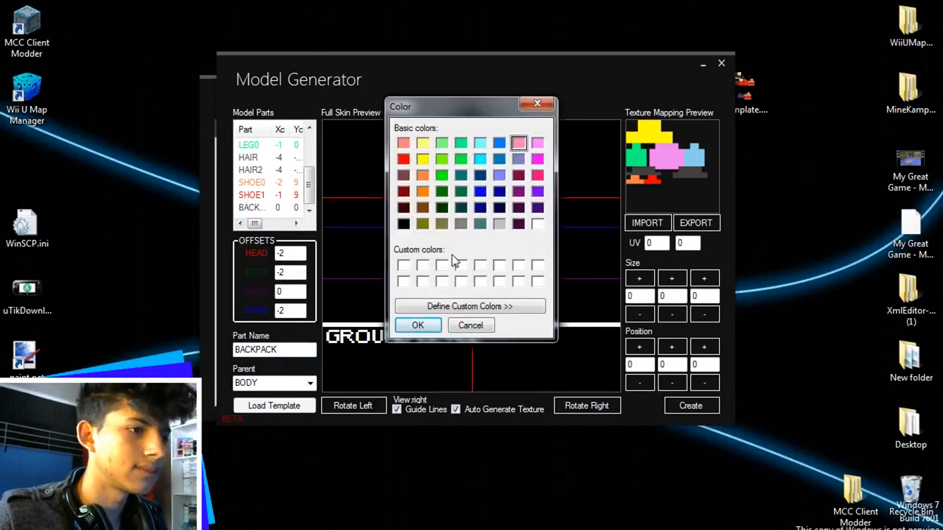
{"action": "left_click", "coordinate": [422, 159]}
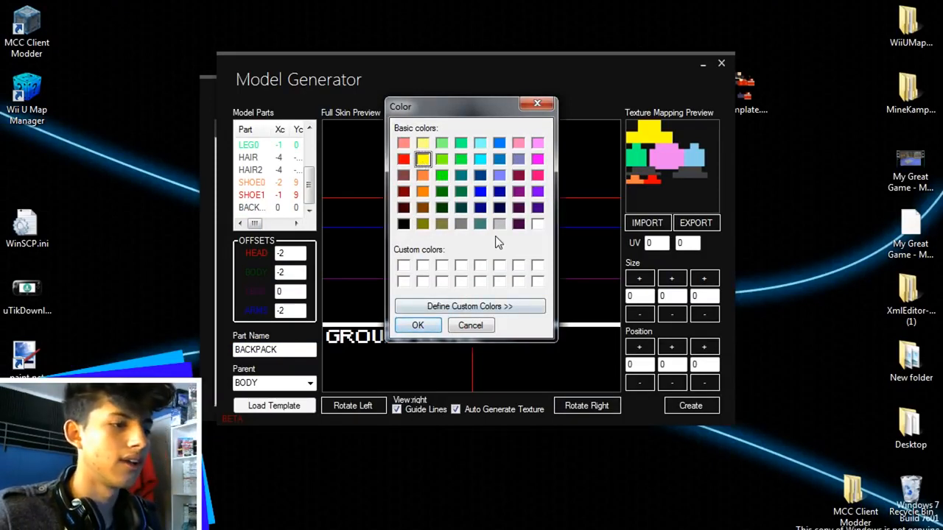
{"action": "left_click", "coordinate": [417, 327]}
Size the BACKPACK part to 6 × 5 × 4 and set its X position to -1 and Z position to 2.
{"action": "left_click", "coordinate": [672, 279]}
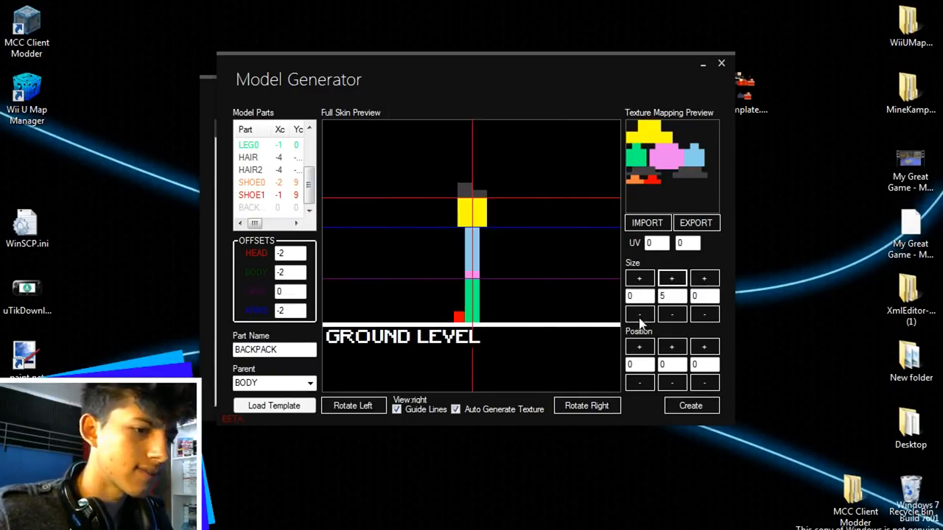
{"action": "left_click", "coordinate": [638, 279]}
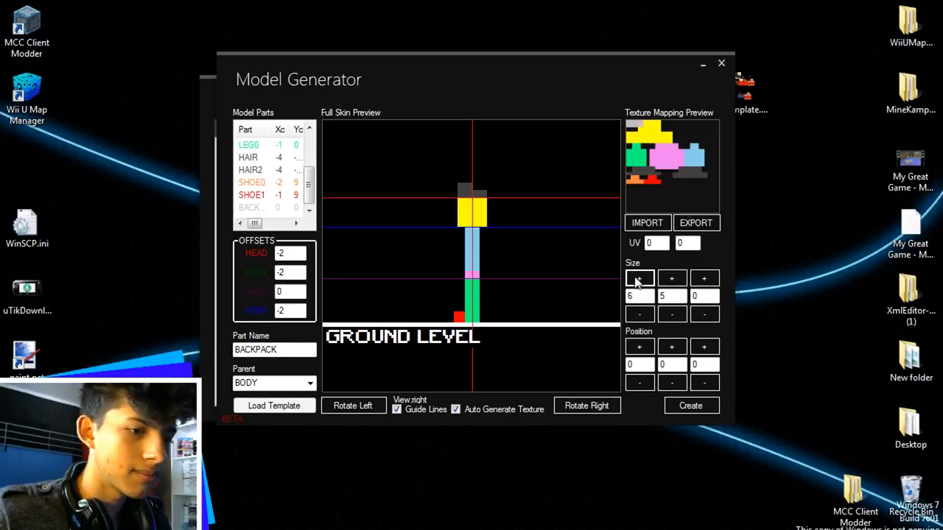
{"action": "left_click", "coordinate": [704, 280]}
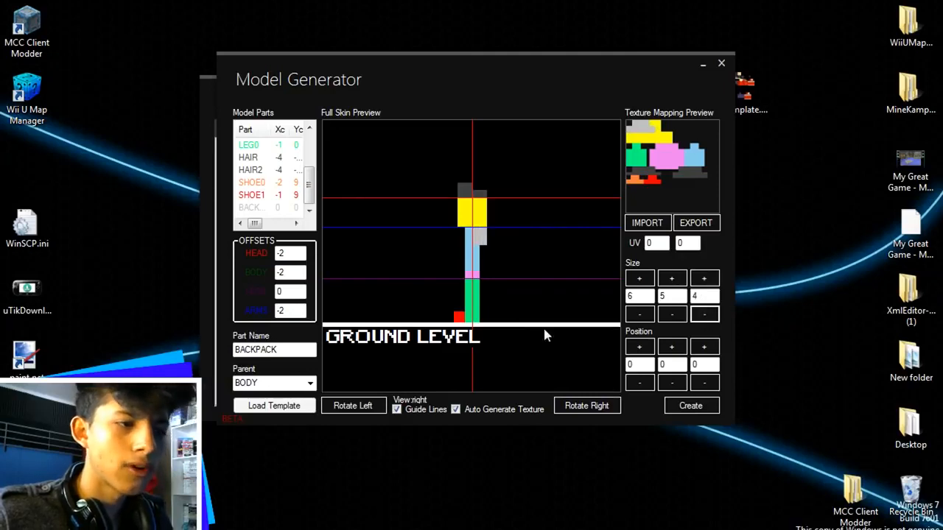
{"action": "left_click", "coordinate": [638, 382]}
{"action": "left_click", "coordinate": [704, 346]}
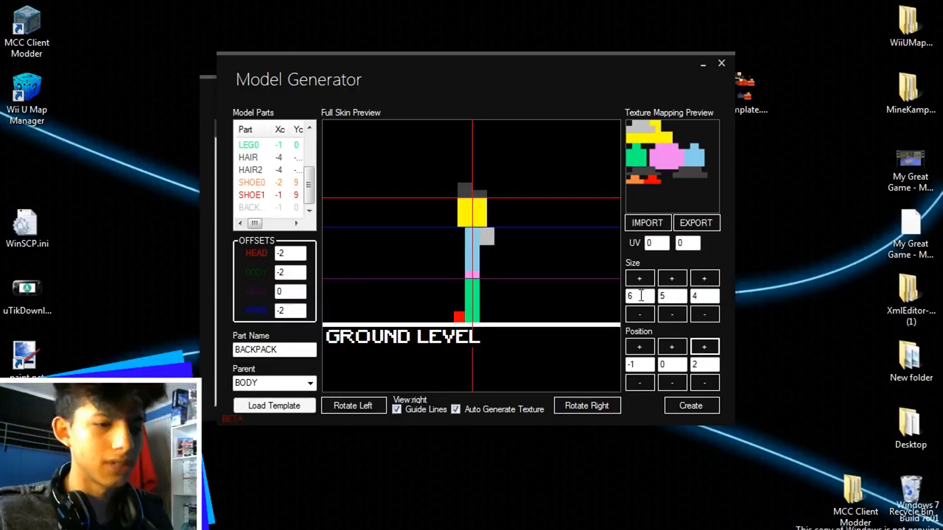
Increase the BACKPACK part's height to 10 and set its X position to -3 so it sits centred on the back.
{"action": "key", "text": "BackSpace"}
{"action": "type", "text": "100"}
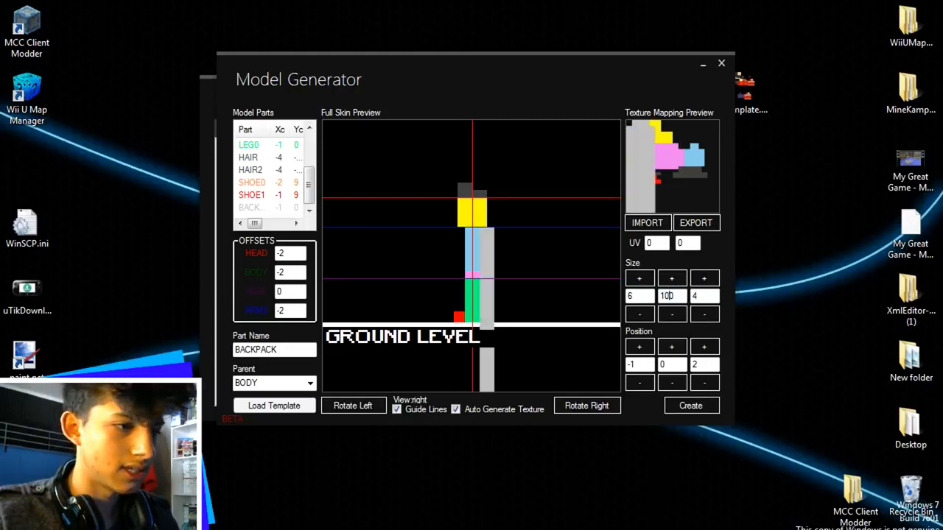
{"action": "key", "text": "BackSpace"}
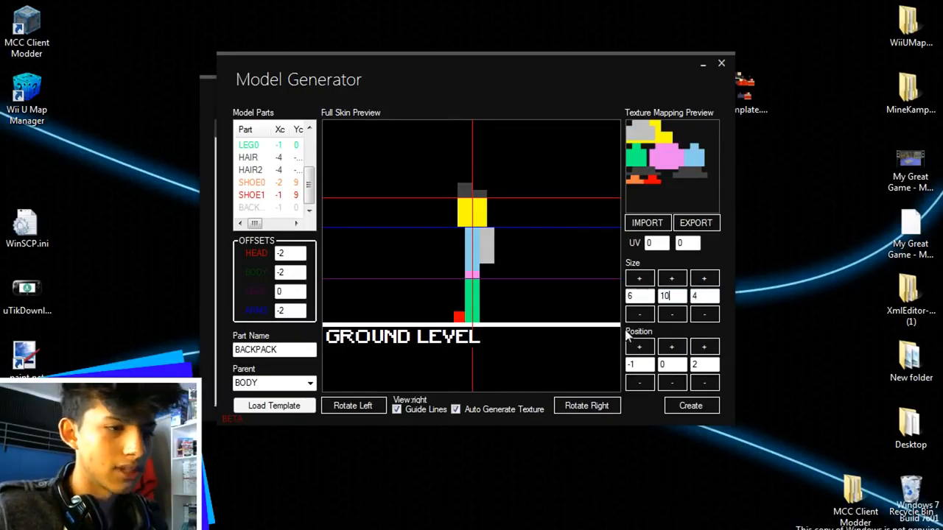
{"action": "left_click", "coordinate": [376, 407]}
{"action": "left_click", "coordinate": [640, 386]}
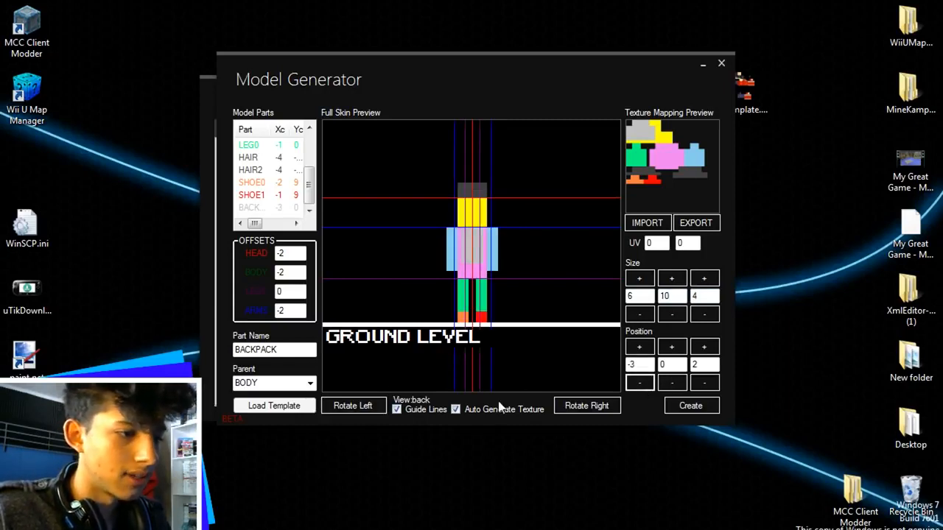
{"action": "left_click", "coordinate": [377, 408]}
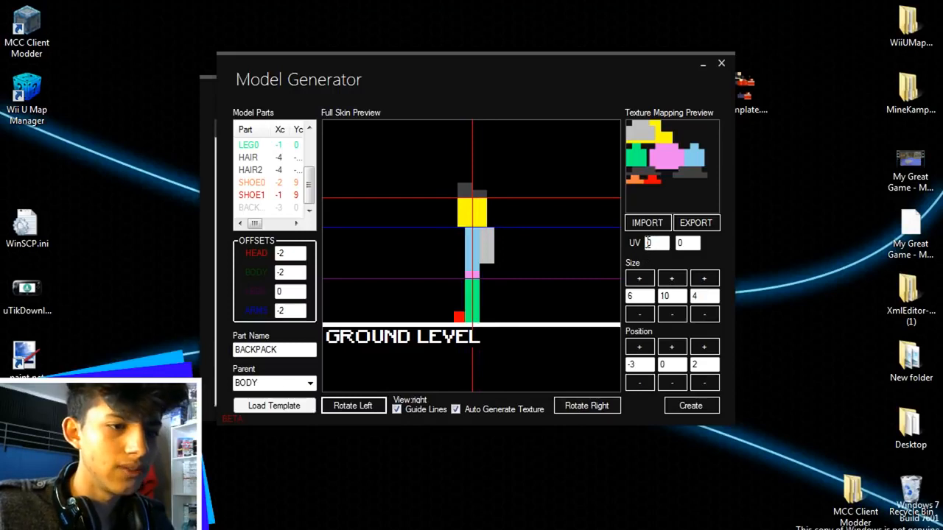
Set the BACKPACK part's UV to 32, 42 so its texture occupies a free area of the map.
{"action": "type", "text": "32"}
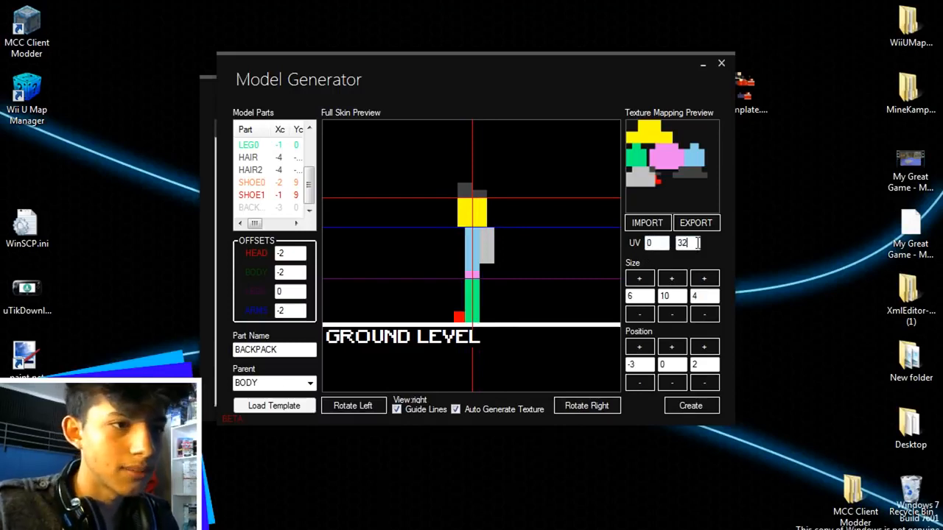
{"action": "type", "text": "32"}
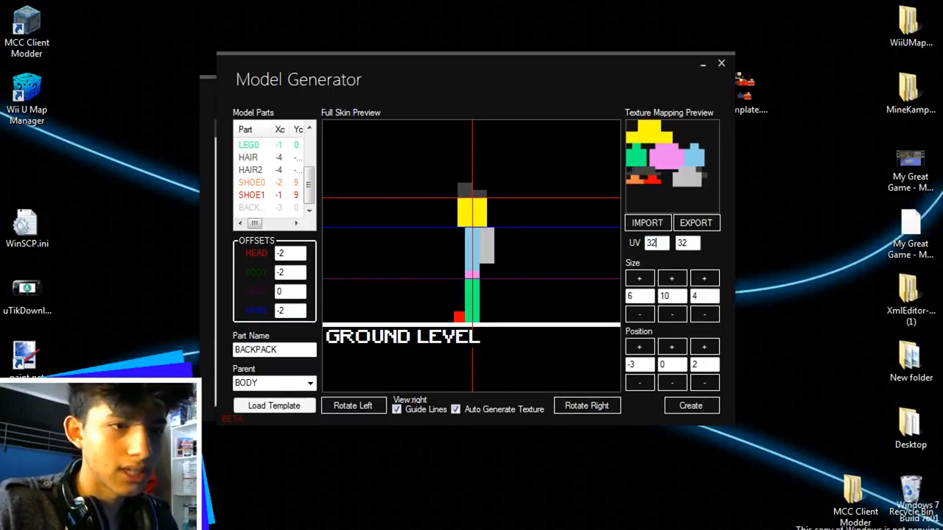
{"action": "double_click", "coordinate": [683, 244]}
{"action": "type", "text": "42"}
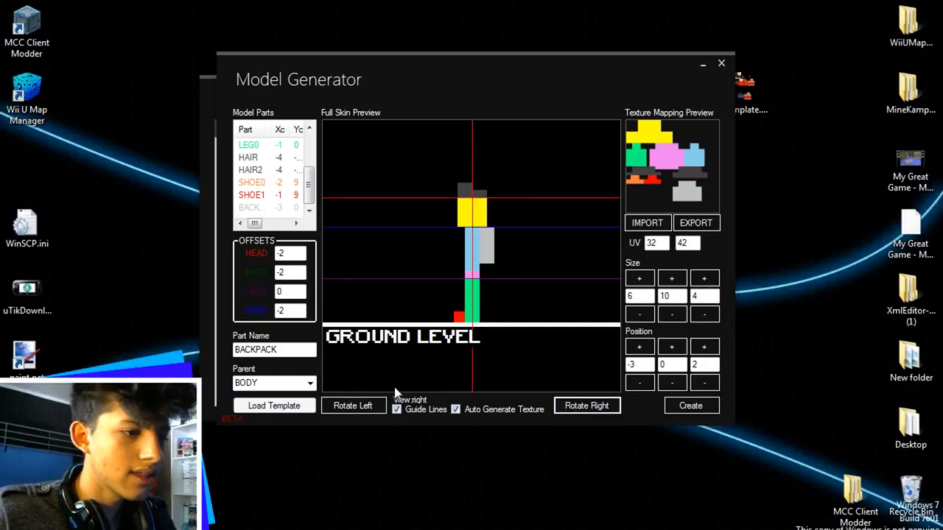
Export the texture mapping to the Desktop as ModelTemplate.
{"action": "left_click_drag", "start_coordinate": [435, 82], "coordinate": [393, 63]}
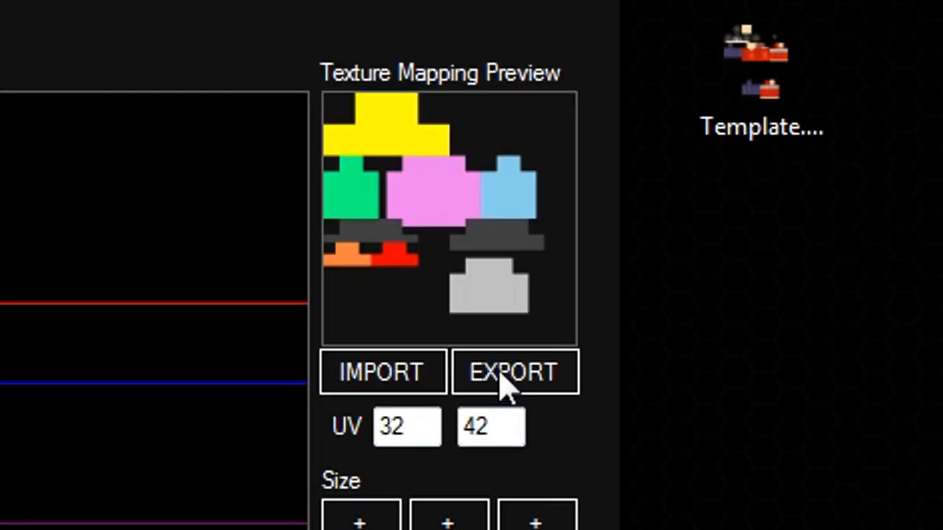
{"action": "left_click", "coordinate": [649, 202]}
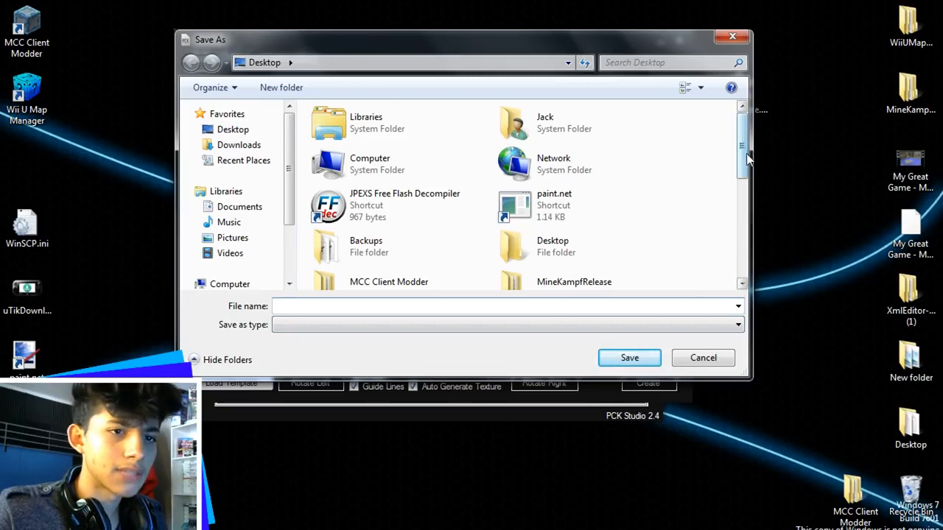
{"action": "left_click_drag", "start_coordinate": [747, 154], "coordinate": [746, 249]}
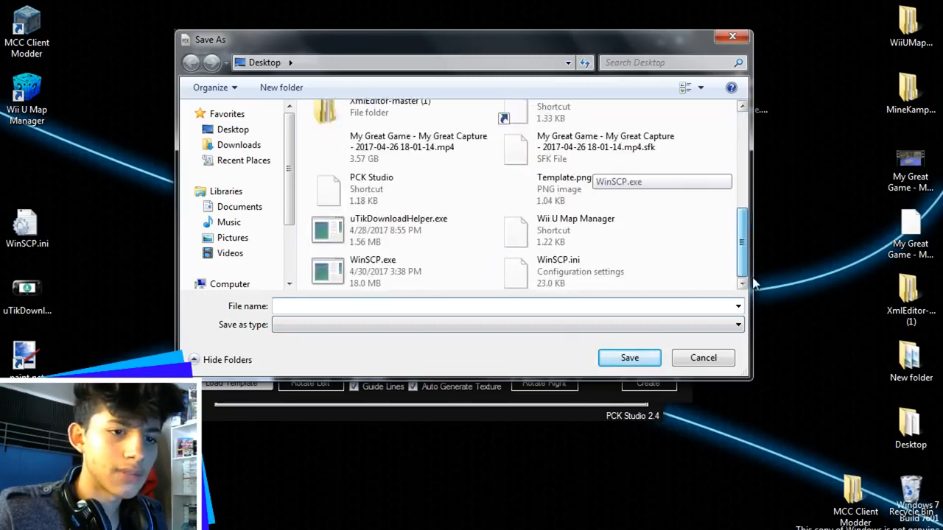
{"action": "type", "text": "M"}
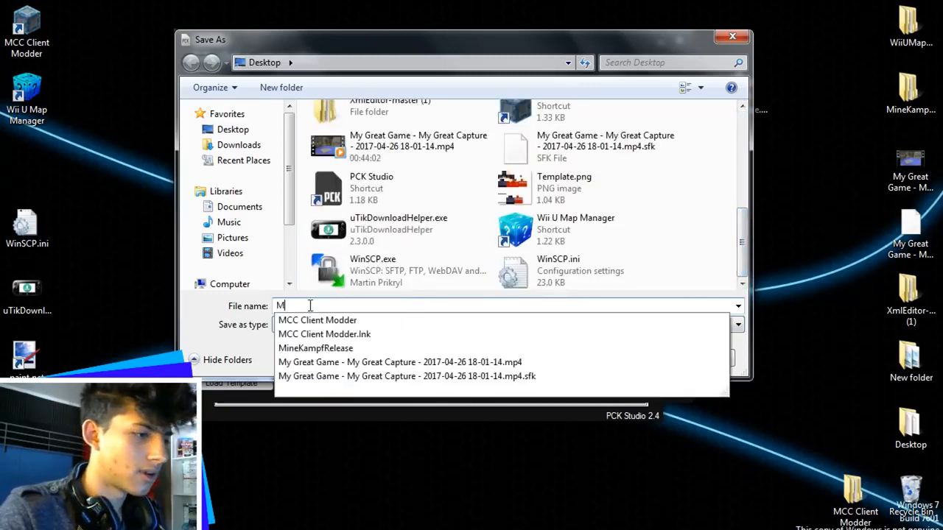
{"action": "type", "text": "odelTemplate"}
{"action": "key", "text": "Return"}
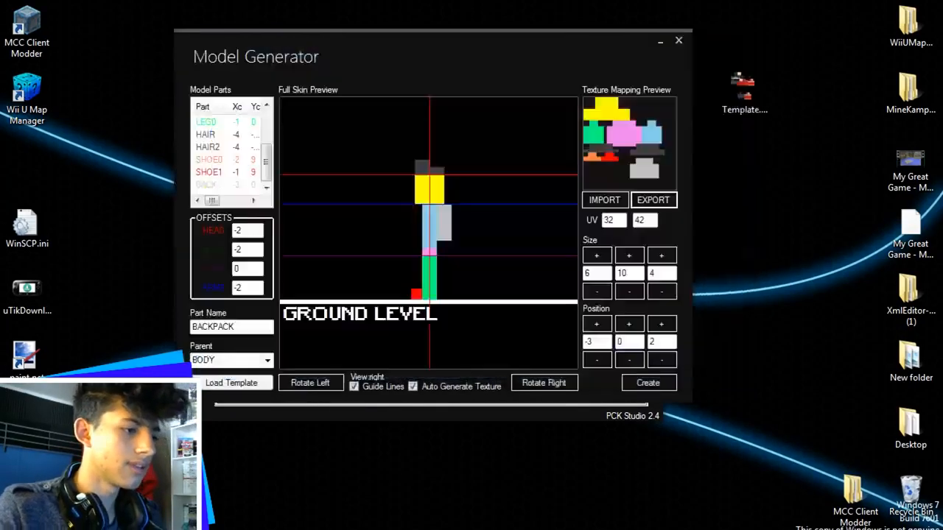
Place the exported ModelTemplate.png in a clear desktop area and open it together with Template.png in paint.net.
{"action": "left_click_drag", "start_coordinate": [27, 159], "coordinate": [351, 103]}
{"action": "left_click_drag", "start_coordinate": [308, 30], "coordinate": [375, 48]}
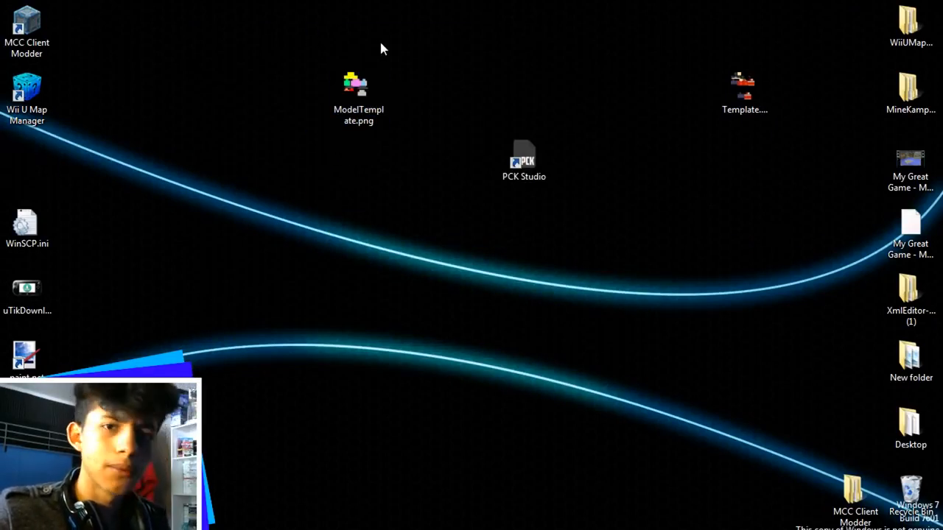
{"action": "left_click_drag", "start_coordinate": [366, 96], "coordinate": [376, 121]}
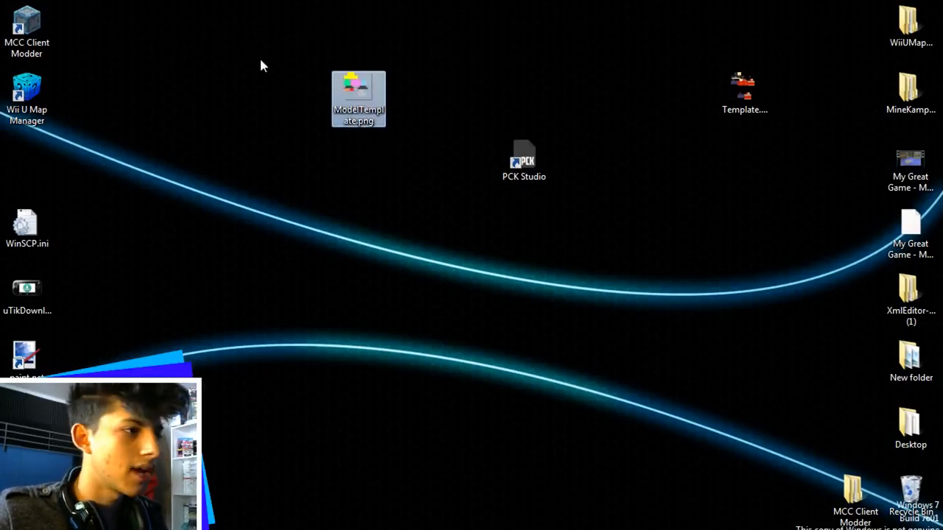
{"action": "left_click", "coordinate": [734, 94]}
{"action": "left_click", "coordinate": [383, 100]}
{"action": "right_click", "coordinate": [384, 99]}
{"action": "left_click", "coordinate": [428, 124]}
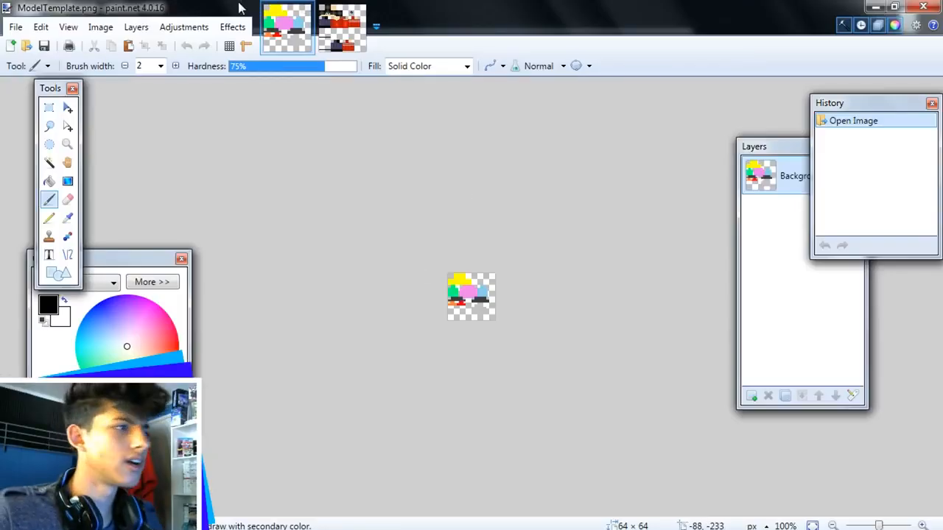
Compare ModelTemplate.png with Template.png and examine the coloured part regions of ModelTemplate.png at 800% zoom.
{"action": "left_click", "coordinate": [336, 26]}
{"action": "left_click", "coordinate": [298, 27]}
{"action": "left_click", "coordinate": [336, 26]}
{"action": "left_click", "coordinate": [298, 27]}
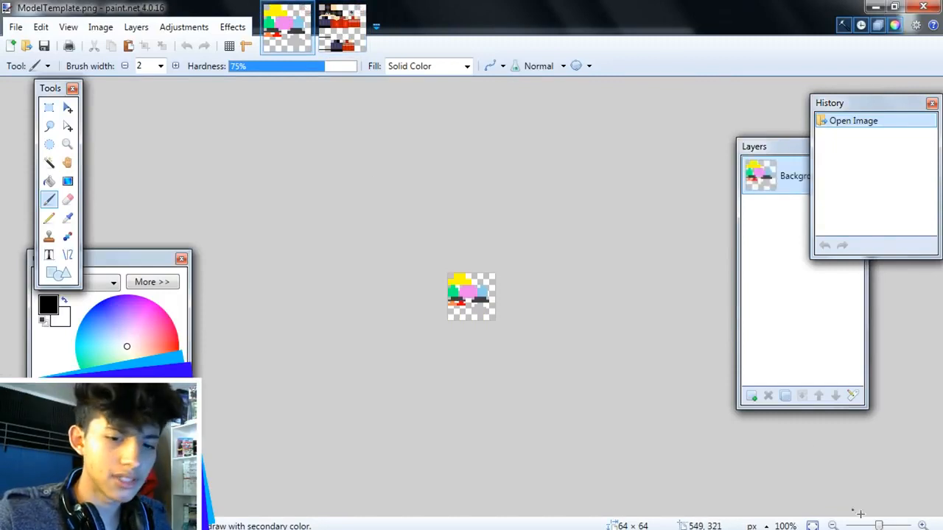
{"action": "left_click", "coordinate": [924, 526]}
{"action": "left_click", "coordinate": [923, 525]}
{"action": "left_click", "coordinate": [923, 526]}
{"action": "left_click", "coordinate": [923, 526]}
{"action": "left_click", "coordinate": [923, 525]}
{"action": "left_click", "coordinate": [923, 525]}
{"action": "left_click", "coordinate": [923, 526]}
{"action": "left_click", "coordinate": [923, 525]}
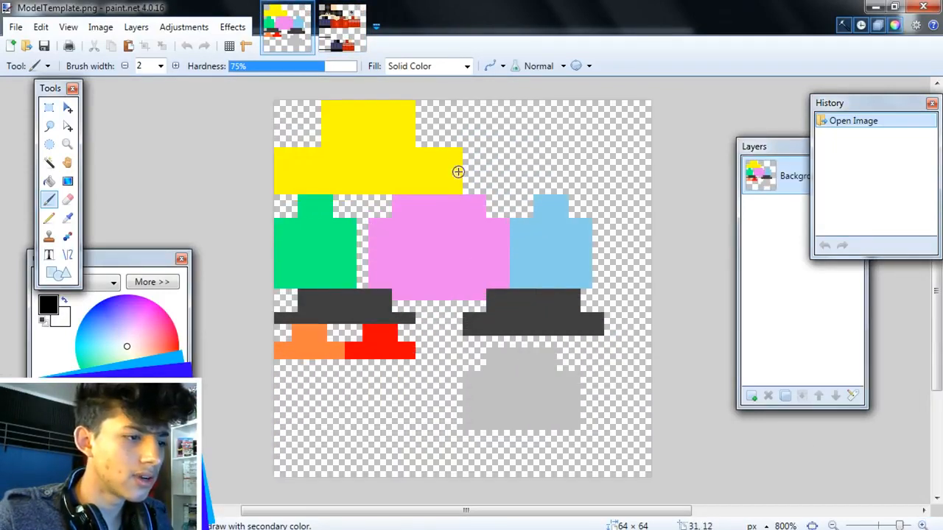
{"action": "left_click_drag", "start_coordinate": [788, 151], "coordinate": [753, 116]}
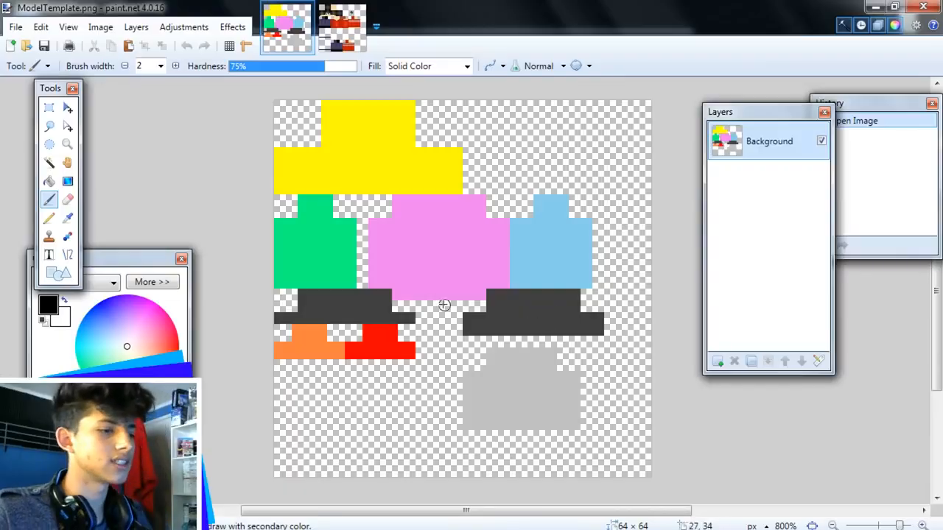
Switch to the Template.png skin image and activate the Magic Wand tool for selecting areas of the skin.
{"action": "left_click", "coordinate": [341, 27]}
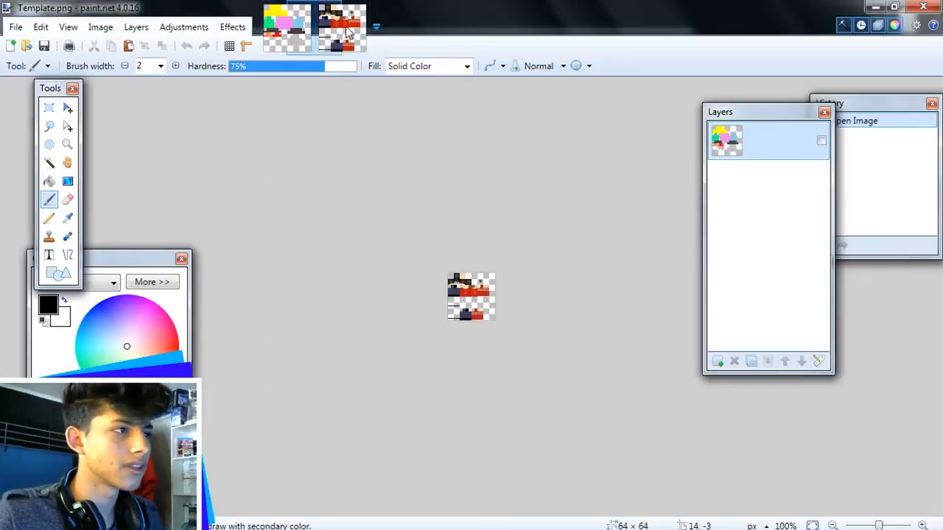
{"action": "scroll", "coordinate": [469, 285], "scroll_direction": "up", "scroll_amount": 8}
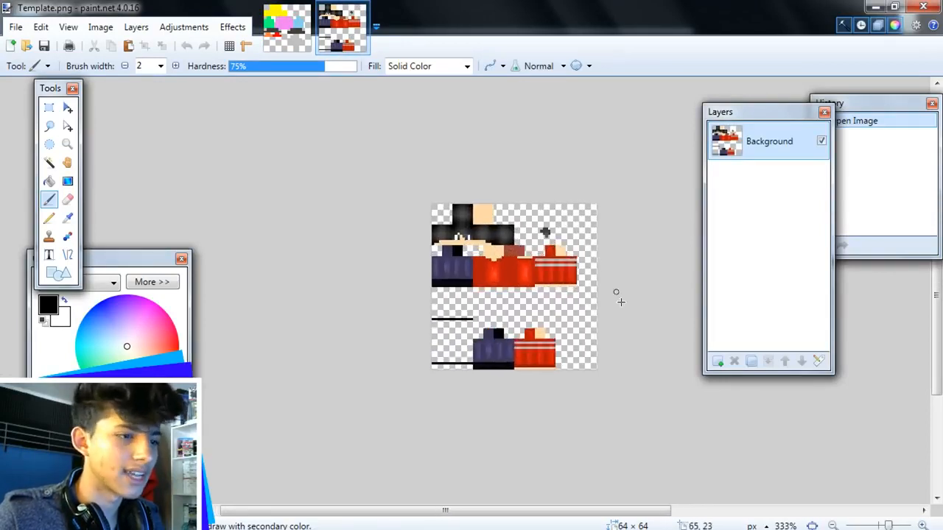
{"action": "left_click_drag", "start_coordinate": [457, 510], "coordinate": [472, 512]}
{"action": "key", "text": "s"}
{"action": "left_click", "coordinate": [49, 162]}
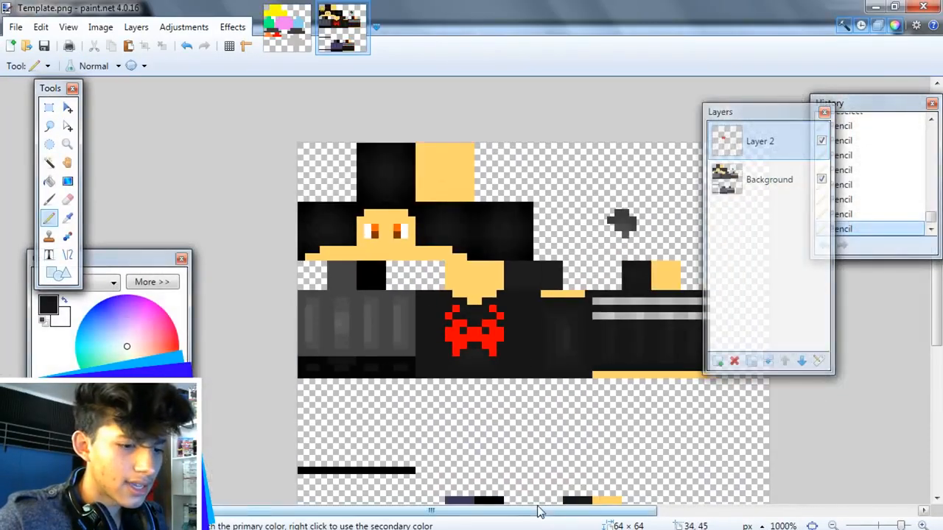
Merge Layer 2 of Template.png down into the Background layer and activate the Rectangle Select tool.
{"action": "left_click_drag", "start_coordinate": [537, 510], "coordinate": [565, 512]}
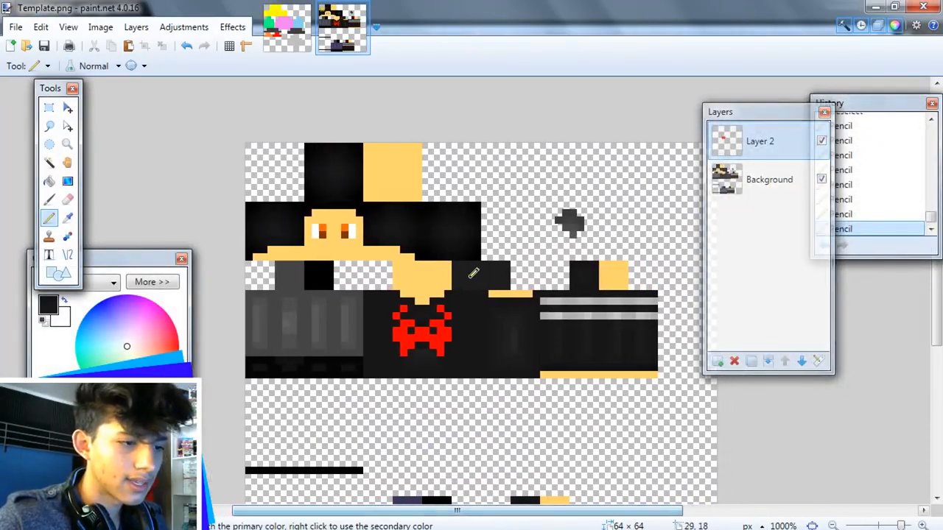
{"action": "scroll", "coordinate": [477, 272], "scroll_direction": "up", "scroll_amount": 1}
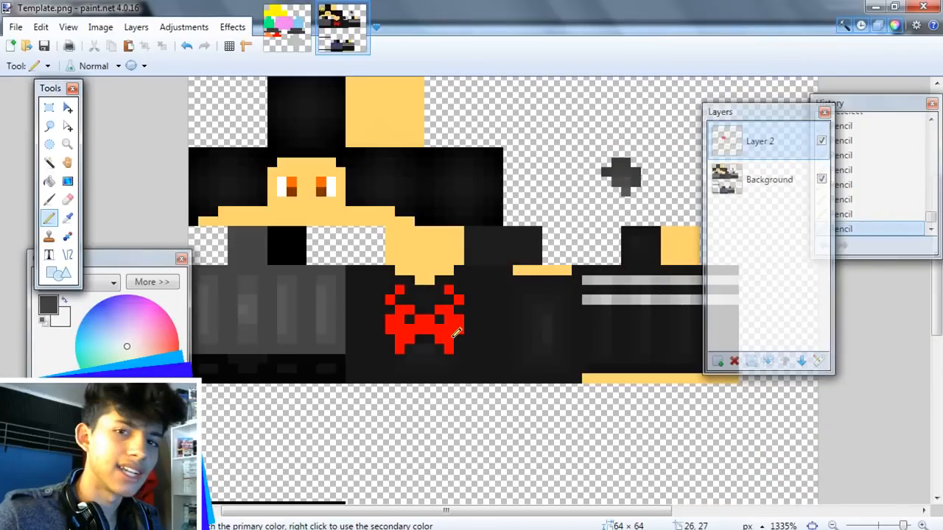
{"action": "scroll", "coordinate": [440, 193], "scroll_direction": "up", "scroll_amount": 2}
{"action": "key", "text": "s"}
{"action": "scroll", "coordinate": [485, 283], "scroll_direction": "down", "scroll_amount": 2}
{"action": "scroll", "coordinate": [472, 295], "scroll_direction": "up", "scroll_amount": 2}
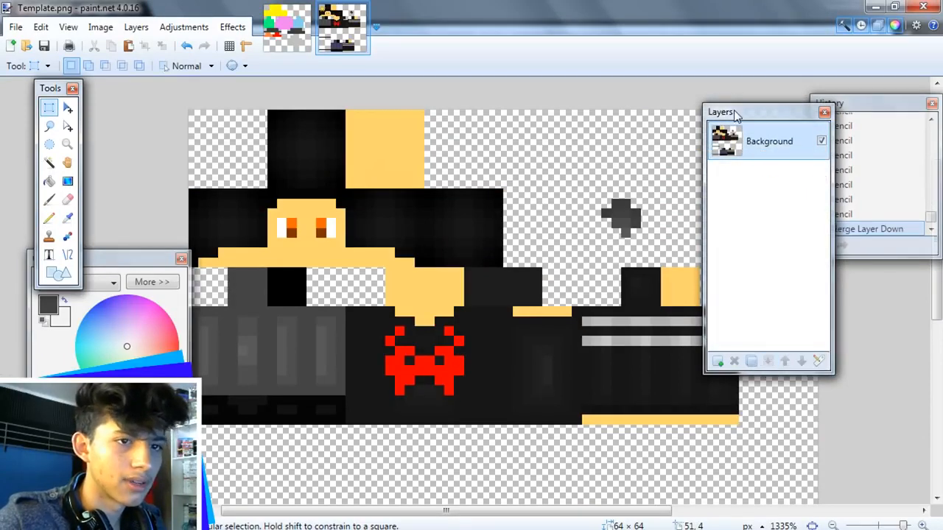
Copy the body texture from Template.png and paste it over the pink body region of ModelTemplate.png.
{"action": "left_click_drag", "start_coordinate": [736, 112], "coordinate": [903, 119]}
{"action": "left_click_drag", "start_coordinate": [345, 267], "coordinate": [582, 426]}
{"action": "left_click", "coordinate": [292, 47]}
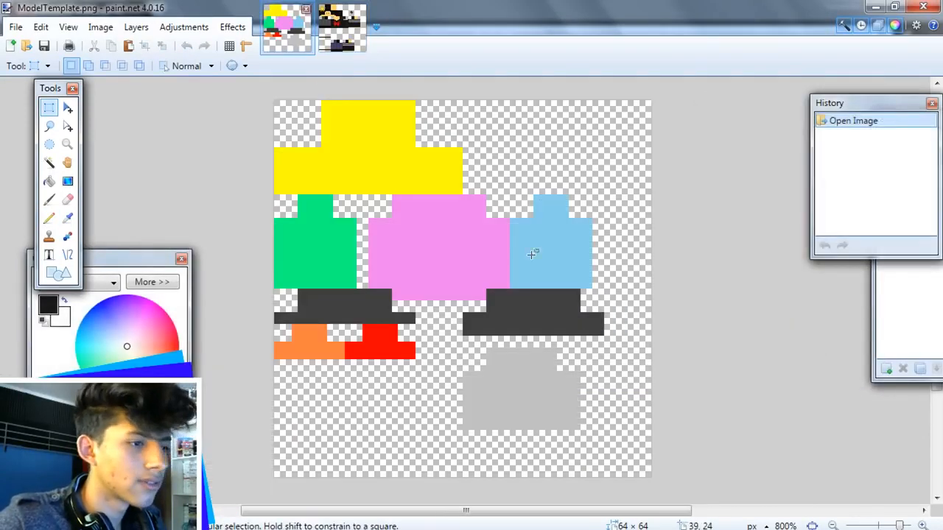
{"action": "left_click_drag", "start_coordinate": [914, 120], "coordinate": [717, 145]}
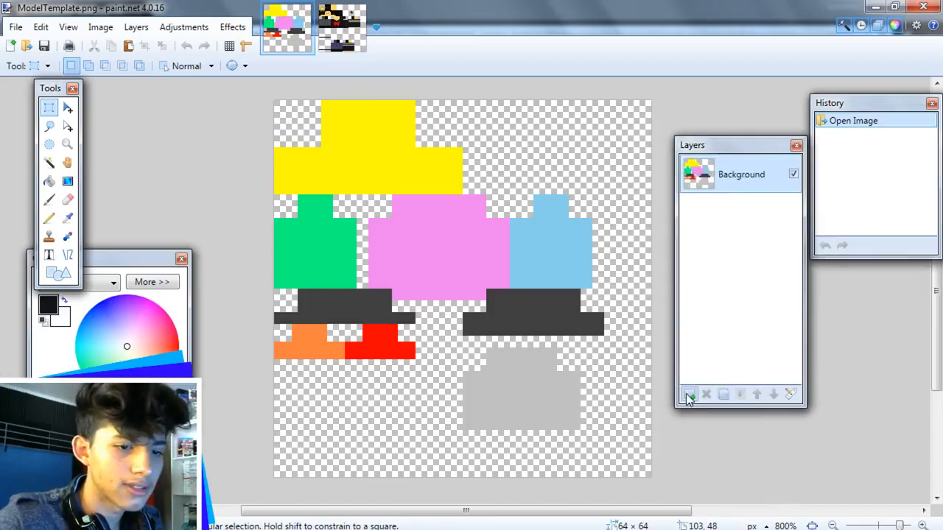
{"action": "key", "text": "ctrl+v"}
{"action": "mouse_move", "coordinate": [479, 263]}
{"action": "left_mouse_down"}
{"action": "mouse_move", "coordinate": [516, 280]}
{"action": "mouse_move", "coordinate": [480, 265]}
{"action": "left_mouse_up"}
{"action": "scroll", "coordinate": [434, 306], "scroll_direction": "up", "scroll_amount": 5}
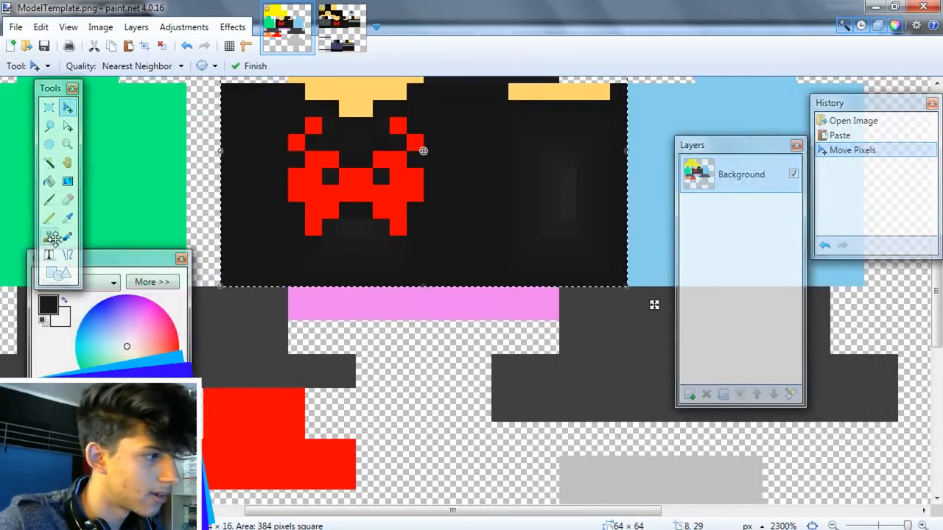
Duplicate the bottom rows of the pasted body texture and position the copy over the remaining pink strip.
{"action": "left_click", "coordinate": [67, 217]}
{"action": "left_click", "coordinate": [49, 107]}
{"action": "left_click_drag", "start_coordinate": [228, 257], "coordinate": [617, 280]}
{"action": "key", "text": "ctrl+v"}
{"action": "left_click_drag", "start_coordinate": [524, 273], "coordinate": [528, 302]}
{"action": "left_click_drag", "start_coordinate": [427, 288], "coordinate": [425, 269]}
Copy the head texture from Template.png and paste it over the yellow head region of ModelTemplate.png.
{"action": "left_click", "coordinate": [342, 28]}
{"action": "left_click_drag", "start_coordinate": [190, 112], "coordinate": [497, 259]}
{"action": "key", "text": "ctrl+c"}
{"action": "left_click", "coordinate": [284, 21]}
{"action": "key", "text": "ctrl+v"}
{"action": "left_click_drag", "start_coordinate": [403, 143], "coordinate": [406, 143]}
Copy the arm texture from Template.png and paste it over the light blue arm region of ModelTemplate.png.
{"action": "left_click", "coordinate": [342, 28]}
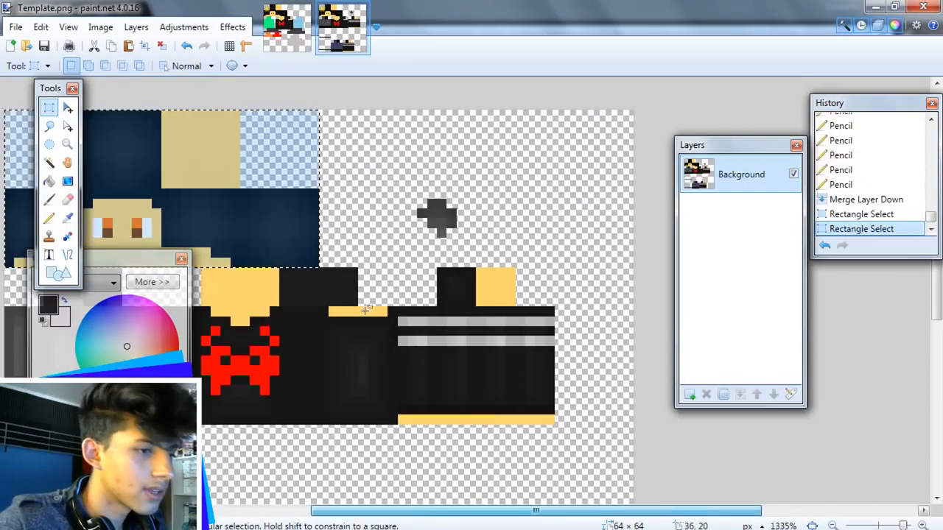
{"action": "left_click", "coordinate": [372, 295]}
{"action": "left_click_drag", "start_coordinate": [405, 270], "coordinate": [556, 427]}
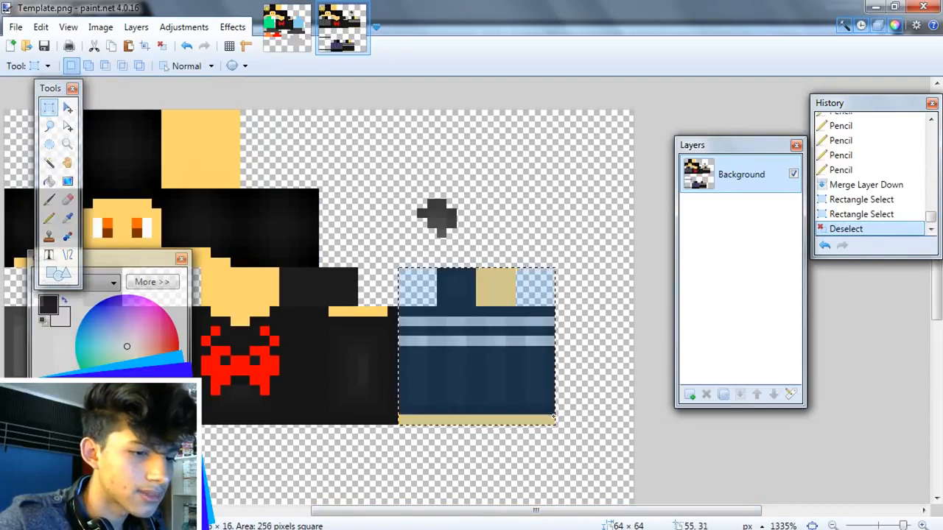
{"action": "key", "text": "ctrl+c"}
{"action": "left_click", "coordinate": [284, 28]}
{"action": "key", "text": "ctrl+v"}
{"action": "left_click_drag", "start_coordinate": [600, 218], "coordinate": [567, 147]}
{"action": "left_click_drag", "start_coordinate": [518, 511], "coordinate": [567, 513]}
{"action": "scroll", "coordinate": [447, 315], "scroll_direction": "up", "scroll_amount": 2}
{"action": "scroll", "coordinate": [515, 409], "scroll_direction": "up", "scroll_amount": 3}
{"action": "scroll", "coordinate": [478, 381], "scroll_direction": "down", "scroll_amount": 3}
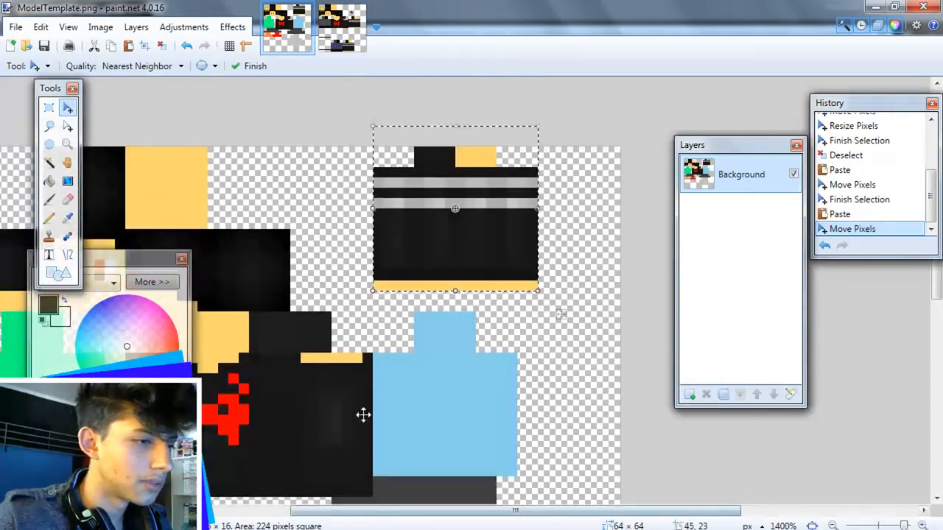
{"action": "key", "text": "s"}
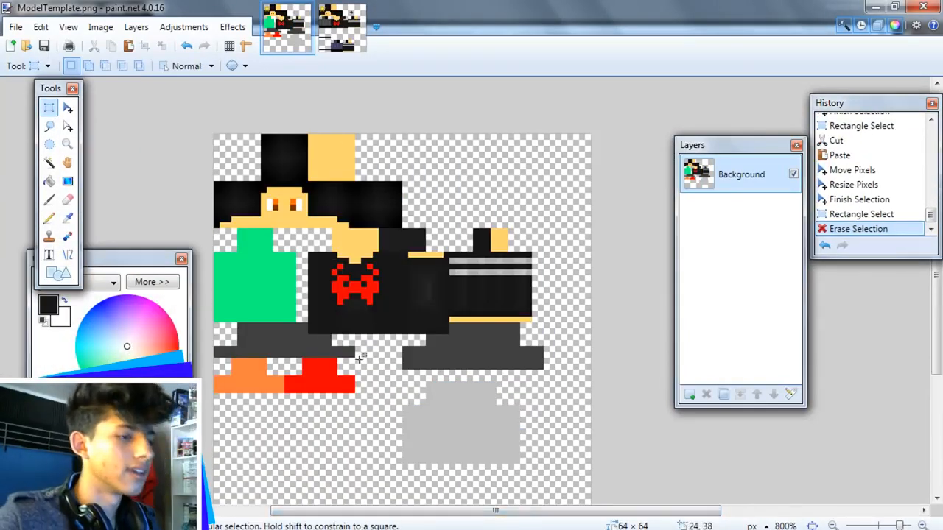
Copy the grey leg texture from Template.png and paste it over the green leg region of ModelTemplate.png.
{"action": "left_click", "coordinate": [339, 28]}
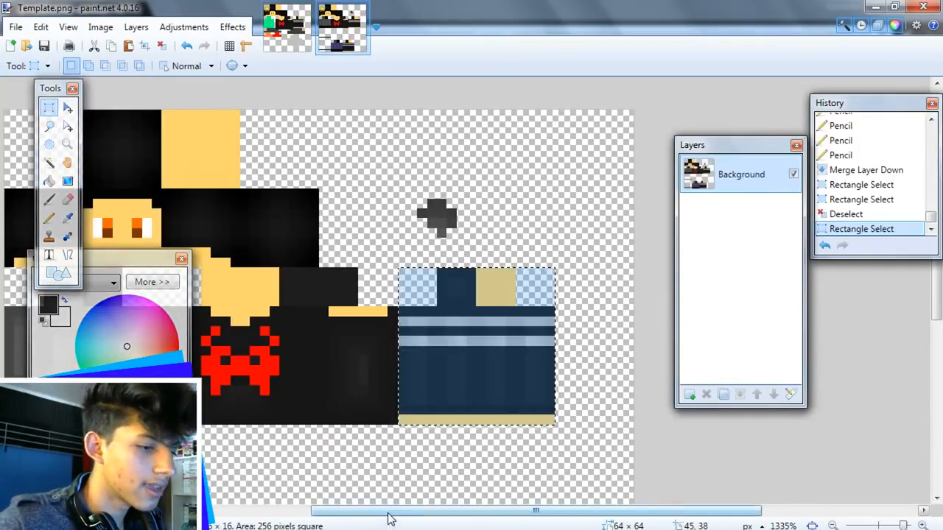
{"action": "left_click_drag", "start_coordinate": [395, 513], "coordinate": [305, 503]}
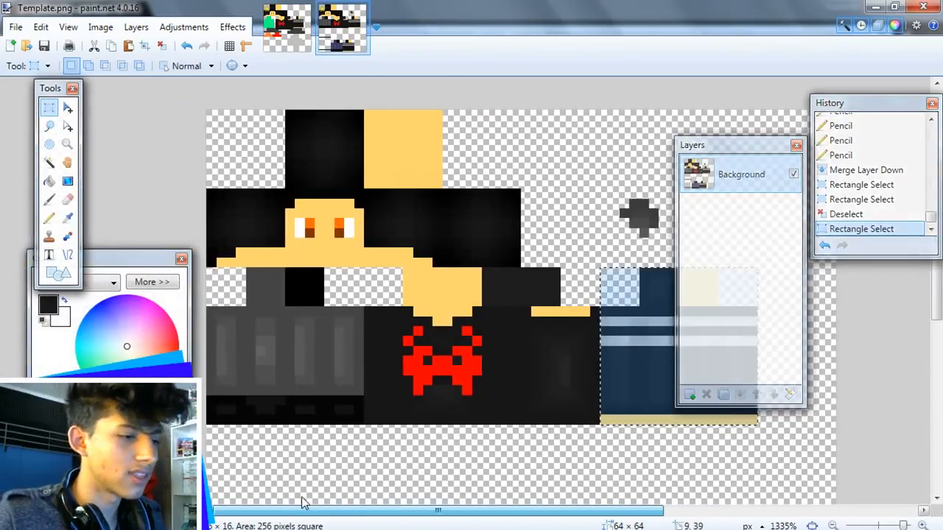
{"action": "scroll", "coordinate": [226, 263], "scroll_direction": "down", "scroll_amount": 1}
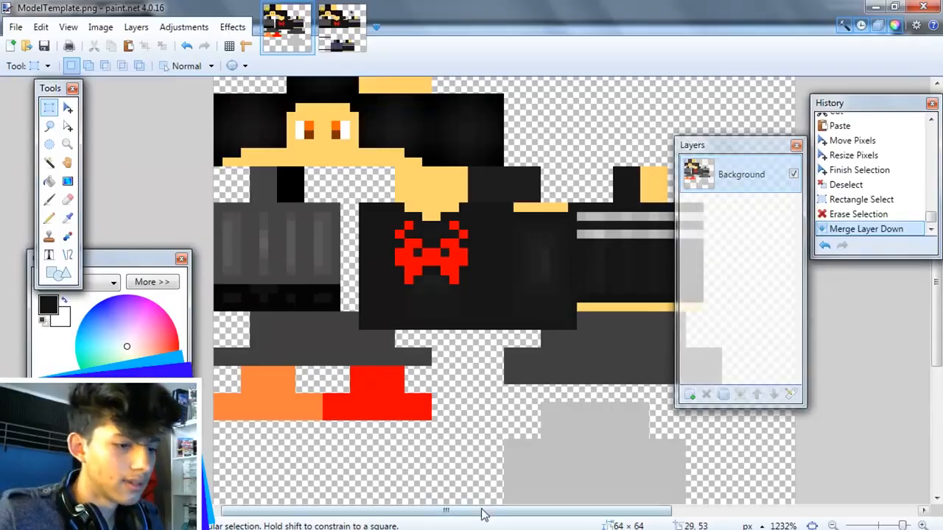
Copy the black hair texture from the top of the head and paste resized copies over the dark grey hair regions.
{"action": "left_click_drag", "start_coordinate": [482, 512], "coordinate": [512, 513]}
{"action": "scroll", "coordinate": [436, 276], "scroll_direction": "up", "scroll_amount": 1}
{"action": "scroll", "coordinate": [436, 275], "scroll_direction": "down", "scroll_amount": 4}
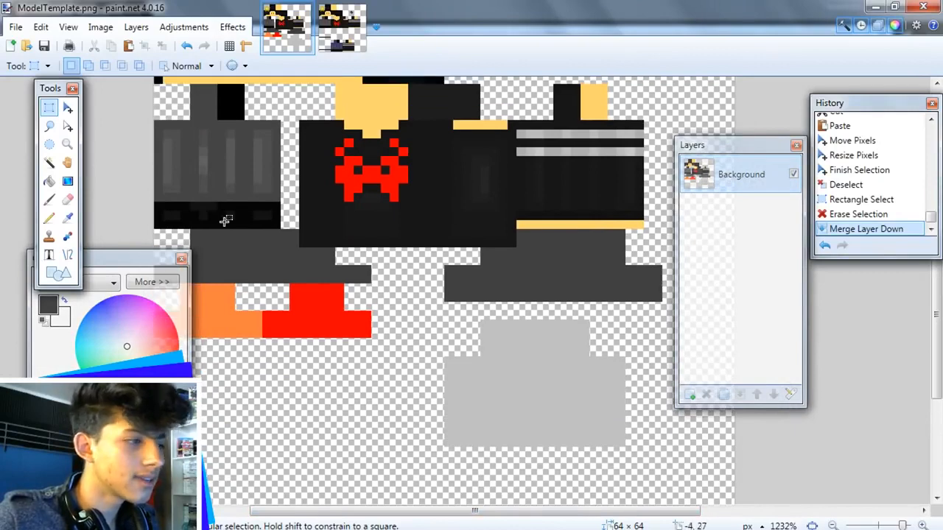
{"action": "scroll", "coordinate": [225, 230], "scroll_direction": "up", "scroll_amount": 3}
{"action": "scroll", "coordinate": [225, 230], "scroll_direction": "up", "scroll_amount": 2}
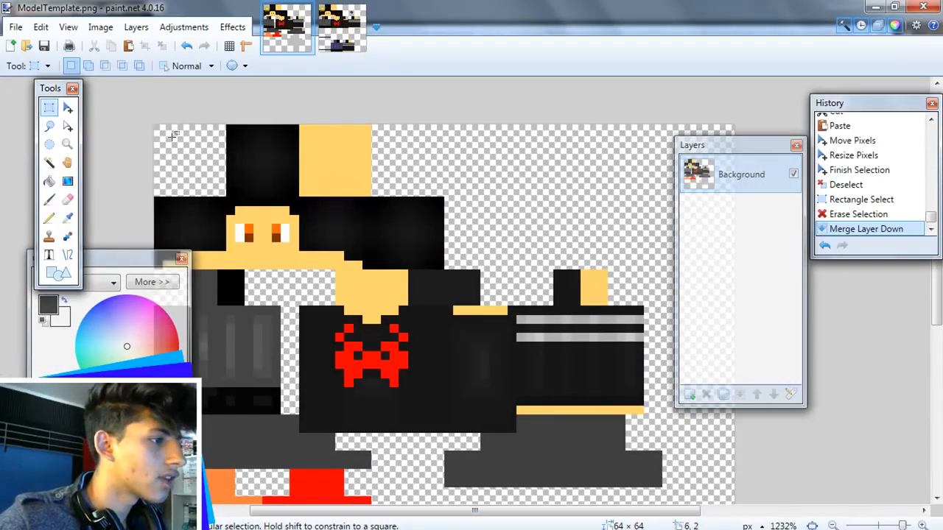
{"action": "left_click_drag", "start_coordinate": [227, 126], "coordinate": [283, 190]}
{"action": "left_click", "coordinate": [227, 120]}
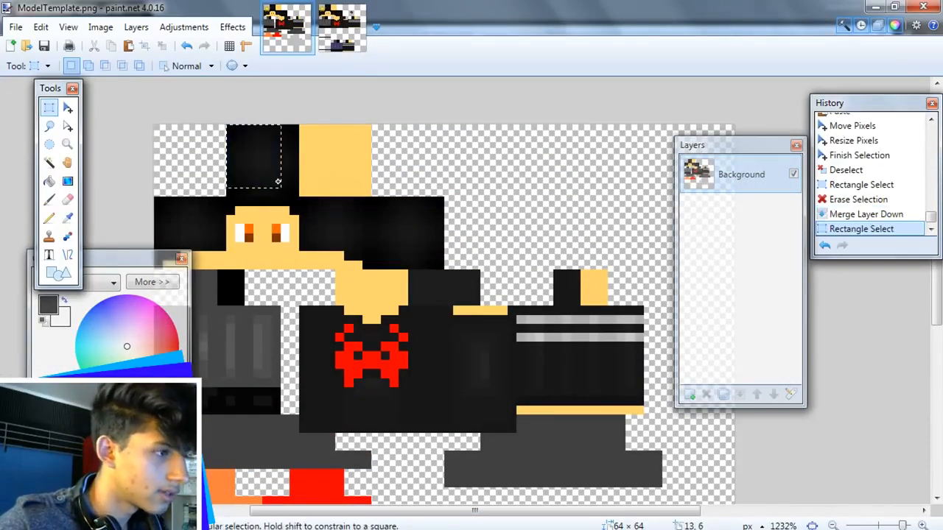
{"action": "left_click_drag", "start_coordinate": [226, 123], "coordinate": [290, 185]}
{"action": "key", "text": "ctrl+c"}
{"action": "key", "text": "ctrl+v"}
{"action": "left_click_drag", "start_coordinate": [303, 202], "coordinate": [227, 218]}
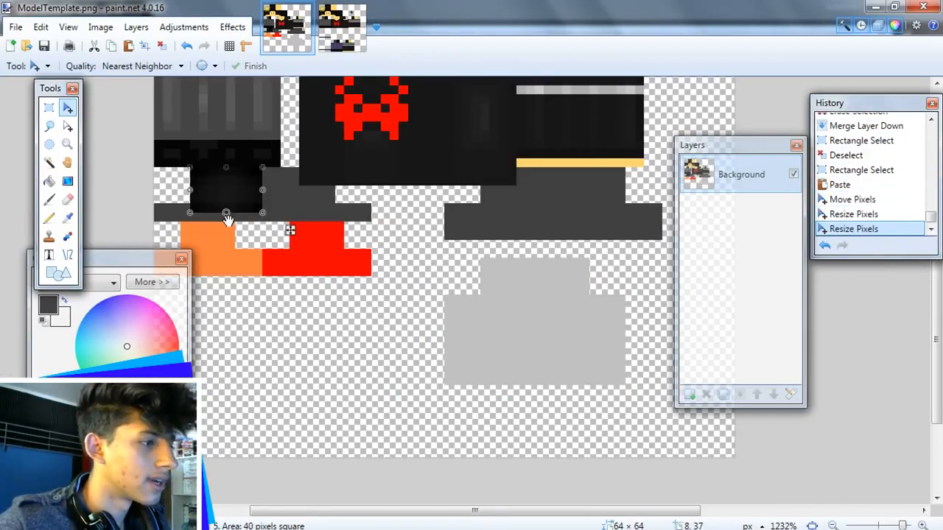
{"action": "key", "text": "ctrl+d"}
{"action": "scroll", "coordinate": [252, 381], "scroll_direction": "up", "scroll_amount": 2}
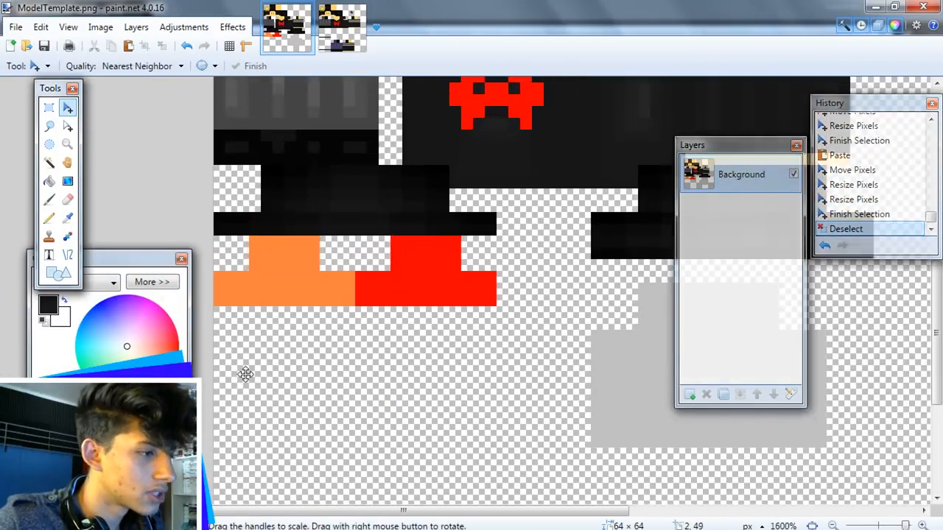
Select a patch of the black hair texture and paste copies of it over the orange and red shoe regions.
{"action": "scroll", "coordinate": [245, 374], "scroll_direction": "up", "scroll_amount": 1}
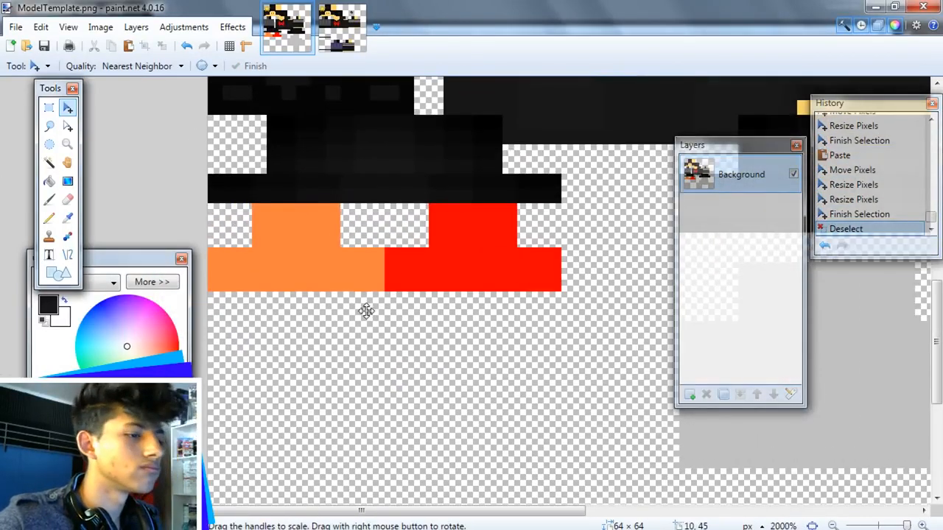
{"action": "key", "text": "s"}
{"action": "left_click_drag", "start_coordinate": [276, 123], "coordinate": [307, 155]}
{"action": "key", "text": "ctrl+v"}
{"action": "left_click_drag", "start_coordinate": [334, 188], "coordinate": [319, 276]}
{"action": "key", "text": "ctrl+v"}
{"action": "left_click_drag", "start_coordinate": [317, 183], "coordinate": [347, 269]}
{"action": "key", "text": "ctrl+v"}
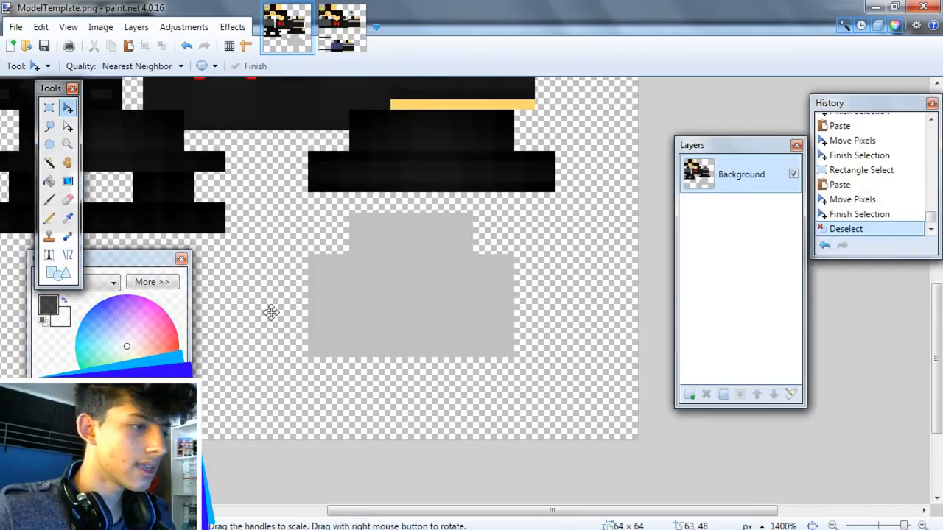
Fill the light grey backpack region with dark grey and add two lighter grey rectangular panels on its lower part.
{"action": "scroll", "coordinate": [269, 312], "scroll_direction": "up", "scroll_amount": 1}
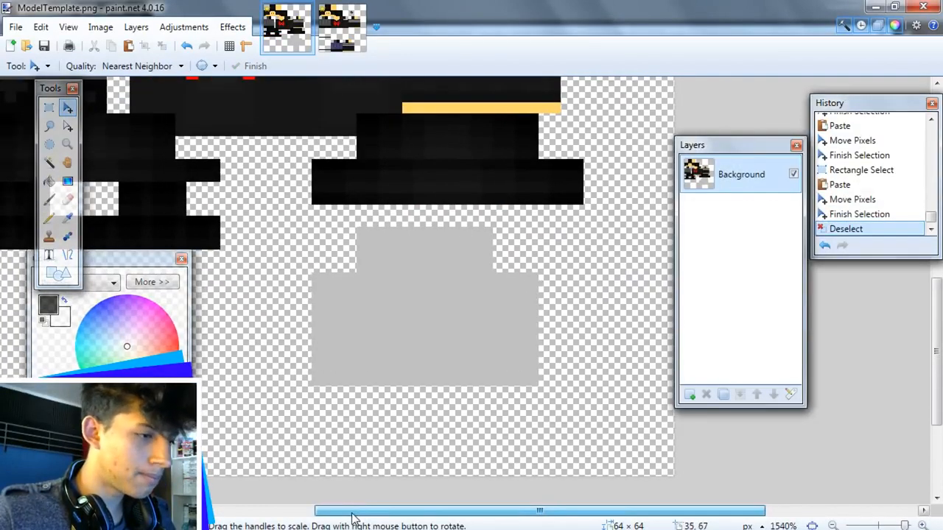
{"action": "scroll", "coordinate": [531, 314], "scroll_direction": "up", "scroll_amount": 3}
{"action": "left_click", "coordinate": [48, 163]}
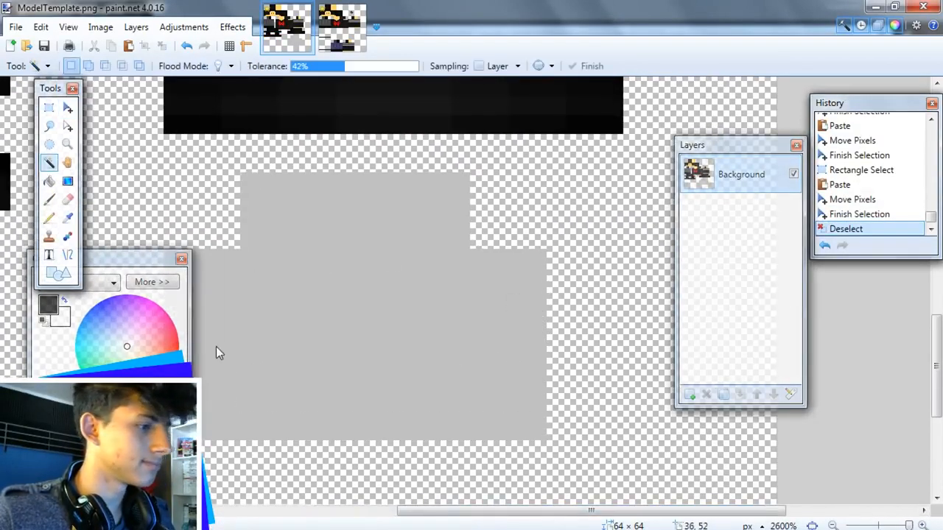
{"action": "left_click", "coordinate": [250, 354]}
{"action": "left_click_drag", "start_coordinate": [451, 511], "coordinate": [428, 511]}
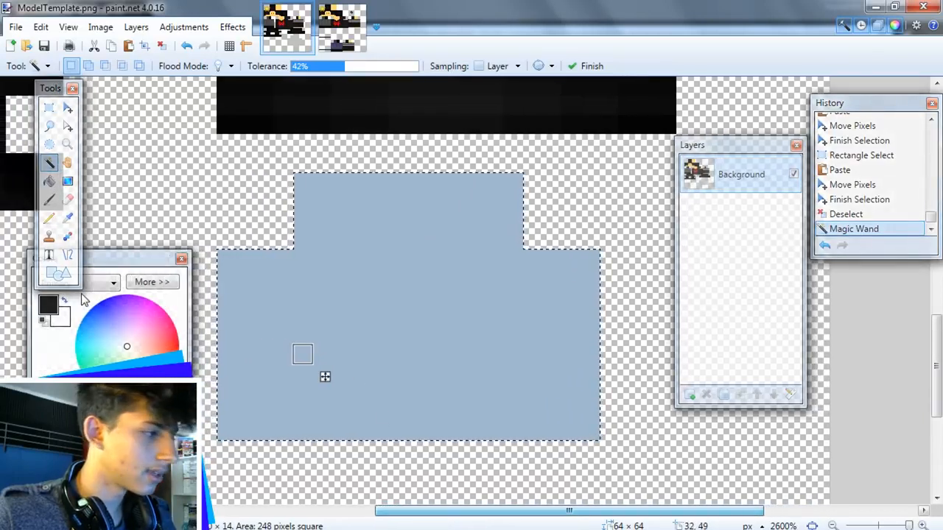
{"action": "scroll", "coordinate": [197, 412], "scroll_direction": "left", "scroll_amount": 1}
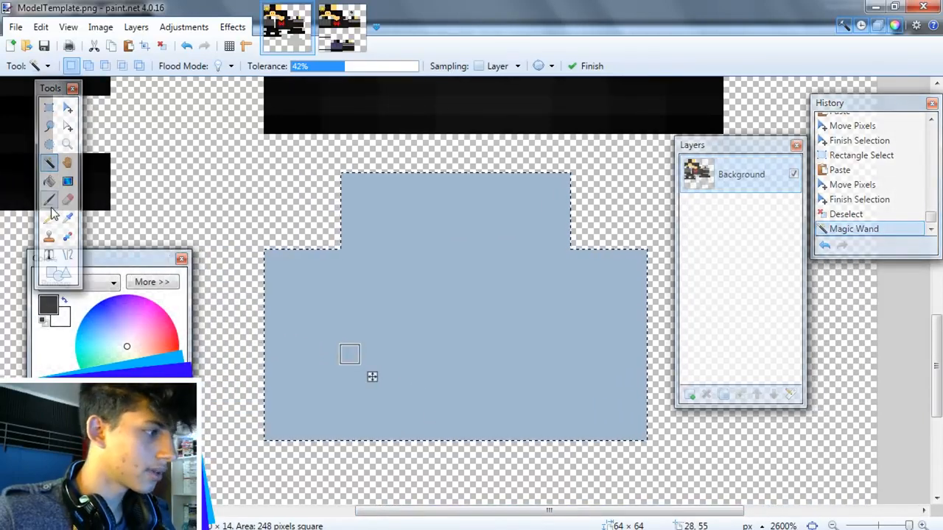
{"action": "left_click", "coordinate": [48, 182]}
{"action": "left_click", "coordinate": [430, 362]}
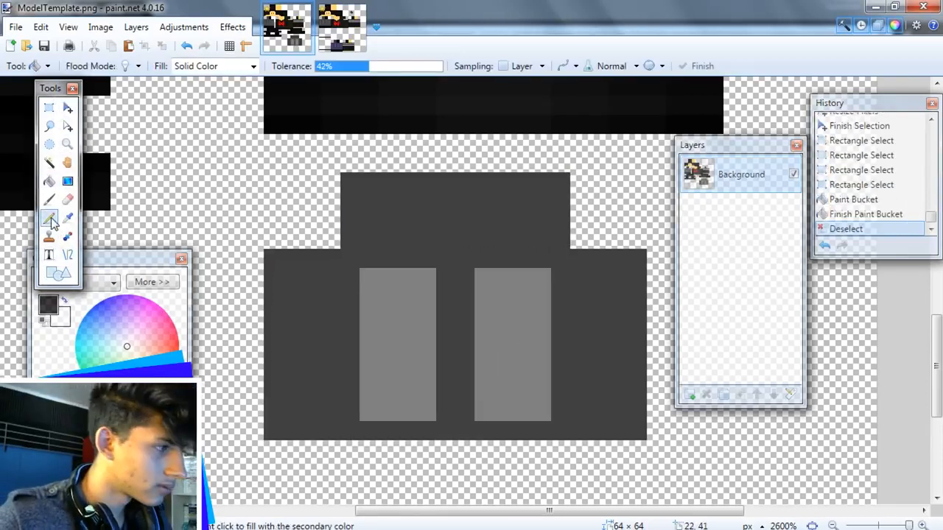
Draw black straps and horizontal bands over the first light grey backpack panel with the Pencil tool.
{"action": "left_click", "coordinate": [49, 218]}
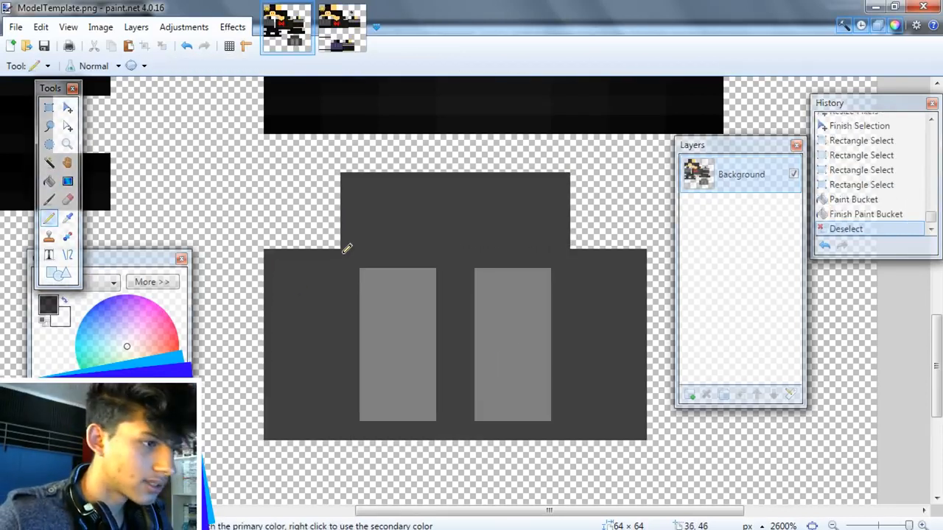
{"action": "left_click", "coordinate": [349, 257]}
{"action": "left_click_drag", "start_coordinate": [369, 271], "coordinate": [408, 273]}
{"action": "left_click", "coordinate": [427, 272]}
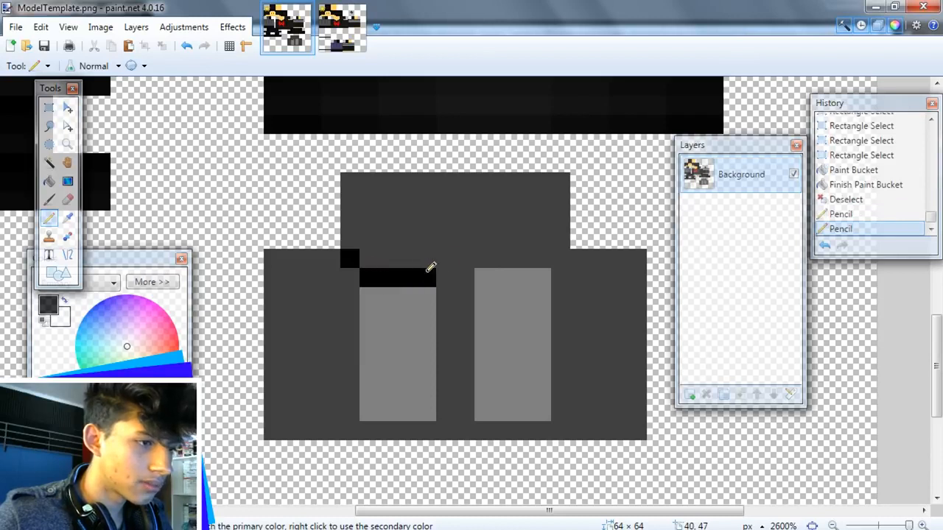
{"action": "left_click", "coordinate": [444, 257]}
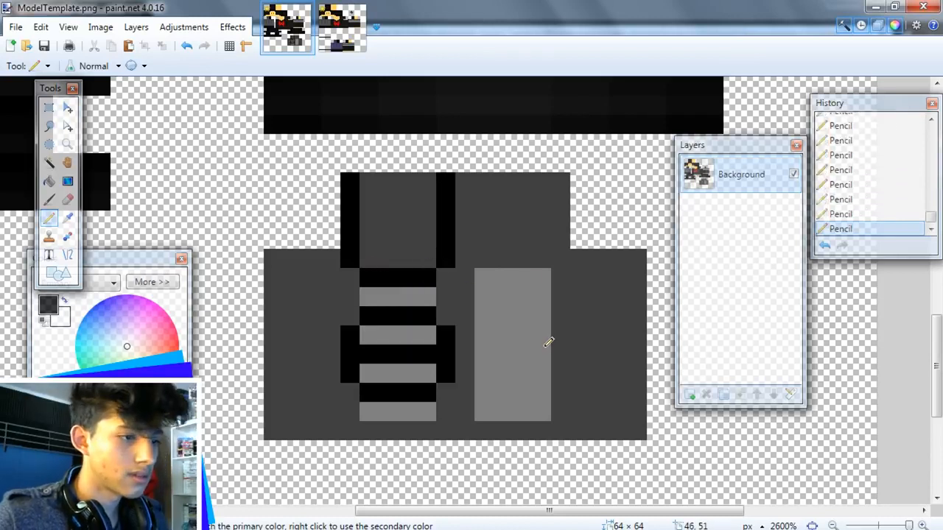
Examine the backpack design and the rest of the ModelTemplate.png texture for regions that still need filling.
{"action": "scroll", "coordinate": [548, 341], "scroll_direction": "down", "scroll_amount": 1}
{"action": "scroll", "coordinate": [554, 332], "scroll_direction": "up", "scroll_amount": 1}
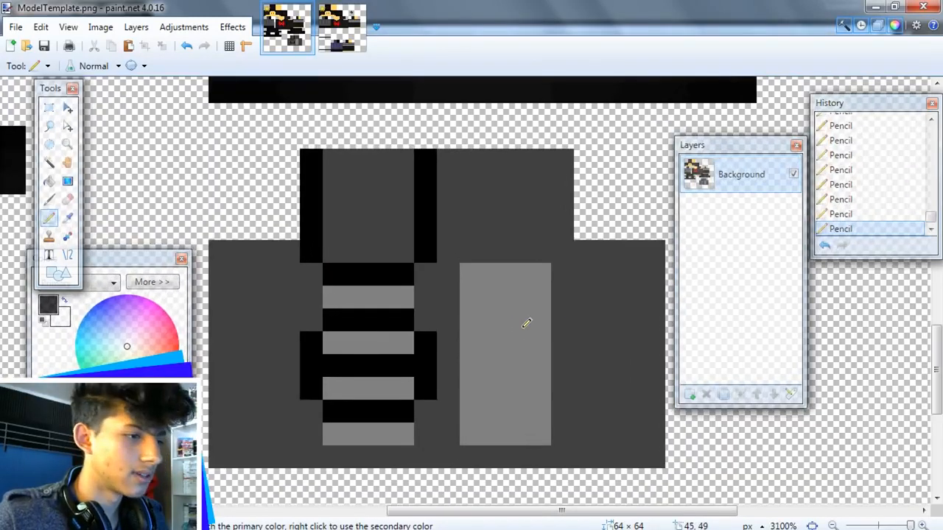
{"action": "scroll", "coordinate": [524, 325], "scroll_direction": "down", "scroll_amount": 1}
{"action": "scroll", "coordinate": [478, 294], "scroll_direction": "down", "scroll_amount": 3}
{"action": "scroll", "coordinate": [468, 291], "scroll_direction": "down", "scroll_amount": 4}
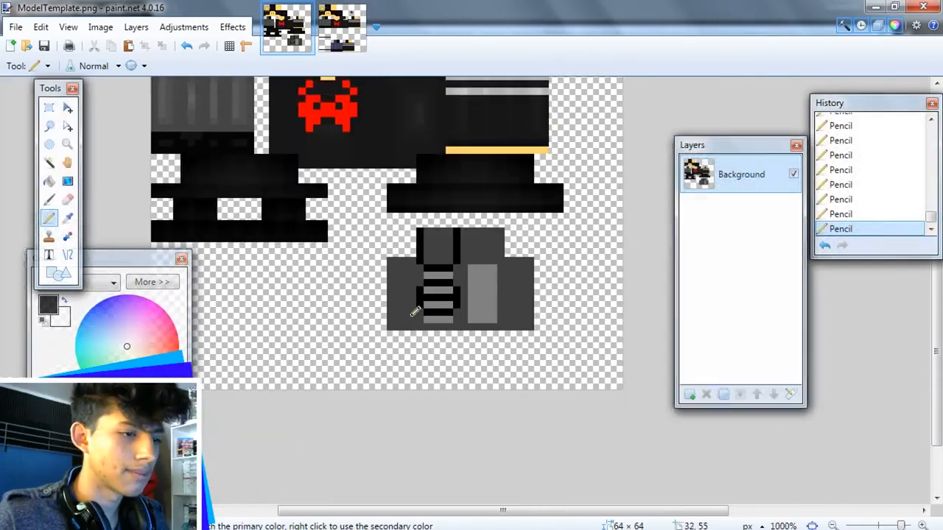
{"action": "scroll", "coordinate": [442, 316], "scroll_direction": "up", "scroll_amount": 4}
{"action": "scroll", "coordinate": [377, 330], "scroll_direction": "down", "scroll_amount": 2}
{"action": "left_click_drag", "start_coordinate": [396, 513], "coordinate": [375, 514]}
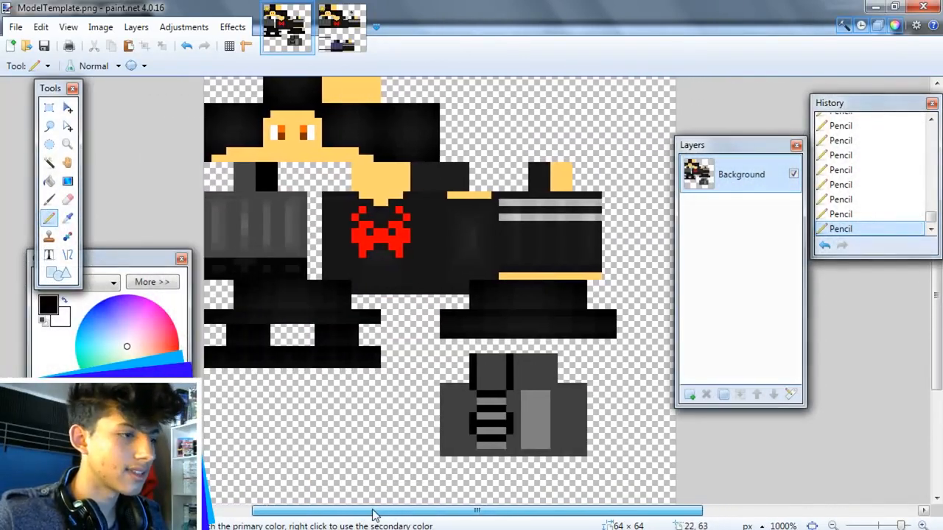
{"action": "scroll", "coordinate": [420, 301], "scroll_direction": "down", "scroll_amount": 3}
{"action": "scroll", "coordinate": [400, 337], "scroll_direction": "up", "scroll_amount": 3}
{"action": "scroll", "coordinate": [398, 342], "scroll_direction": "down", "scroll_amount": 2}
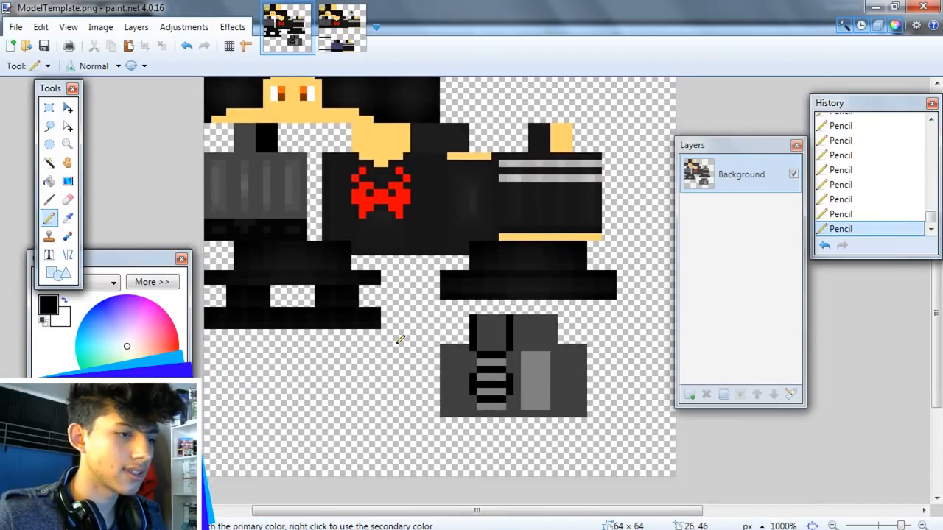
{"action": "scroll", "coordinate": [398, 342], "scroll_direction": "down", "scroll_amount": 1}
{"action": "scroll", "coordinate": [398, 342], "scroll_direction": "up", "scroll_amount": 1}
Save ModelTemplate.png, accepting the save configuration, and switch to PCK Studio's Model Generator.
{"action": "left_click", "coordinate": [44, 46]}
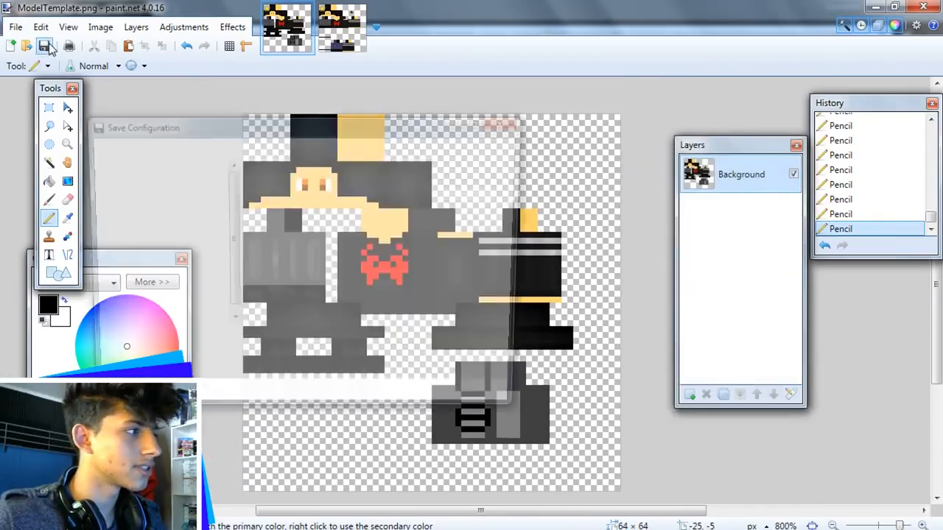
{"action": "left_click", "coordinate": [426, 407]}
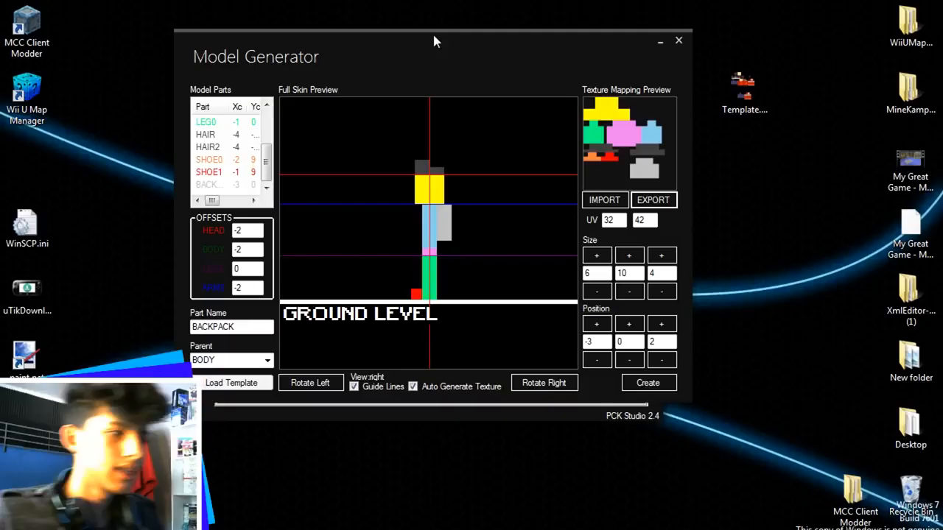
{"action": "left_click_drag", "start_coordinate": [447, 52], "coordinate": [457, 79]}
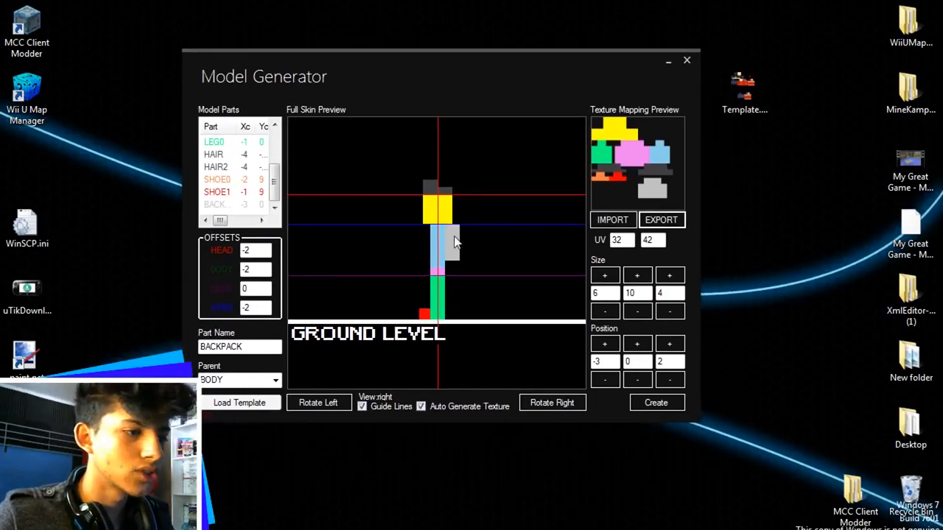
Try to import ModelTemplate.png from the Desktop as the model's texture.
{"action": "left_click", "coordinate": [620, 224]}
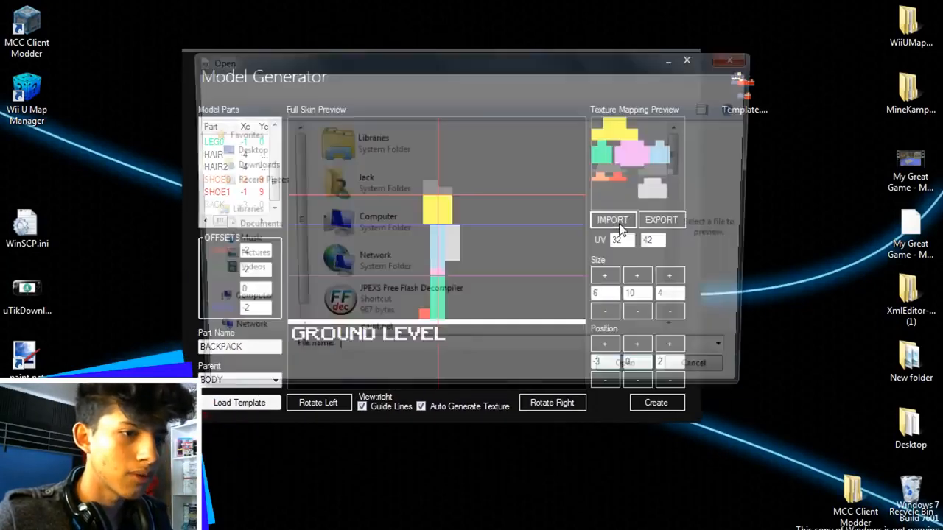
{"action": "left_click_drag", "start_coordinate": [686, 165], "coordinate": [684, 273]}
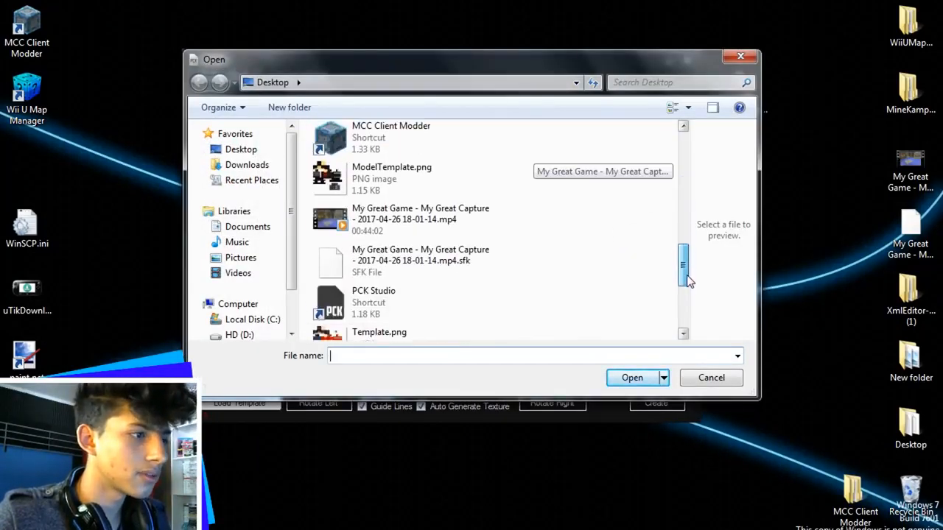
{"action": "left_click", "coordinate": [413, 177]}
{"action": "left_click", "coordinate": [630, 379]}
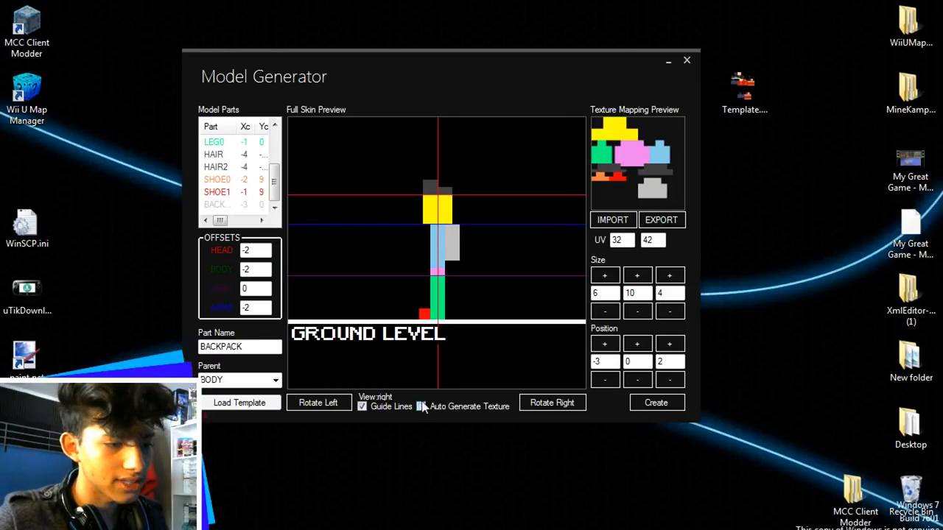
Turn off Auto Generate Texture and import ModelTemplate.png from the Desktop as the model's texture.
{"action": "left_click", "coordinate": [625, 224]}
{"action": "left_click", "coordinate": [427, 303]}
{"action": "scroll", "coordinate": [448, 273], "scroll_direction": "down", "scroll_amount": 5}
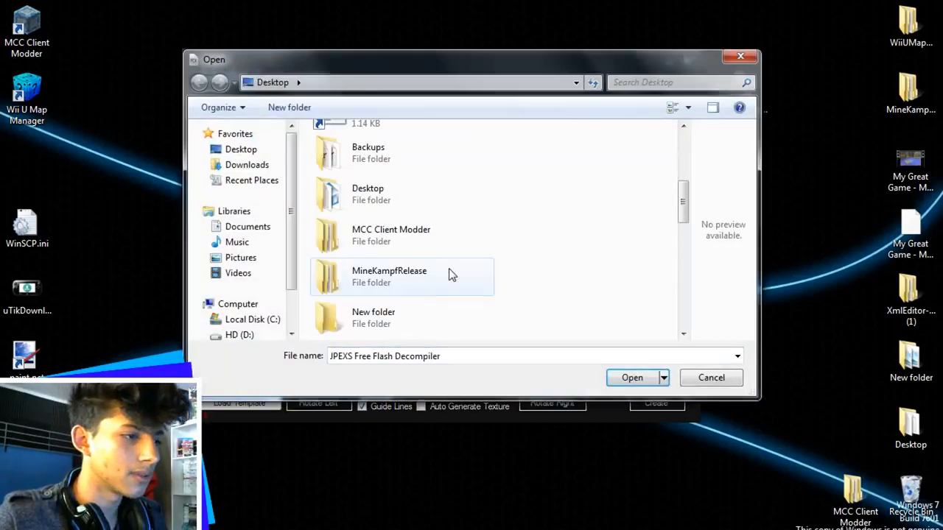
{"action": "scroll", "coordinate": [393, 244], "scroll_direction": "up", "scroll_amount": 3}
{"action": "left_click", "coordinate": [398, 171]}
{"action": "left_click", "coordinate": [625, 379]}
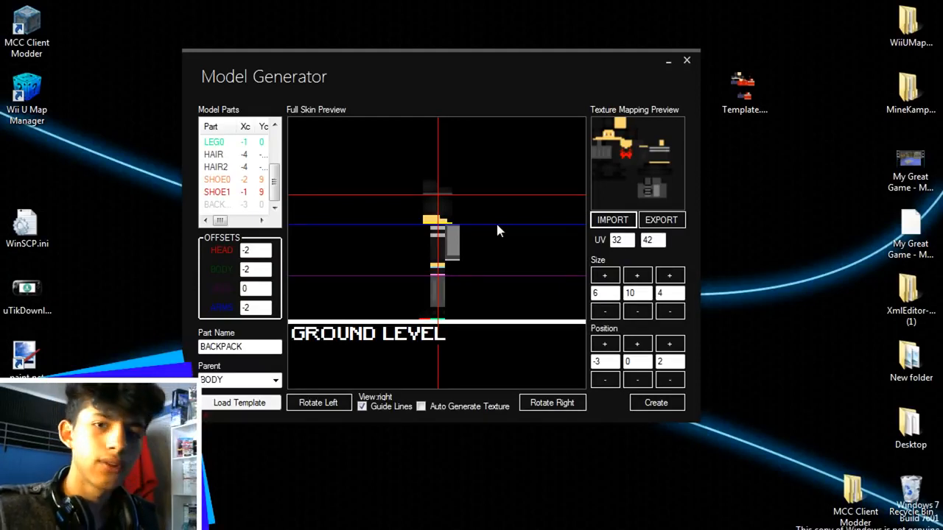
Rotate the full skin preview to the front view to inspect the textured model.
{"action": "left_click", "coordinate": [549, 407]}
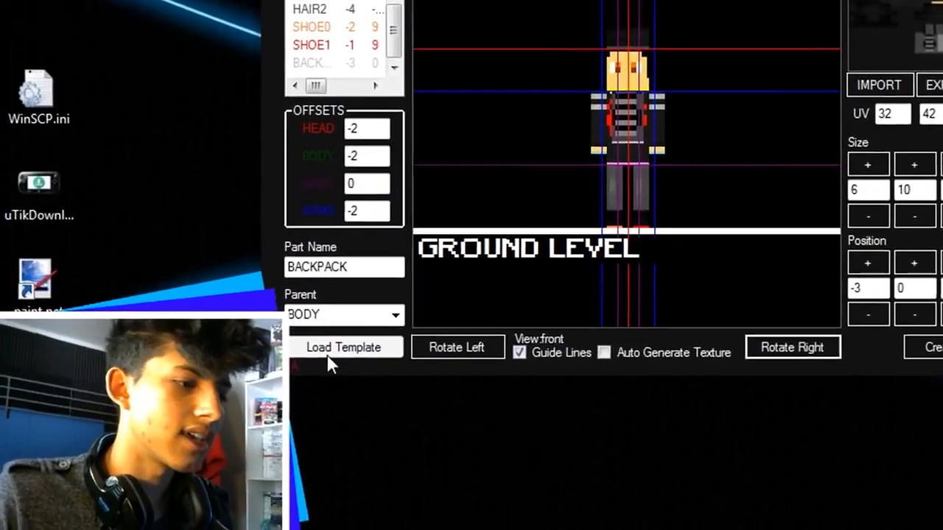
Rotate the full skin preview between the front, right and left views to inspect the textured model from each side.
{"action": "left_click", "coordinate": [326, 401]}
{"action": "left_click", "coordinate": [540, 321]}
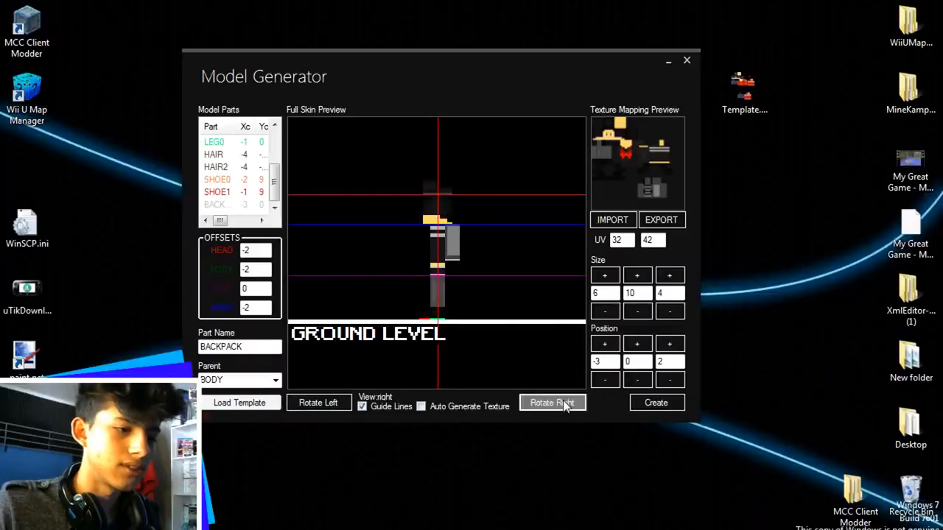
{"action": "left_click", "coordinate": [916, 321]}
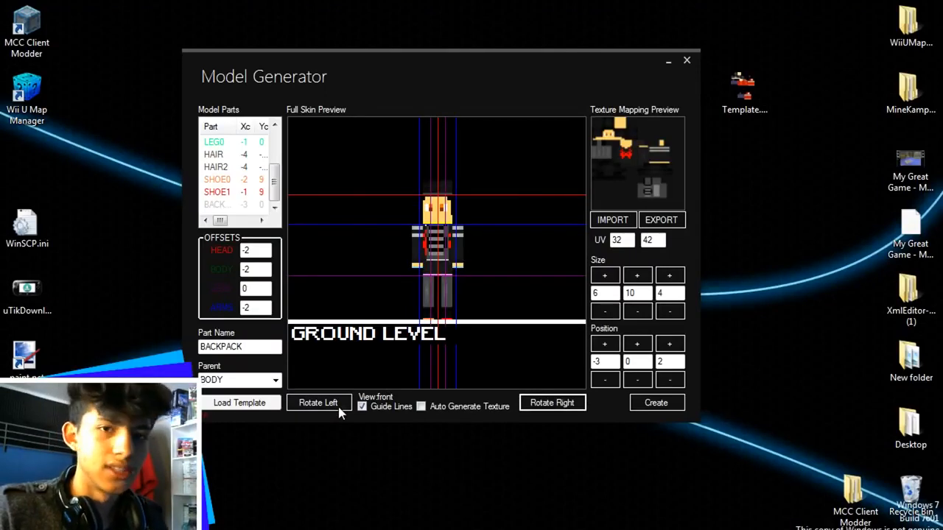
{"action": "left_click", "coordinate": [539, 406]}
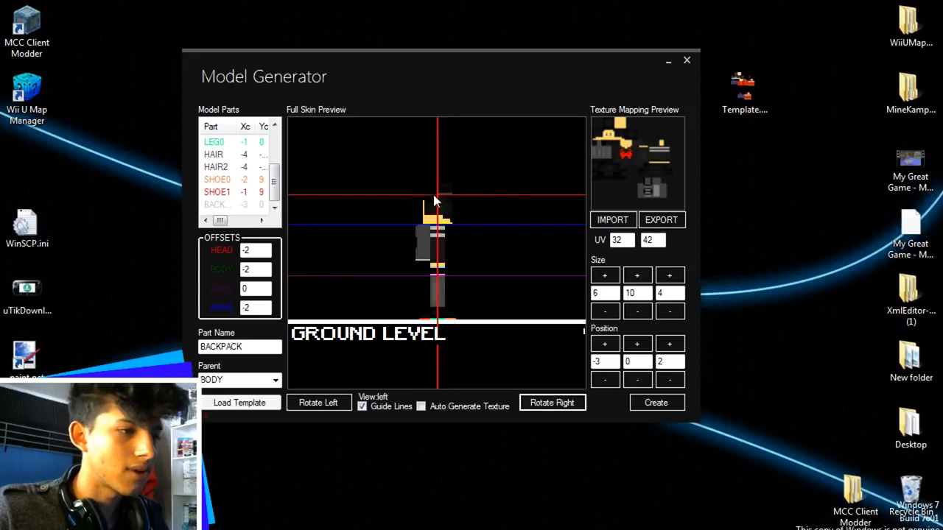
{"action": "left_click", "coordinate": [347, 403]}
{"action": "left_click", "coordinate": [546, 405]}
{"action": "left_click", "coordinate": [551, 406]}
{"action": "left_click", "coordinate": [318, 403]}
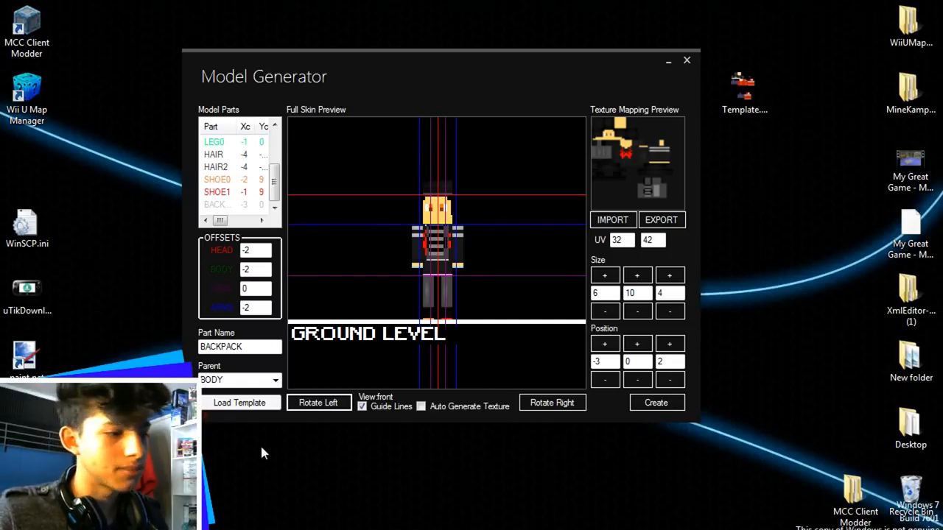
{"action": "left_click", "coordinate": [328, 409]}
{"action": "left_click", "coordinate": [544, 405]}
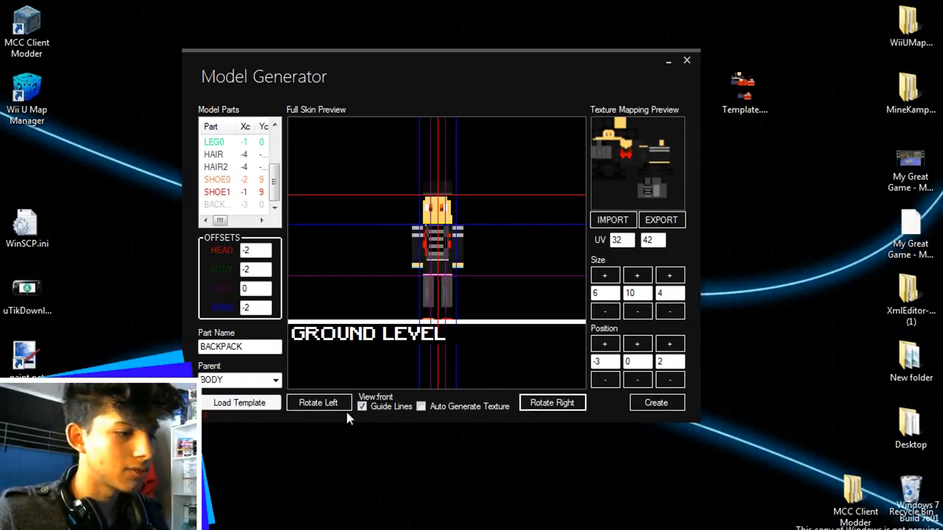
{"action": "left_click", "coordinate": [345, 409]}
{"action": "left_click", "coordinate": [558, 406]}
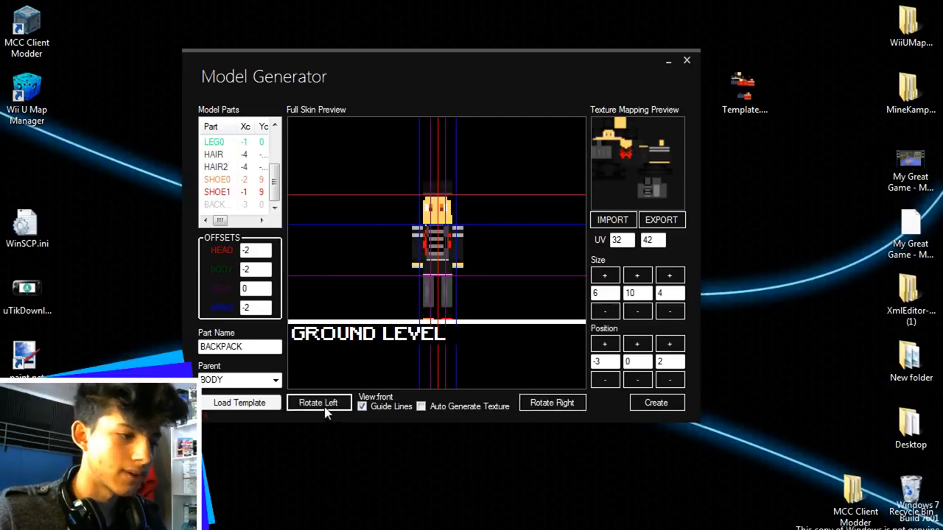
{"action": "left_click", "coordinate": [327, 410]}
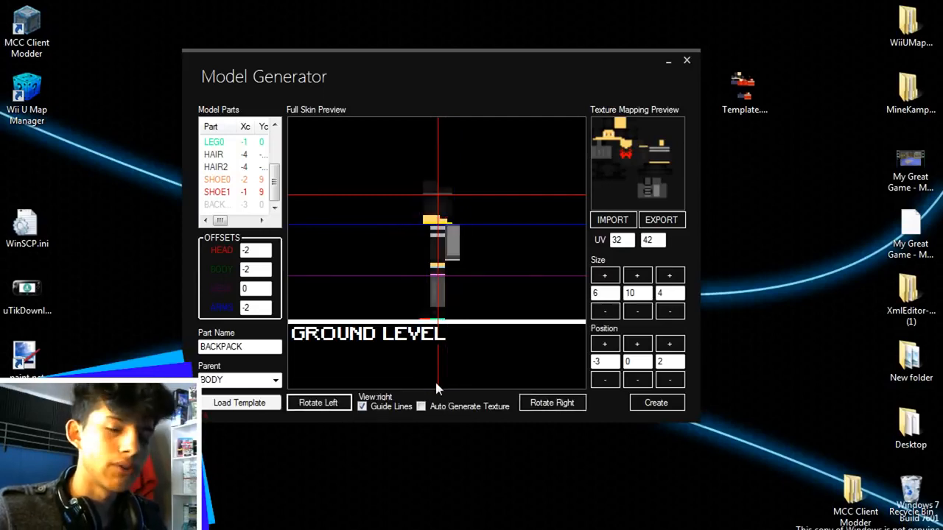
{"action": "left_click", "coordinate": [545, 405]}
{"action": "left_click", "coordinate": [324, 407]}
{"action": "left_click", "coordinate": [549, 406]}
{"action": "left_click", "coordinate": [319, 411]}
{"action": "left_click", "coordinate": [556, 400]}
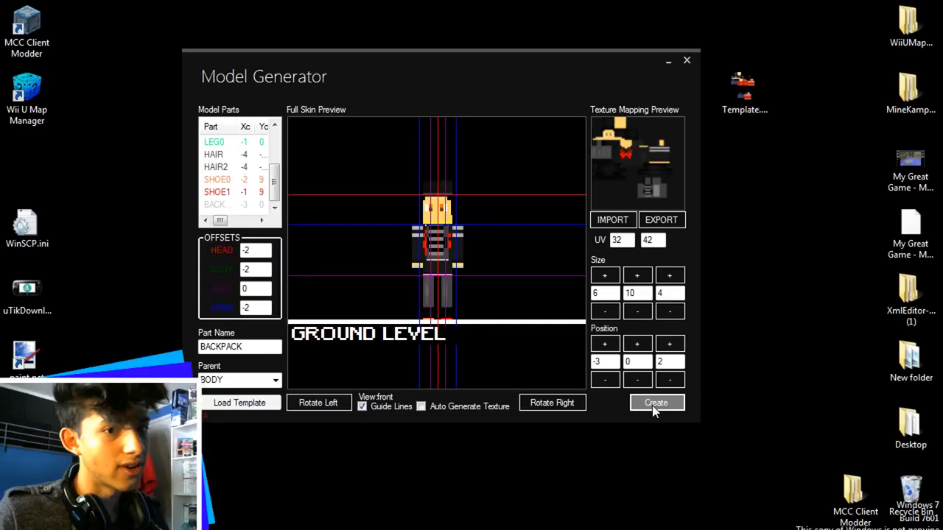
Create the custom model from the generator and accept the warning about not being able to edit it again.
{"action": "left_click", "coordinate": [655, 405]}
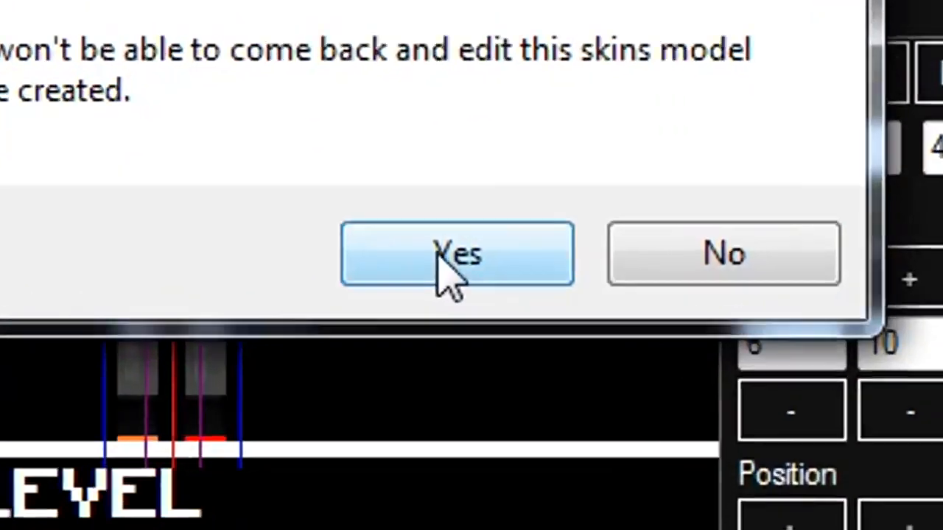
{"action": "left_click", "coordinate": [456, 258]}
{"action": "left_click", "coordinate": [497, 323]}
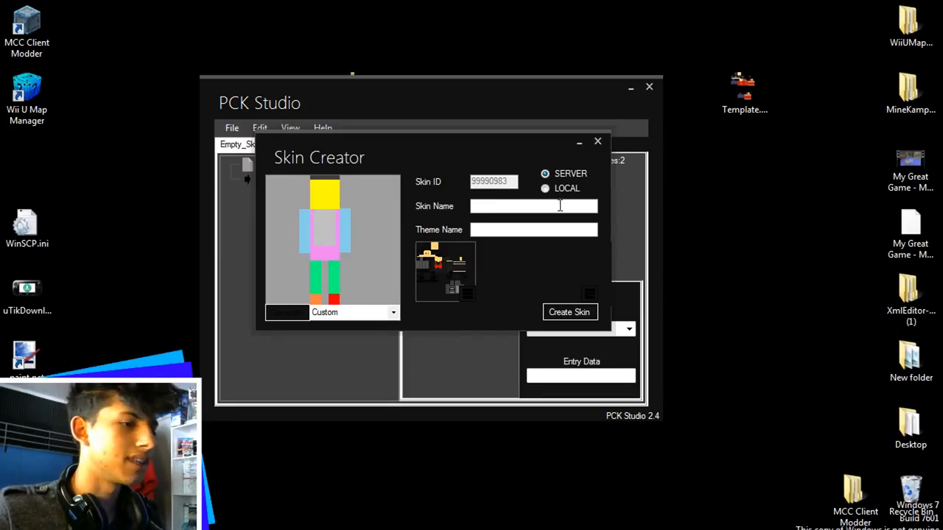
Name the skin Nobledez, set its theme name to (IDK), and create it in the pack.
{"action": "left_click_drag", "start_coordinate": [474, 157], "coordinate": [467, 173]}
{"action": "left_click", "coordinate": [488, 222]}
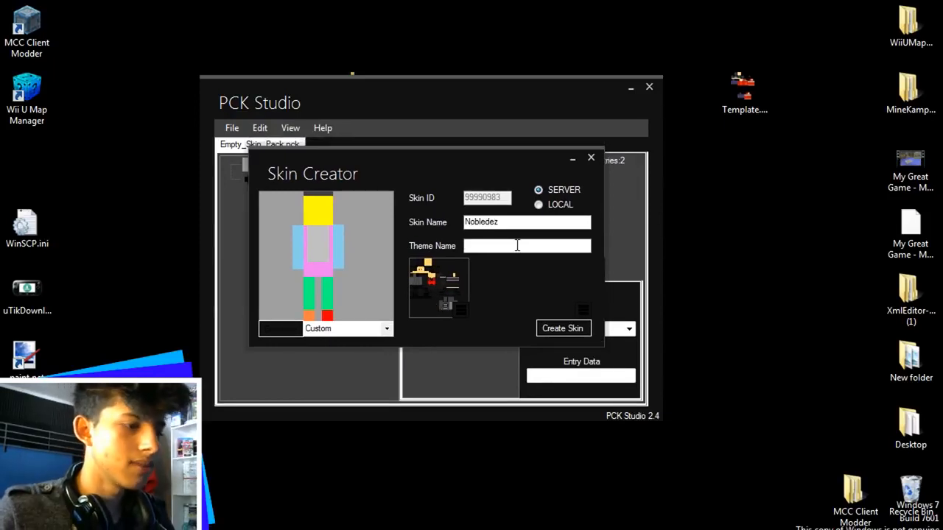
{"action": "type", "text": "(IDK)"}
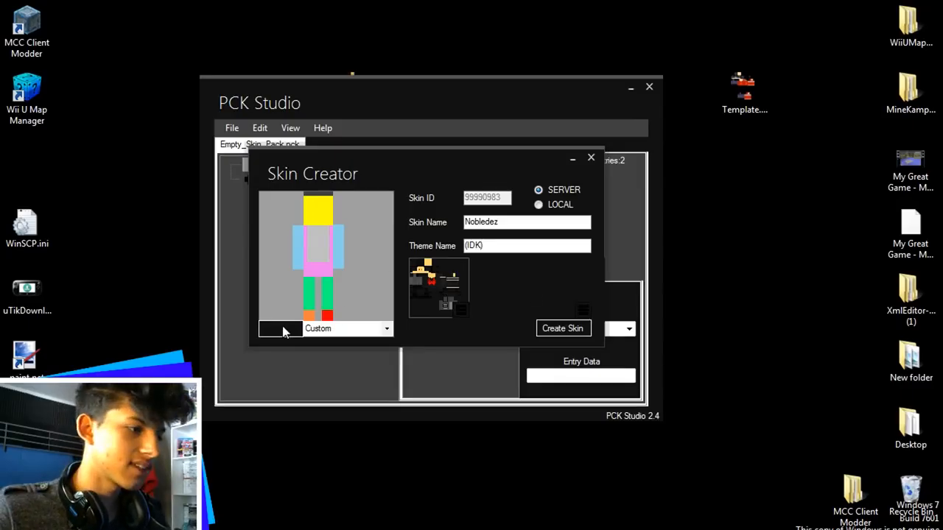
{"action": "mouse_move", "coordinate": [447, 192]}
{"action": "left_mouse_down"}
{"action": "mouse_move", "coordinate": [440, 157]}
{"action": "mouse_move", "coordinate": [463, 191]}
{"action": "left_mouse_up"}
{"action": "left_click", "coordinate": [578, 329]}
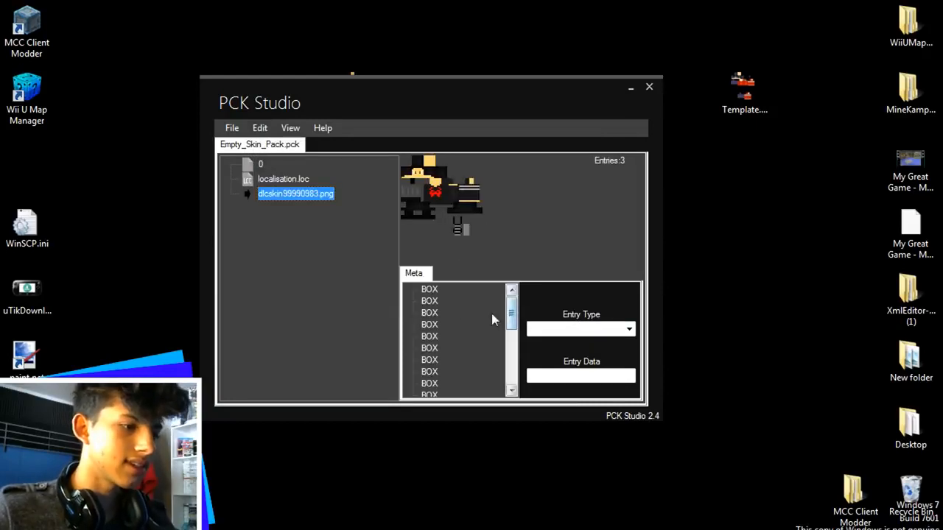
Look through the new skin's metadata entries, from the BOX entries to GAME_FLAGS and back.
{"action": "left_click", "coordinate": [427, 293]}
{"action": "key", "text": "Down"}
{"action": "key", "text": "Down"}
{"action": "key", "text": "Down"}
{"action": "key", "text": "Down"}
{"action": "key", "text": "Down"}
{"action": "key", "text": "Down"}
{"action": "key", "text": "Down"}
{"action": "key", "text": "Down"}
{"action": "key", "text": "Down"}
{"action": "key", "text": "Down"}
{"action": "key", "text": "Down"}
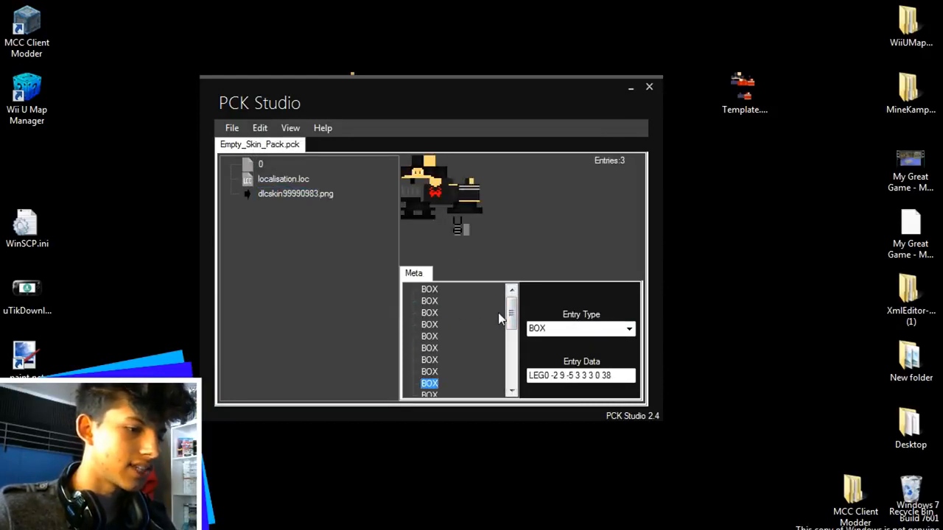
{"action": "key", "text": "Down"}
{"action": "key", "text": "Down"}
{"action": "key", "text": "Down"}
{"action": "key", "text": "Down"}
{"action": "key", "text": "Down"}
{"action": "key", "text": "Down"}
{"action": "key", "text": "Down"}
{"action": "key", "text": "Down"}
{"action": "key", "text": "Down"}
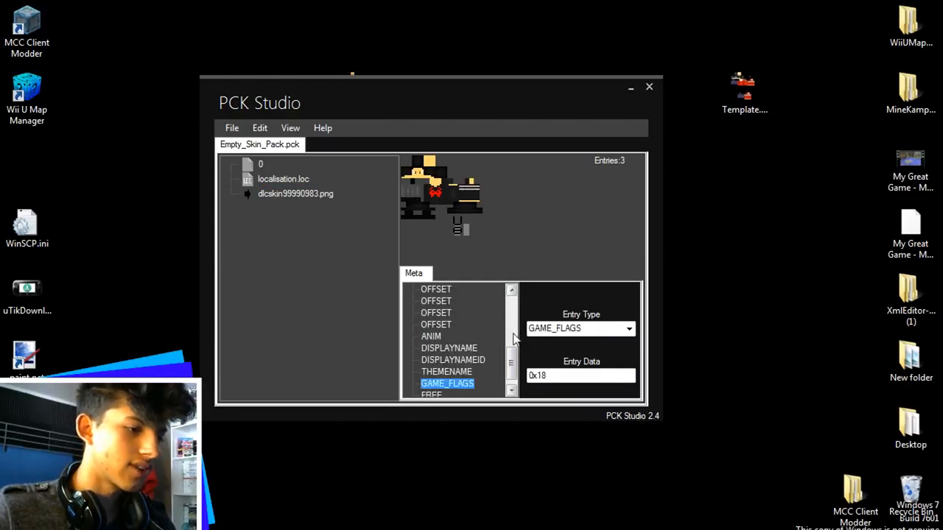
{"action": "key", "text": "Up"}
{"action": "key", "text": "Up"}
{"action": "key", "text": "Up"}
{"action": "key", "text": "Up"}
{"action": "key", "text": "Up"}
{"action": "key", "text": "Up"}
{"action": "key", "text": "Up"}
{"action": "key", "text": "Up"}
{"action": "key", "text": "Up"}
{"action": "key", "text": "Up"}
{"action": "key", "text": "Up"}
{"action": "key", "text": "Up"}
{"action": "key", "text": "Up"}
{"action": "key", "text": "Up"}
{"action": "key", "text": "Up"}
{"action": "key", "text": "Up"}
Save Empty_Skin_Pack.pck with the new skin dlcskin99990983.png in it.
{"action": "left_click", "coordinate": [317, 194]}
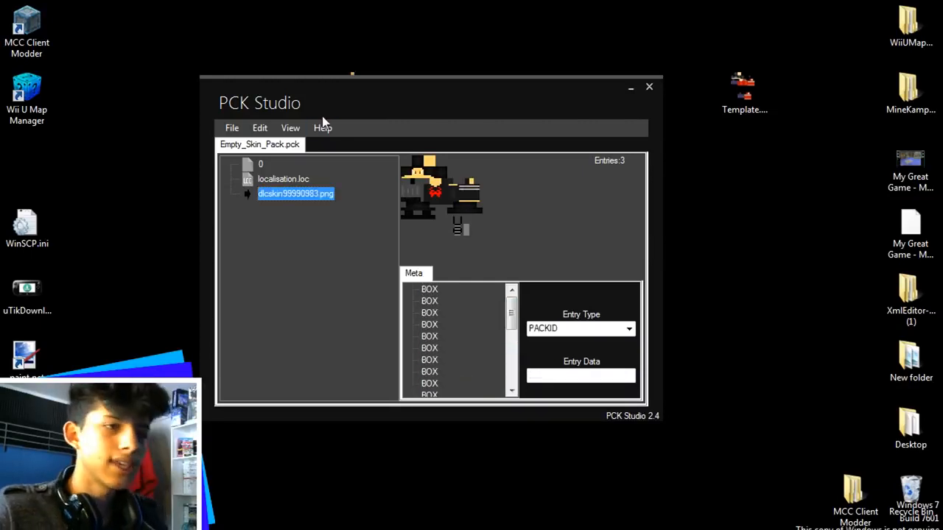
{"action": "left_click", "coordinate": [232, 127]}
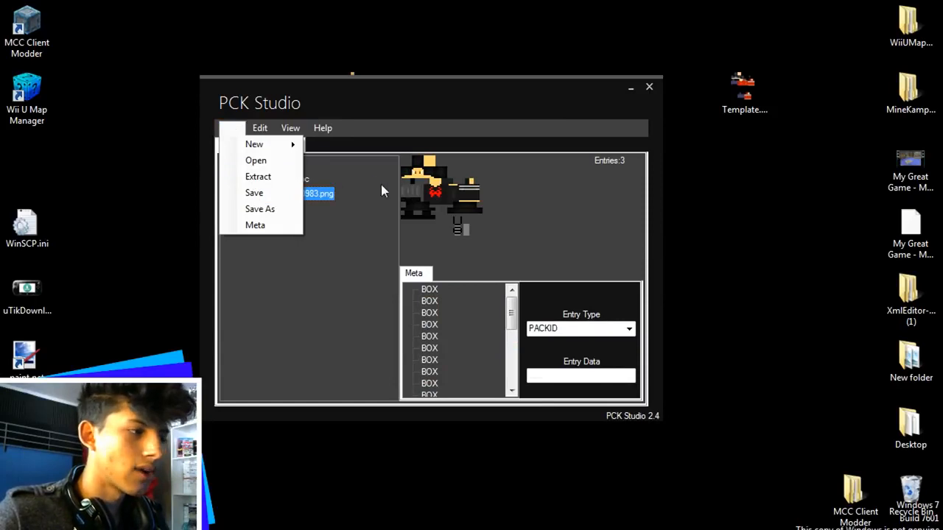
{"action": "left_click", "coordinate": [347, 196]}
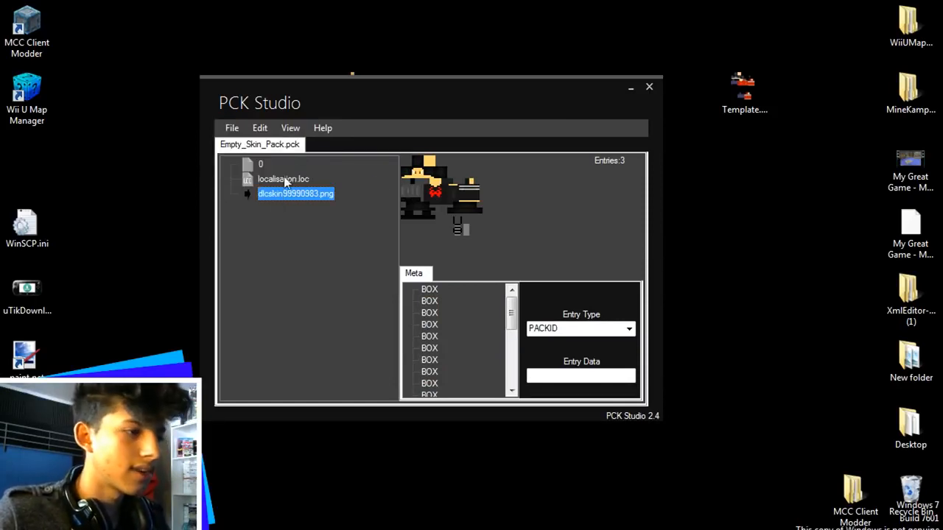
{"action": "left_click", "coordinate": [230, 131]}
{"action": "left_click", "coordinate": [230, 130]}
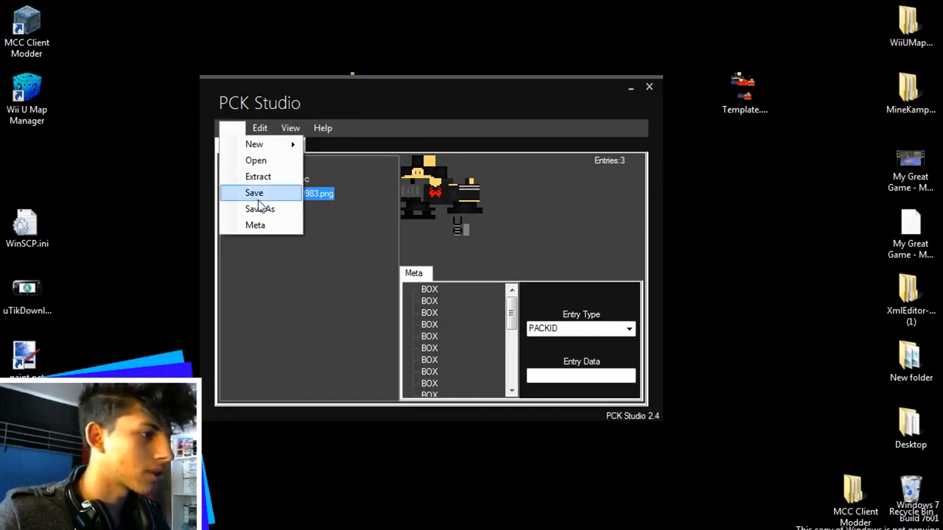
{"action": "left_click", "coordinate": [254, 191]}
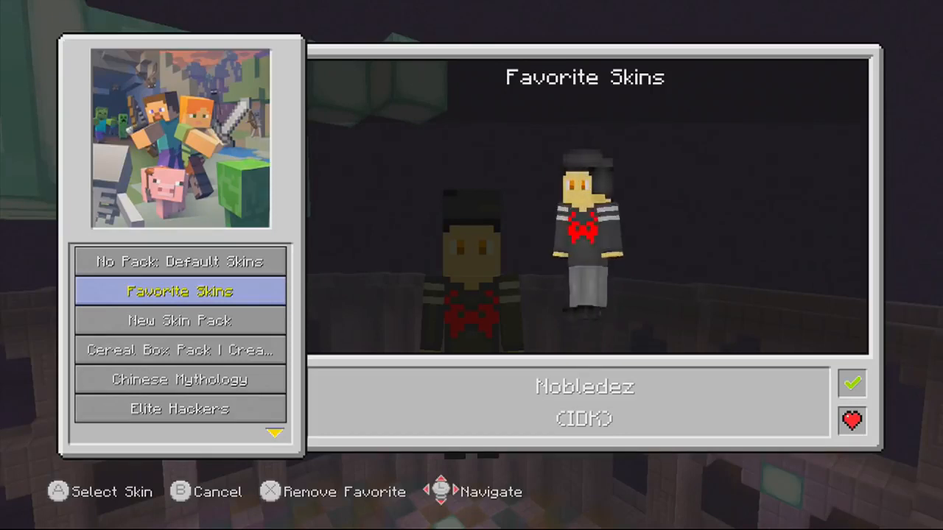
{"action": "key", "text": "Escape"}
{"action": "key", "text": "Escape"}
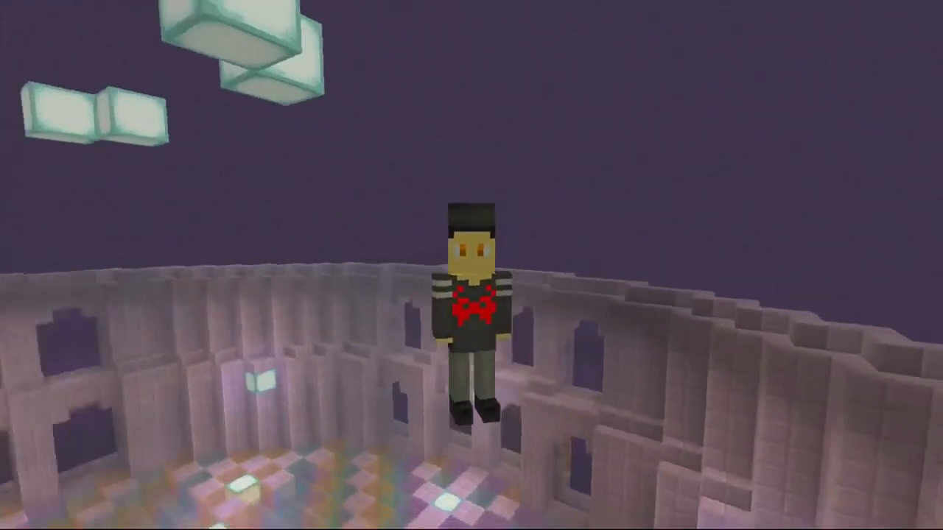
{"action": "key", "text": "F5"}
{"action": "key", "text": "F5"}
{"action": "key", "text": "F5"}
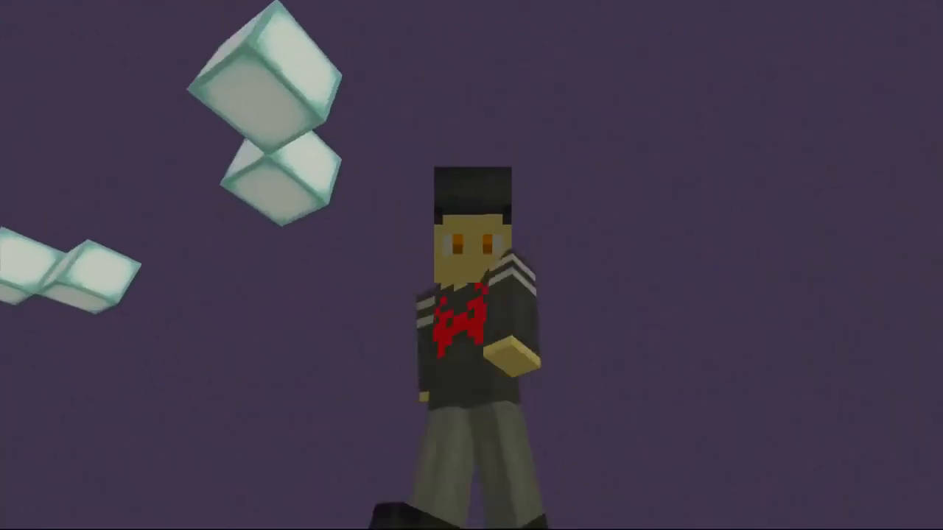
{"action": "key", "text": "F5"}
{"action": "key", "text": "F5"}
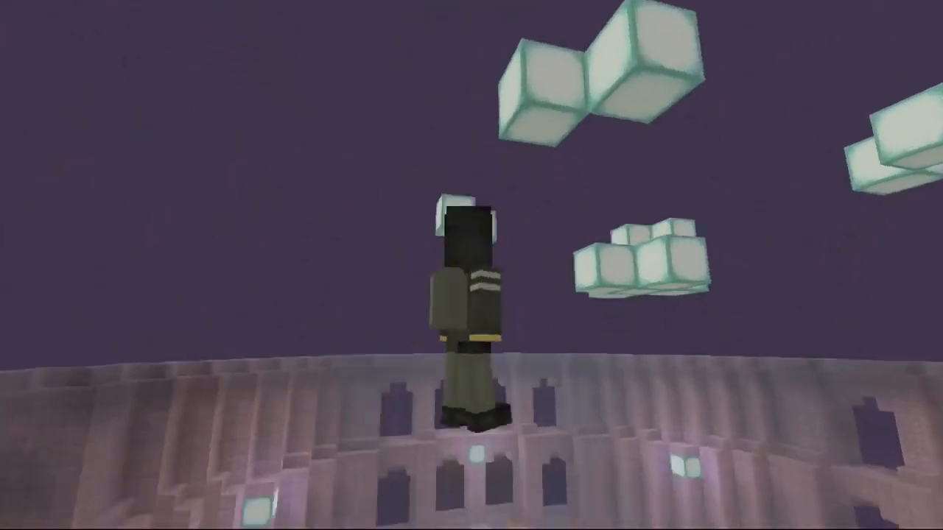
{"action": "key", "text": "w"}
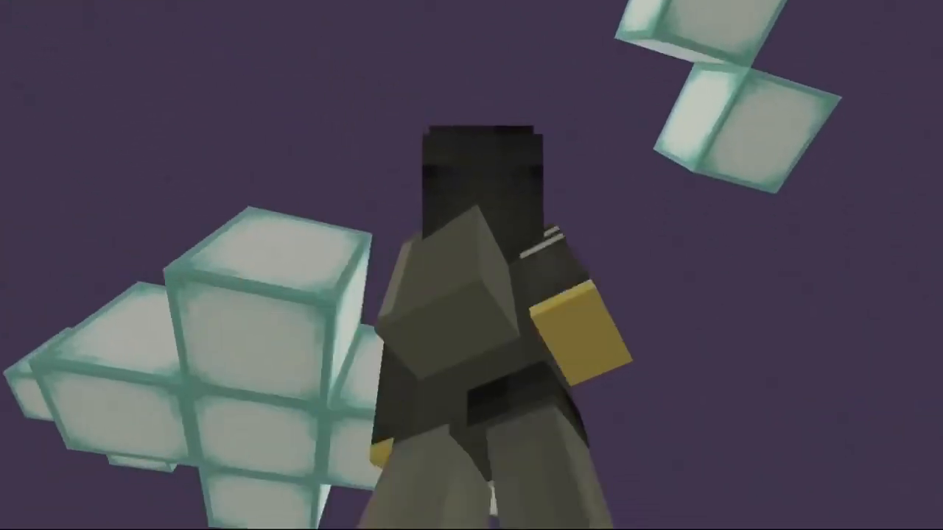
{"action": "key", "text": "F5"}
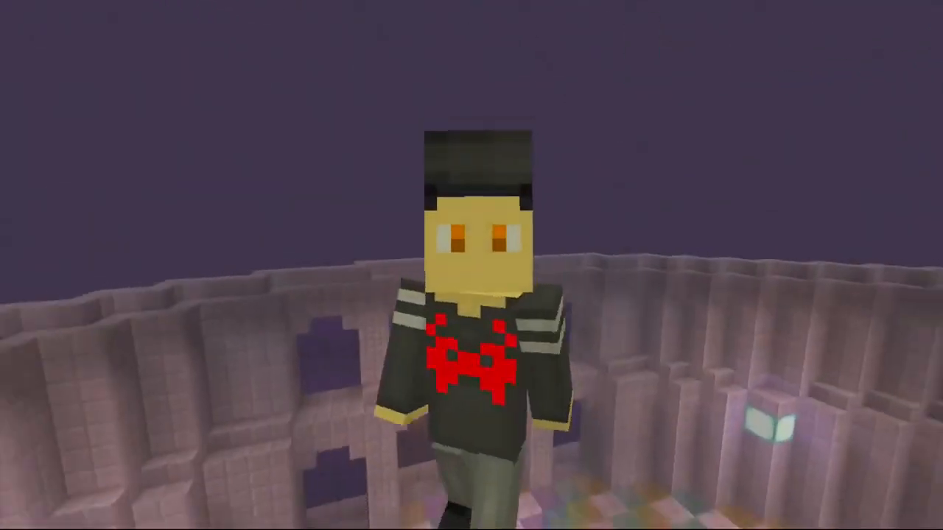
{"action": "key", "text": "F5"}
{"action": "key", "text": "F5"}
{"action": "key", "text": "F5"}
{"action": "key", "text": "F5"}
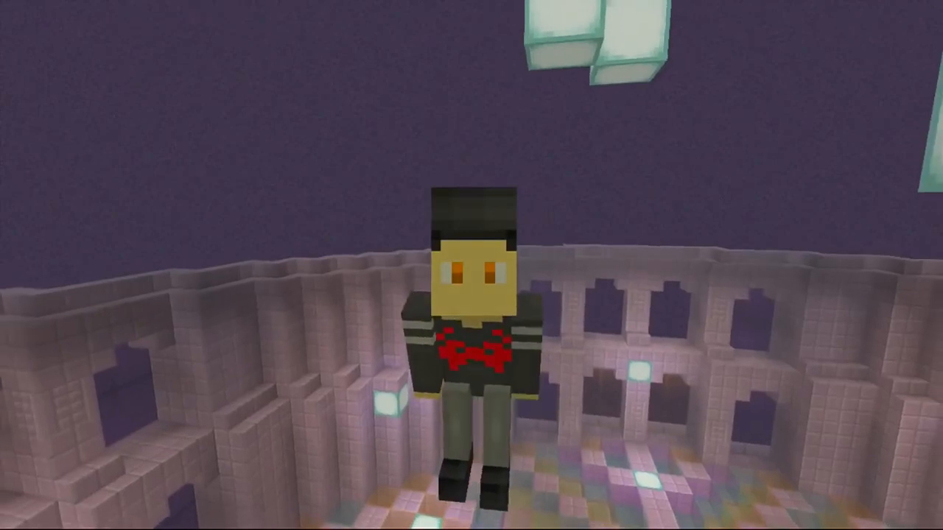
{"action": "key", "text": "F5"}
{"action": "key", "text": "F5"}
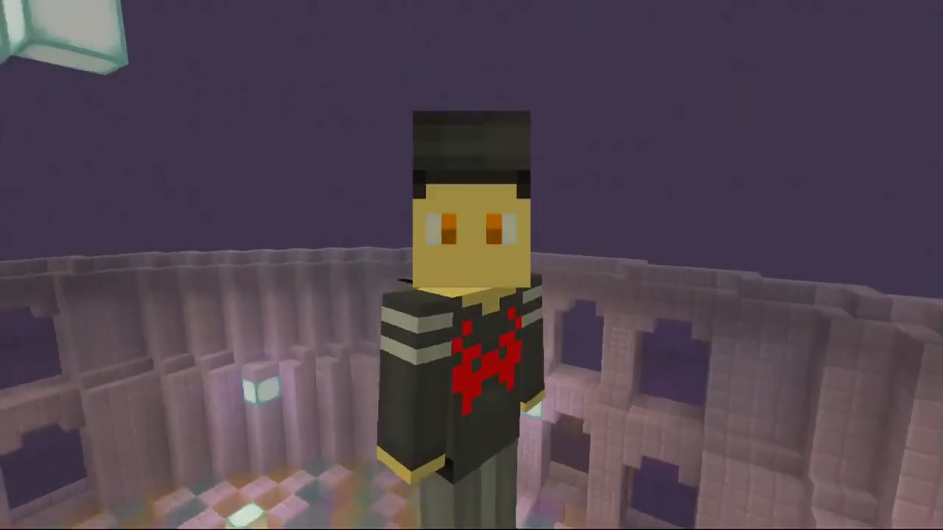
{"action": "left_click", "coordinate": [472, 266]}
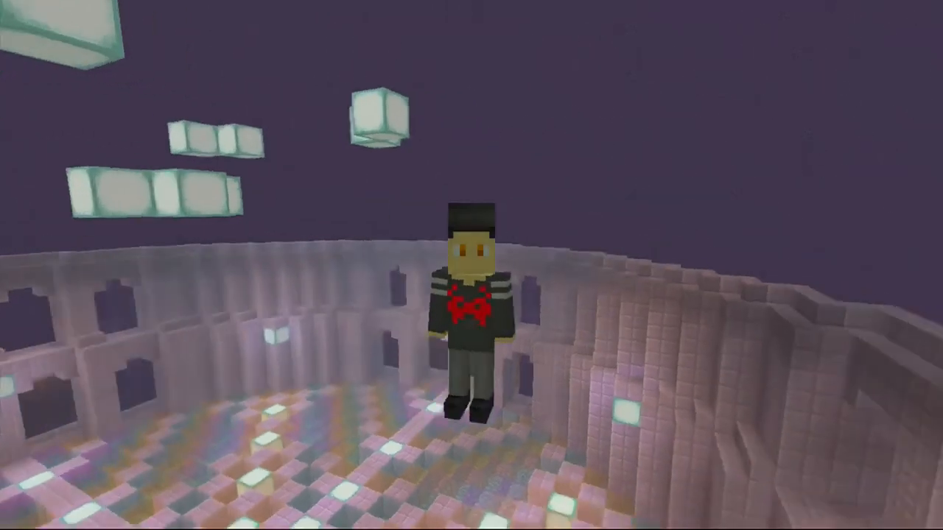
{"action": "key", "text": "F5"}
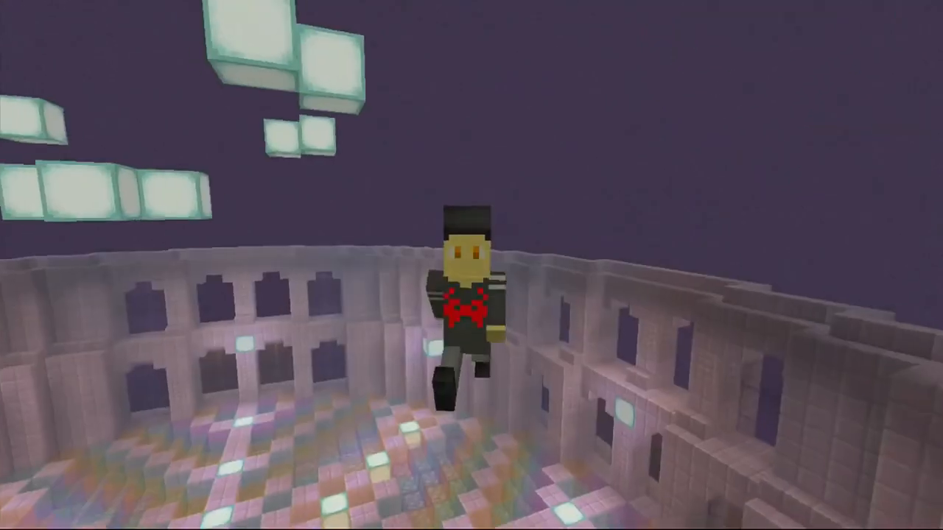